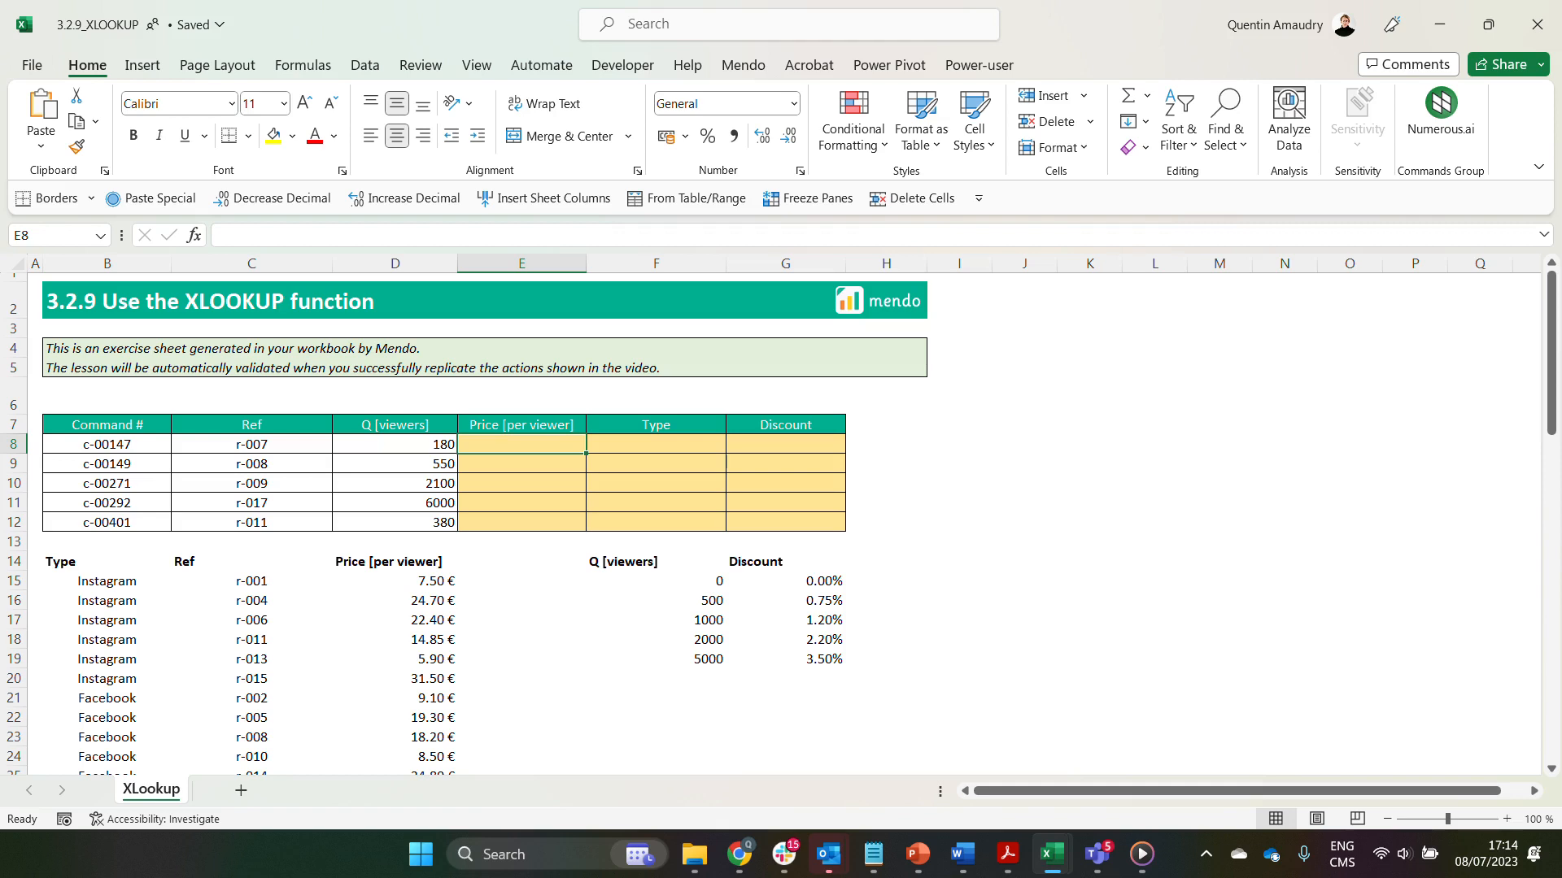
Convert the command list in B7:G12 into a table with headers
{"action": "key", "text": "ctrl+a"}
{"action": "key", "text": "ctrl+t"}
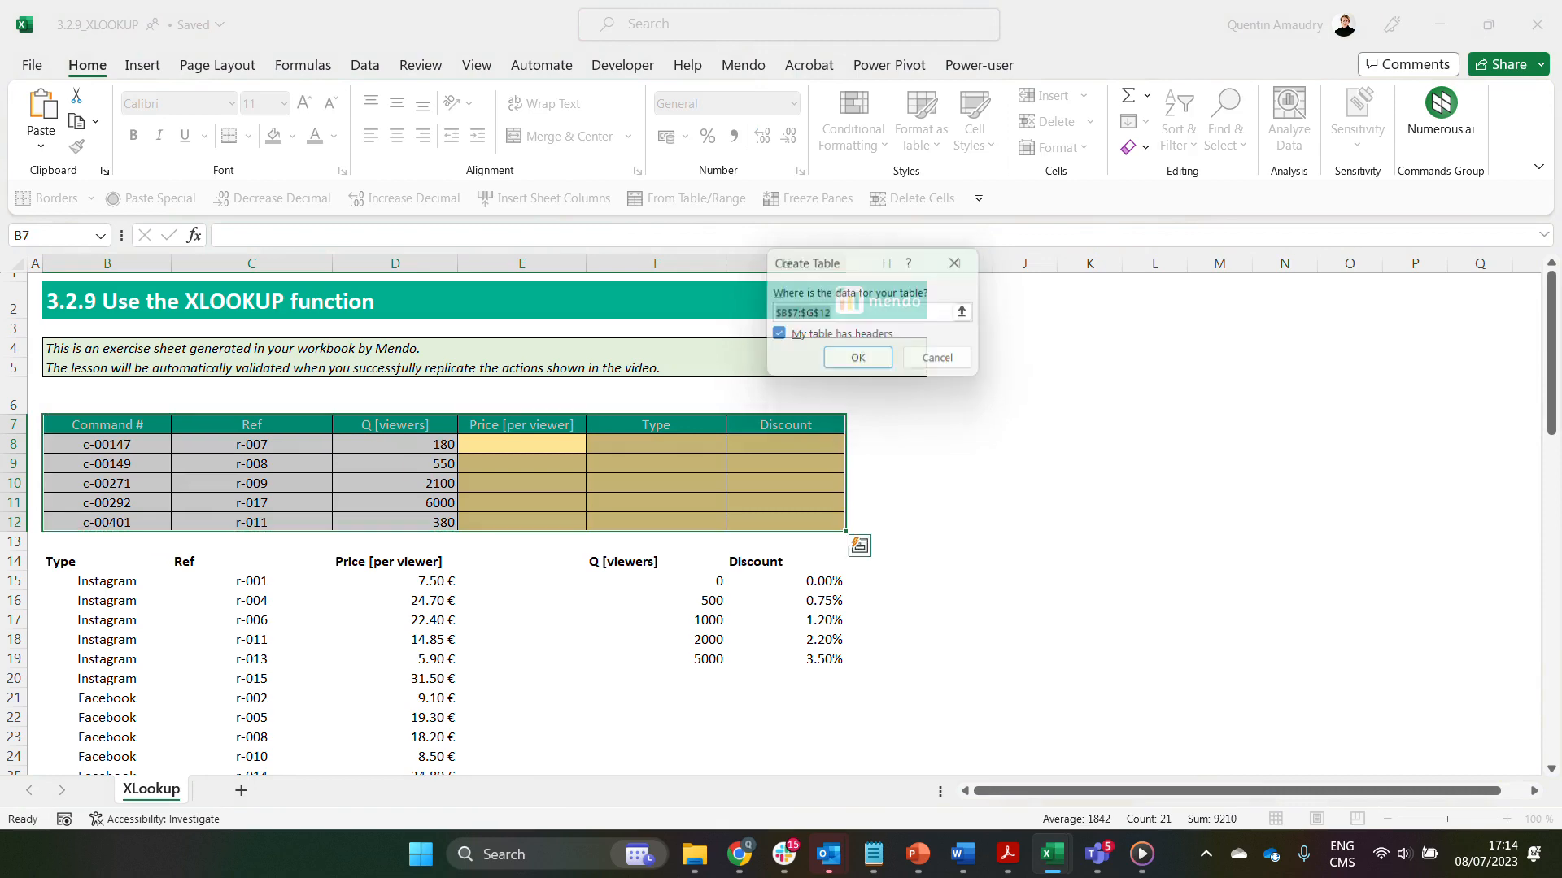
{"action": "key", "text": "Return"}
Convert the Type, Ref and Price list in B14:D30 into a table with headers, and dismiss the Mendo suggestion
{"action": "left_click", "coordinate": [251, 581]}
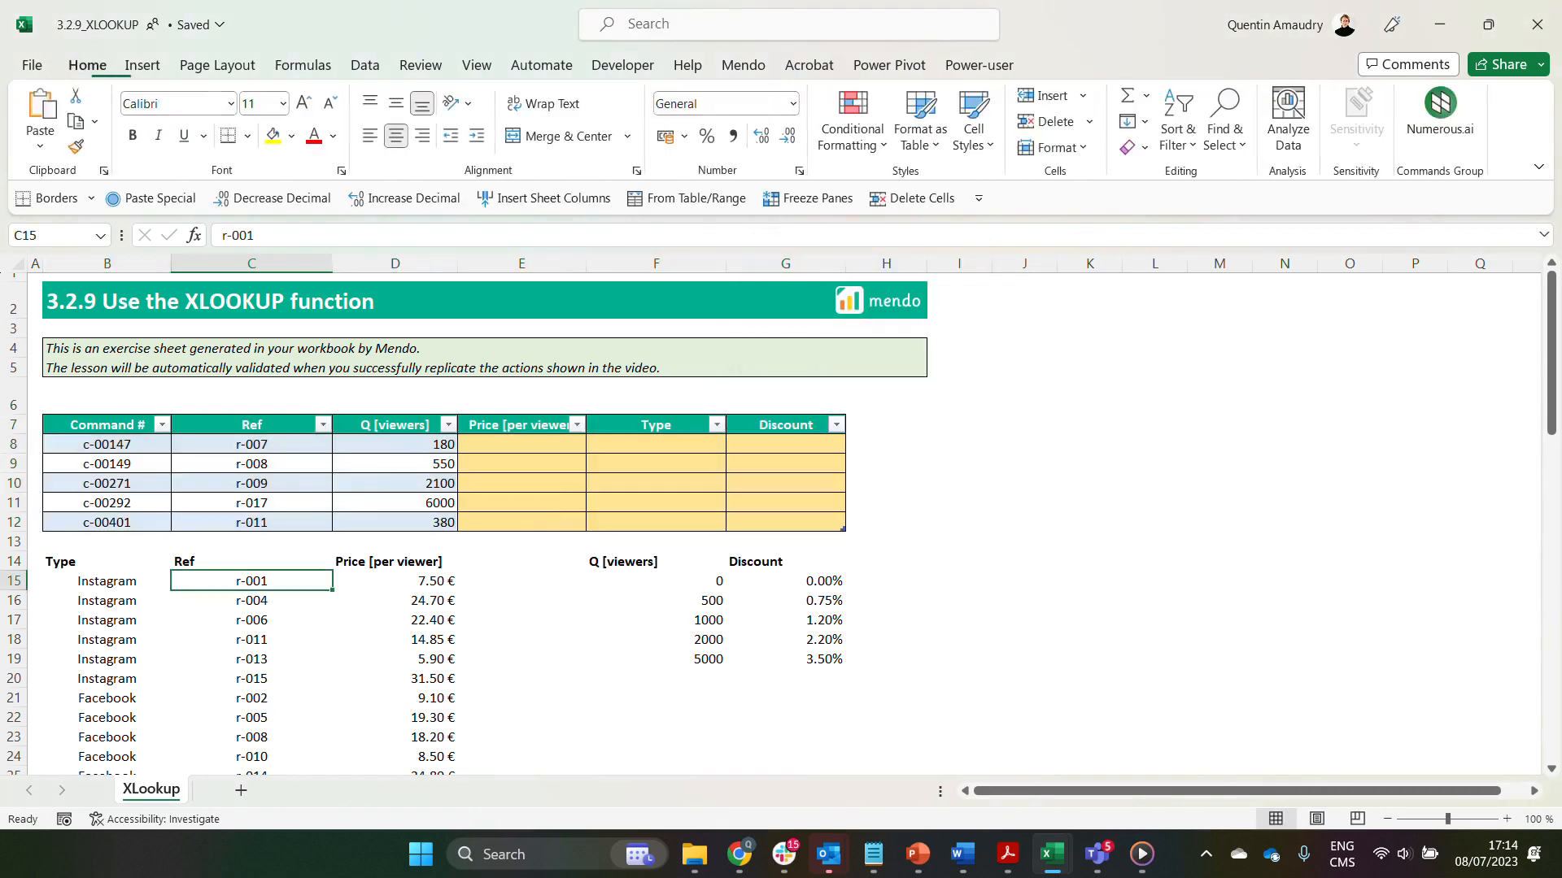
{"action": "scroll", "coordinate": [251, 580], "scroll_direction": "down", "scroll_amount": 1}
{"action": "key", "text": "ctrl+a"}
{"action": "key", "text": "ctrl+t"}
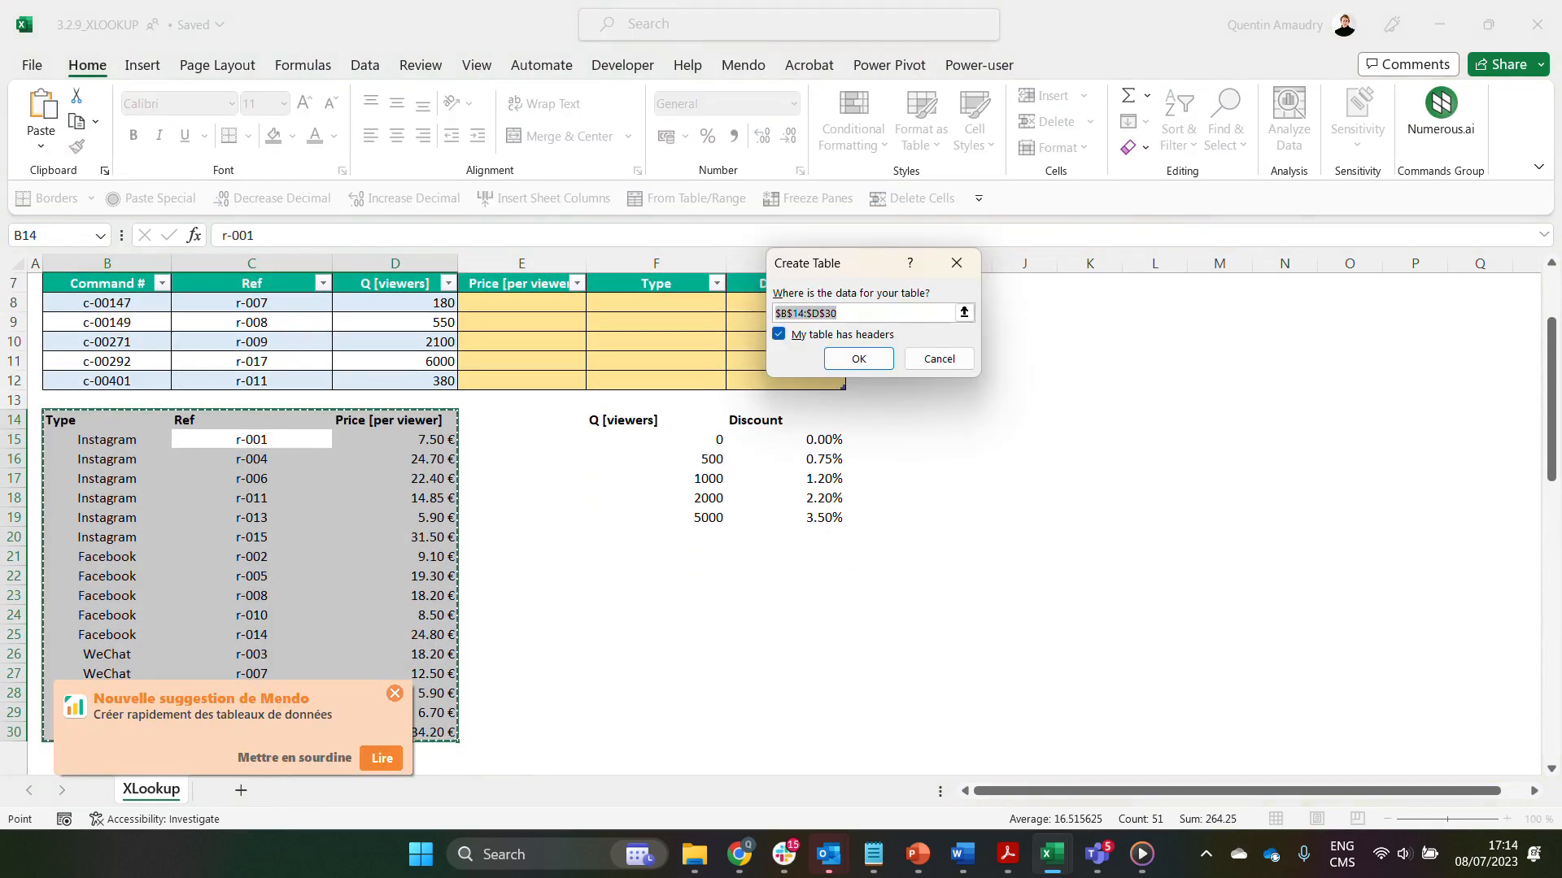
{"action": "key", "text": "Return"}
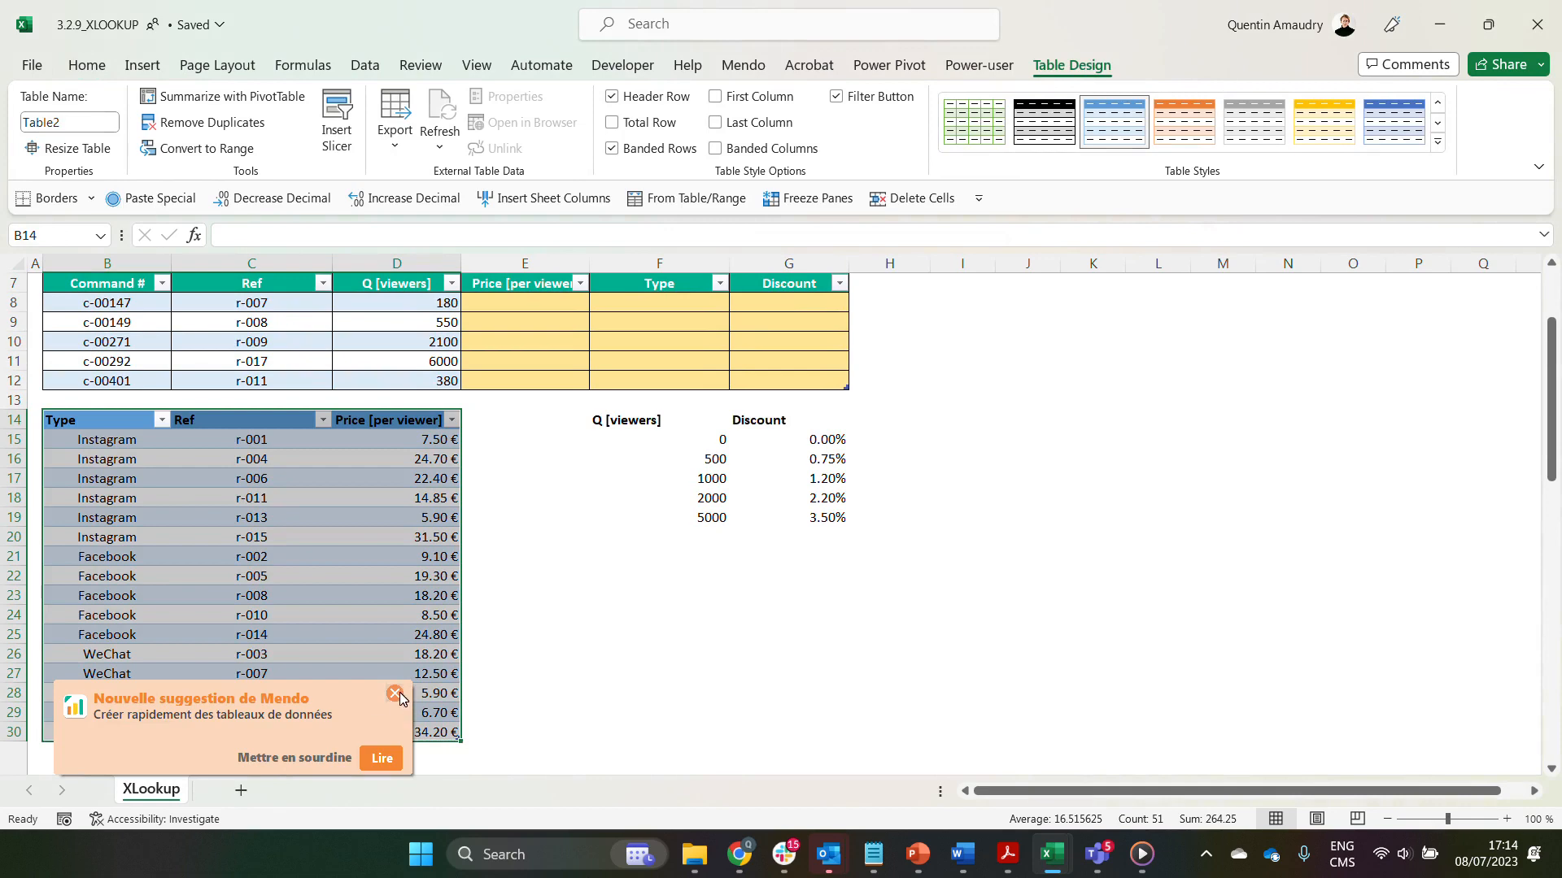
{"action": "left_click", "coordinate": [395, 695]}
Convert the Q [viewers] and Discount list in F14:G19 into a table with headers
{"action": "scroll", "coordinate": [520, 642], "scroll_direction": "up", "scroll_amount": 2}
{"action": "left_click", "coordinate": [660, 616]}
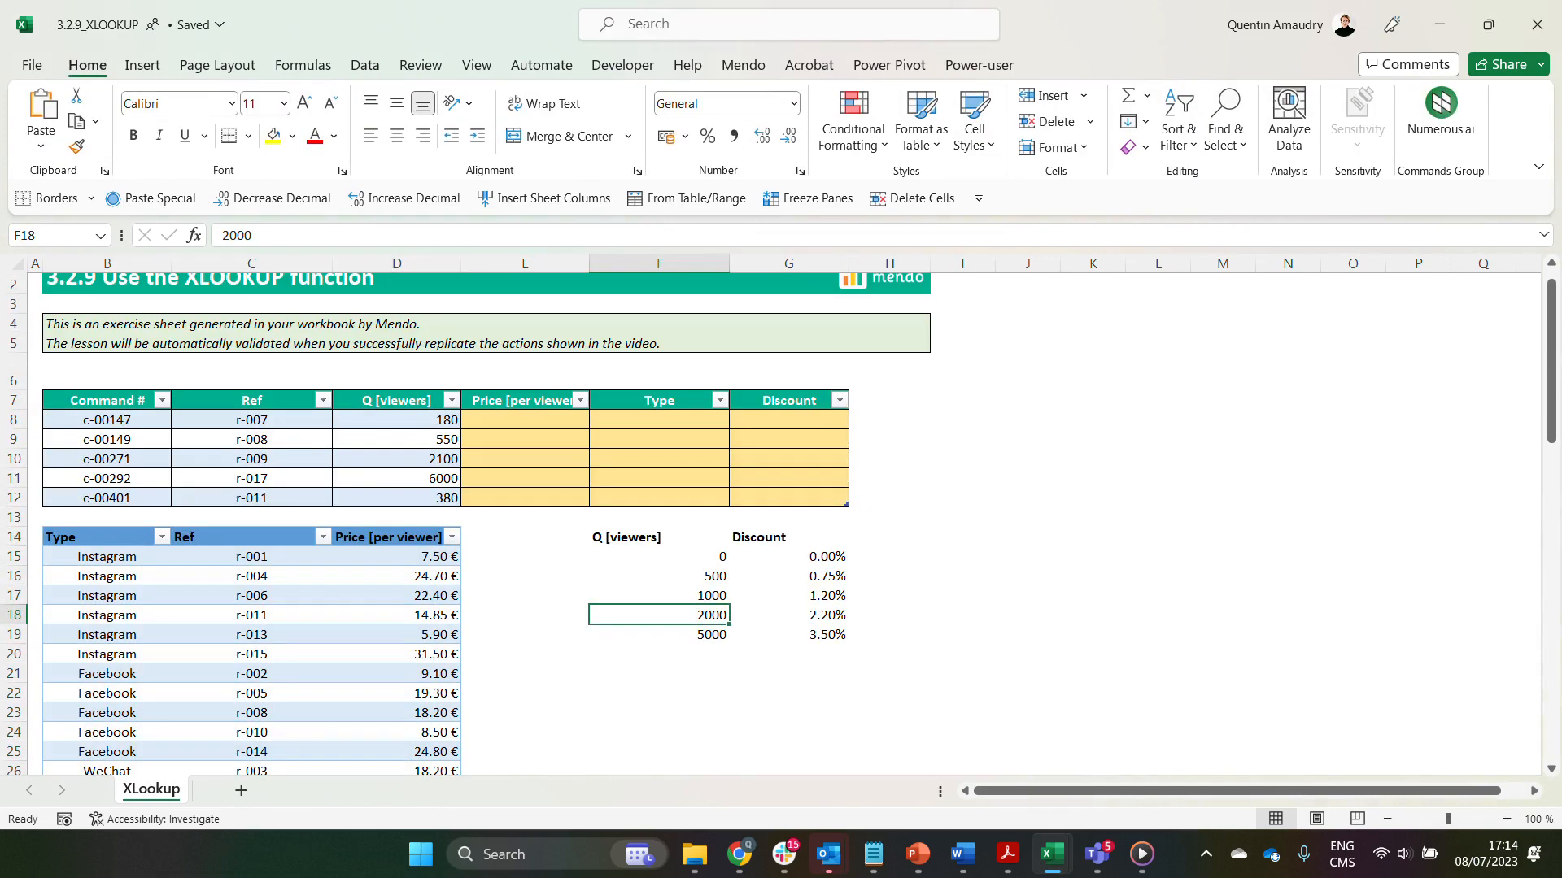
{"action": "key", "text": "ctrl+a"}
{"action": "key", "text": "ctrl+semicolon"}
{"action": "key", "text": "Escape"}
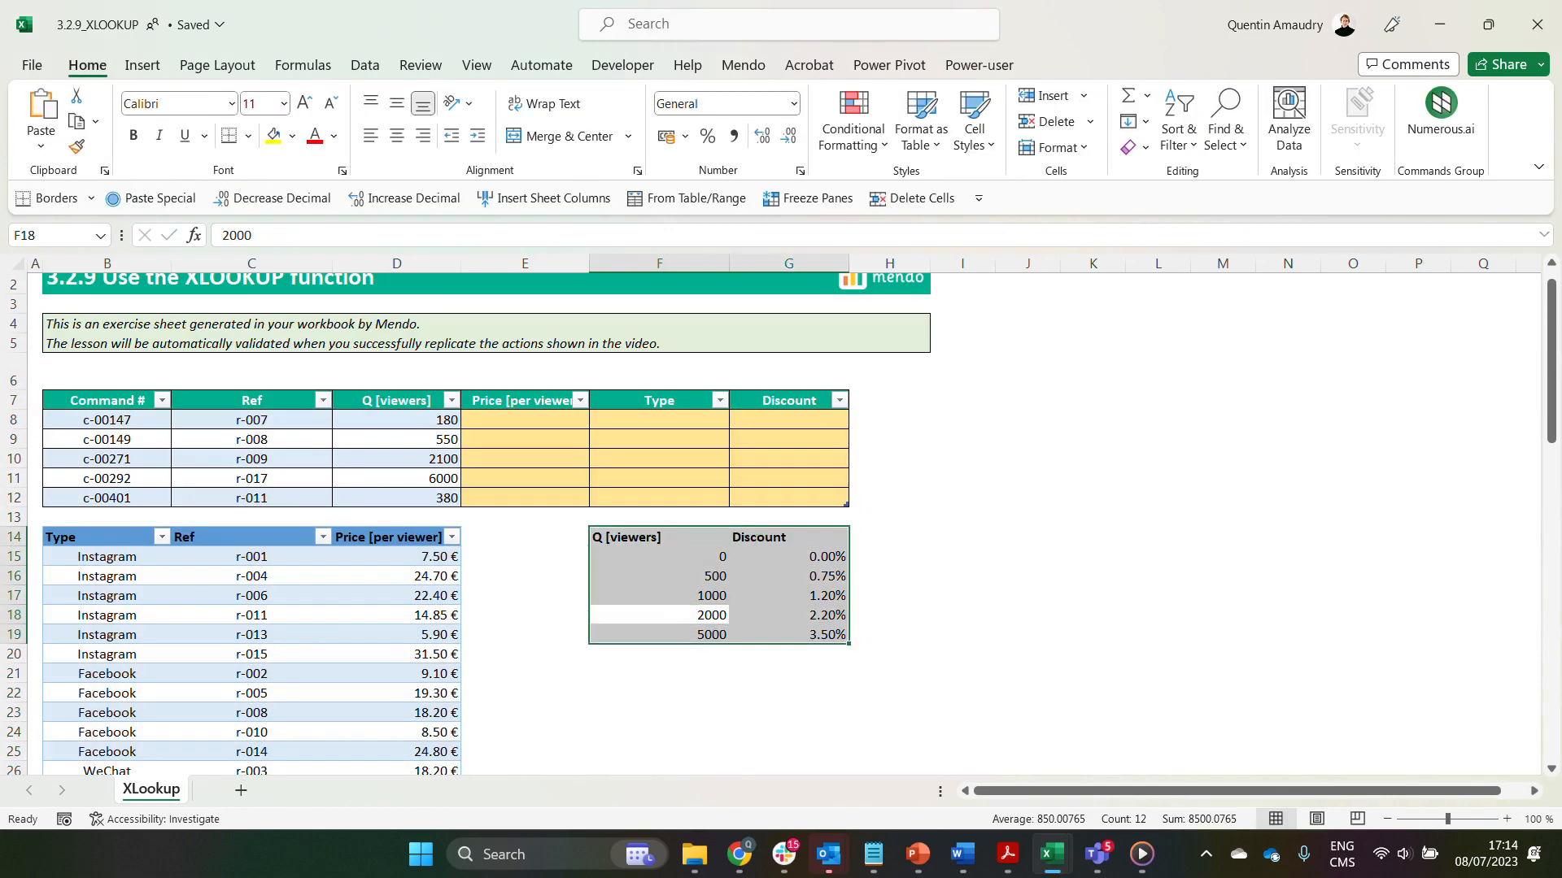
{"action": "key", "text": "ctrl+t"}
{"action": "key", "text": "Return"}
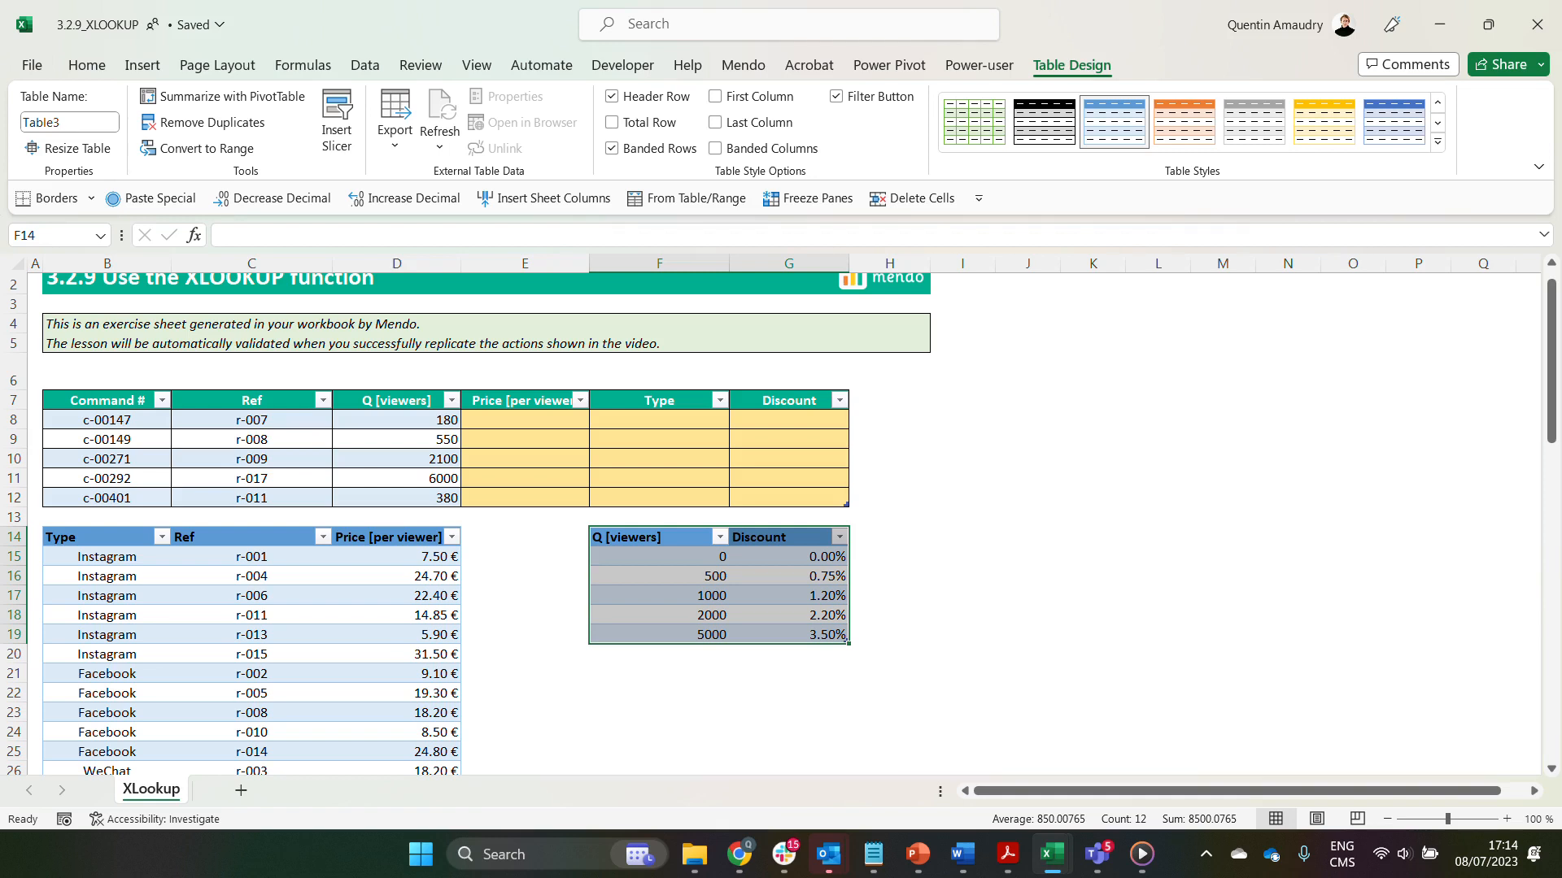
{"action": "left_click", "coordinate": [524, 420]}
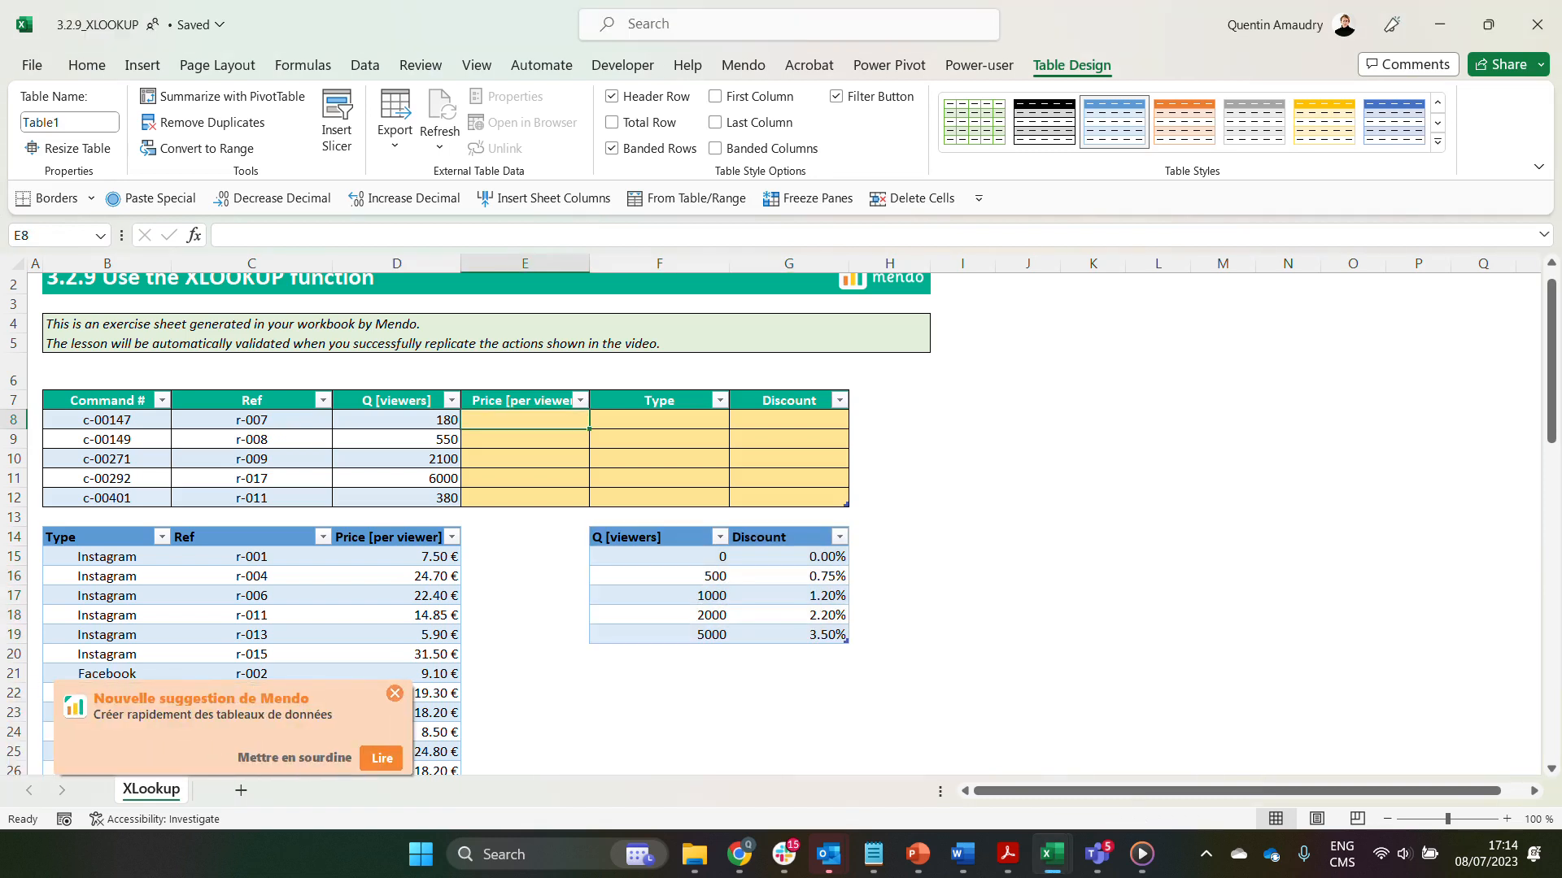
{"action": "left_click", "coordinate": [394, 693]}
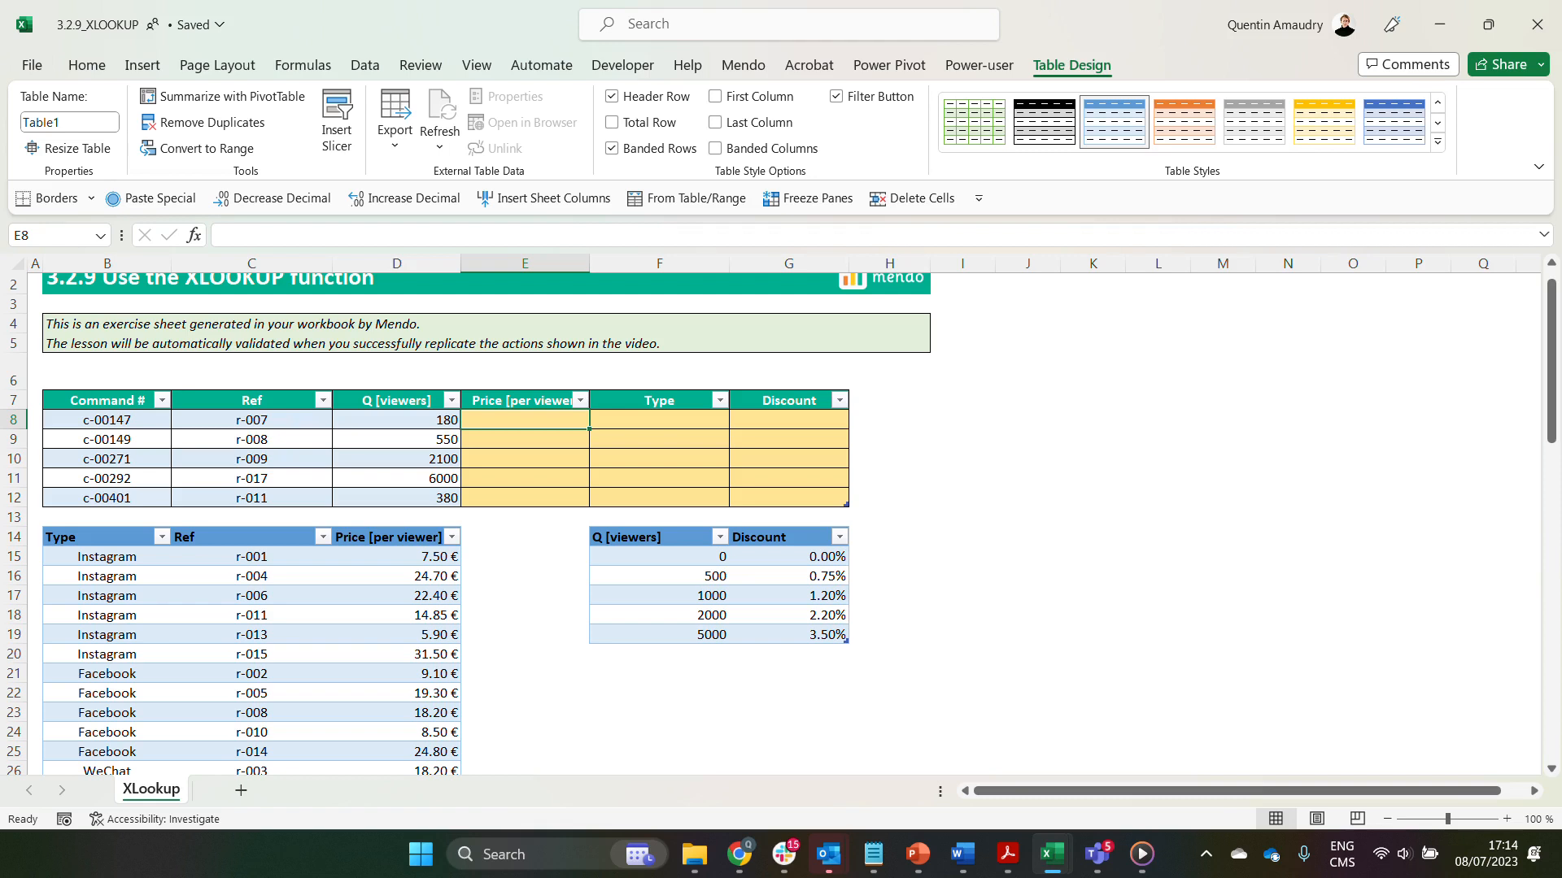
{"action": "type", "text": "=x"}
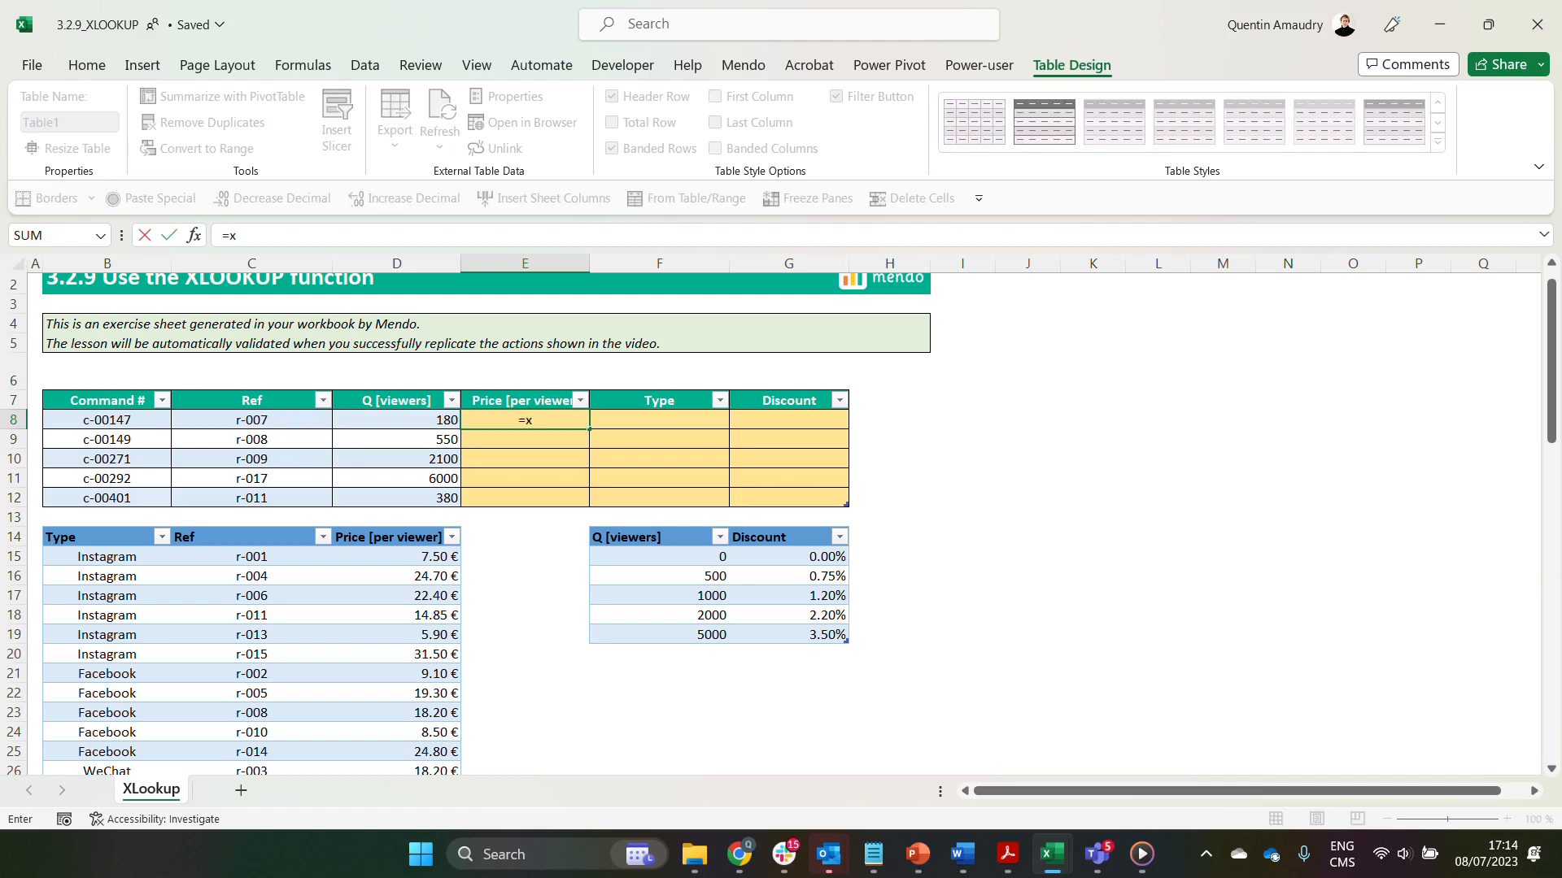
{"action": "type", "text": "lookup("}
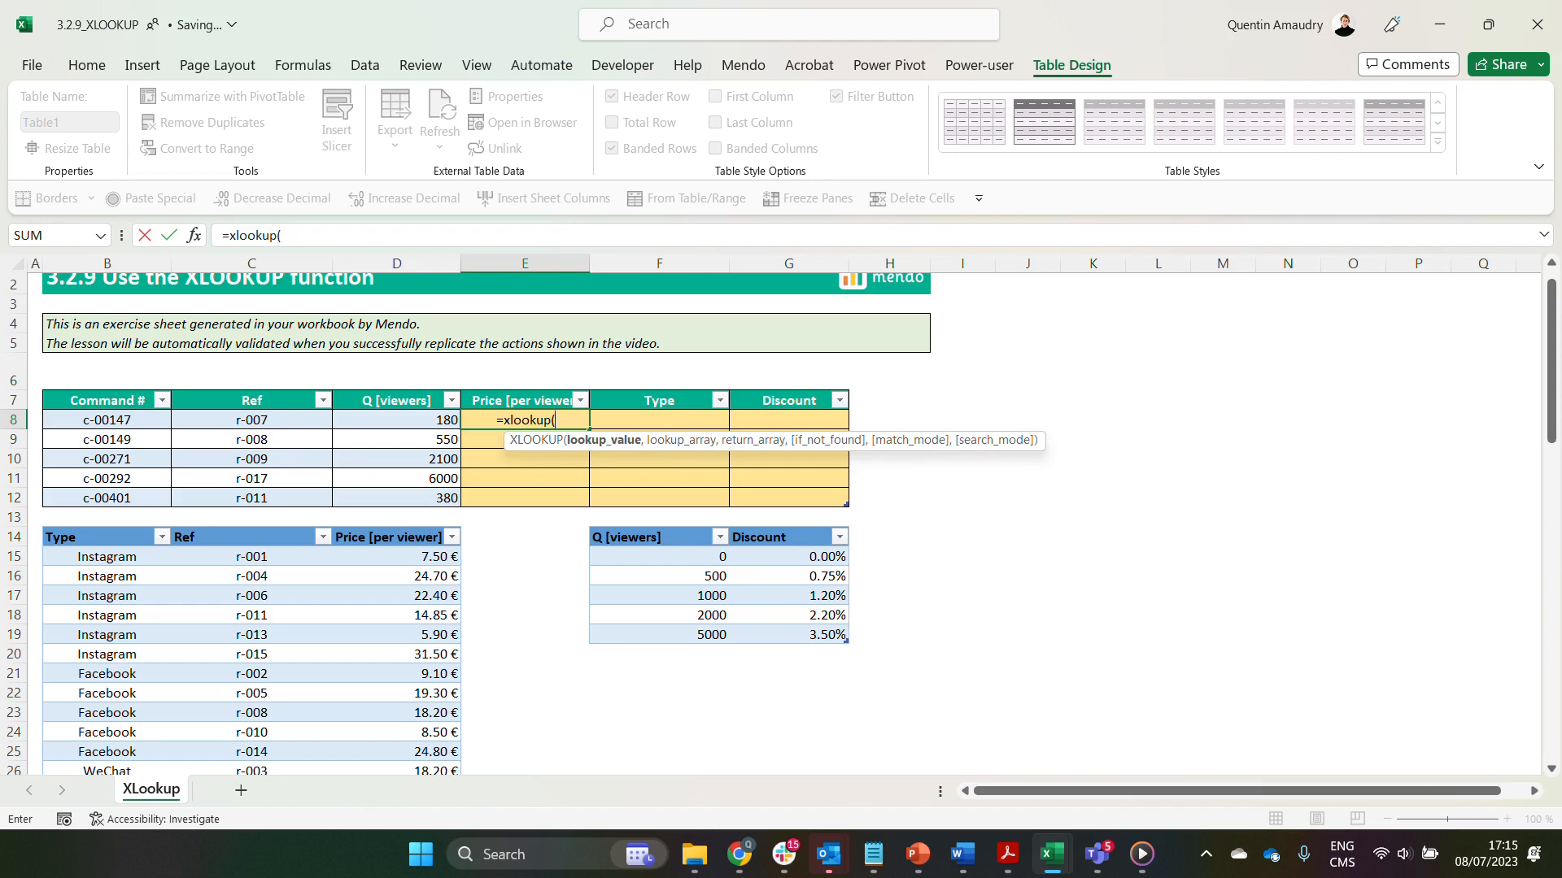
{"action": "left_click", "coordinate": [251, 420]}
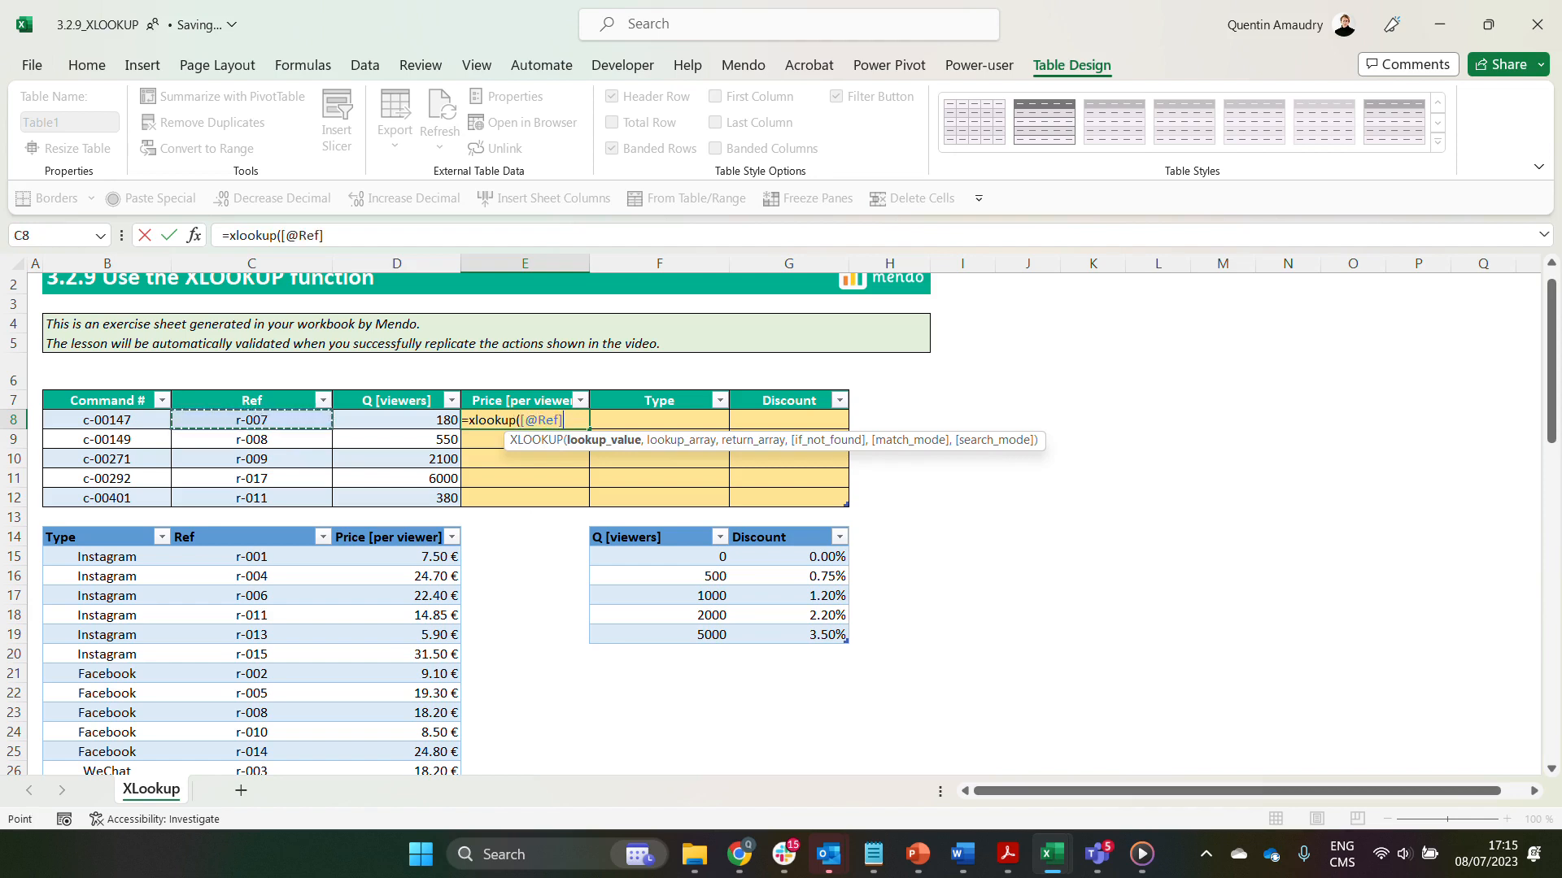
{"action": "type", "text": ","}
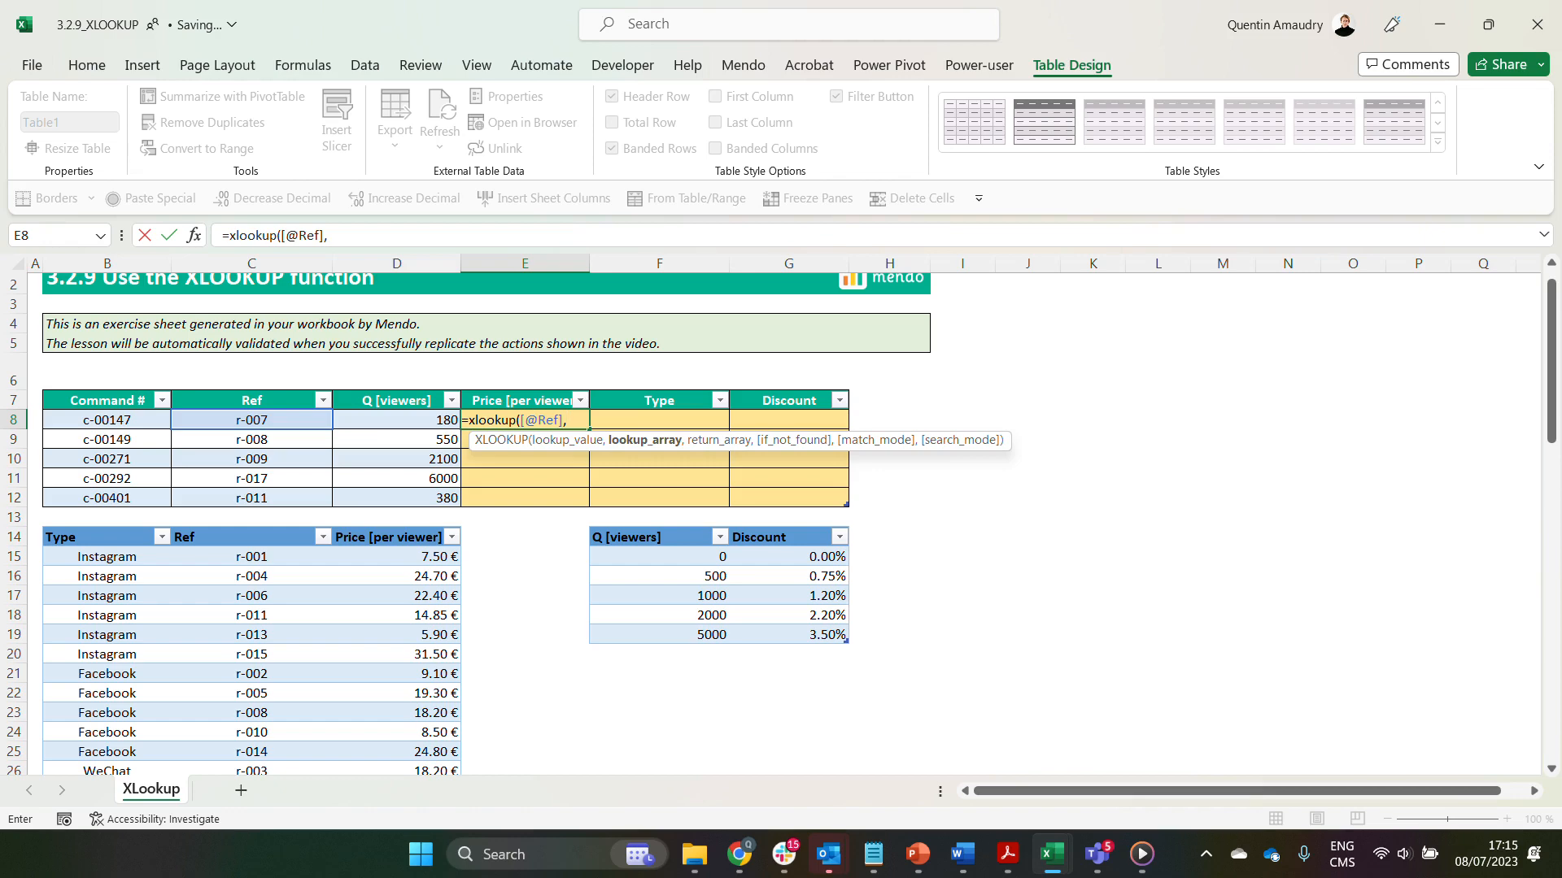
{"action": "left_click", "coordinate": [251, 557]}
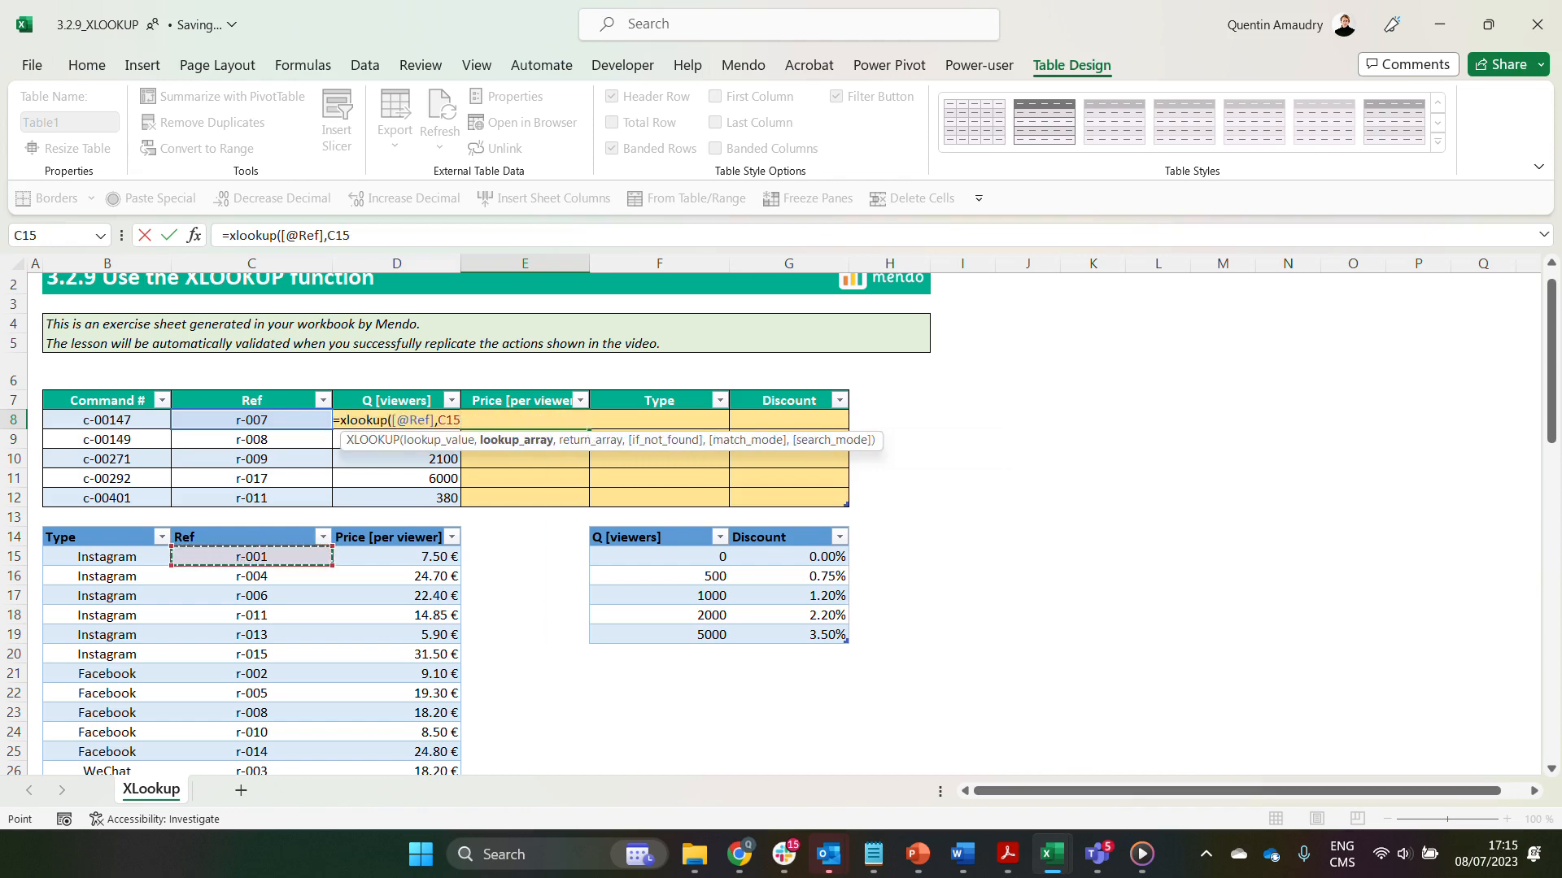
{"action": "key", "text": "ctrl+shift+Down"}
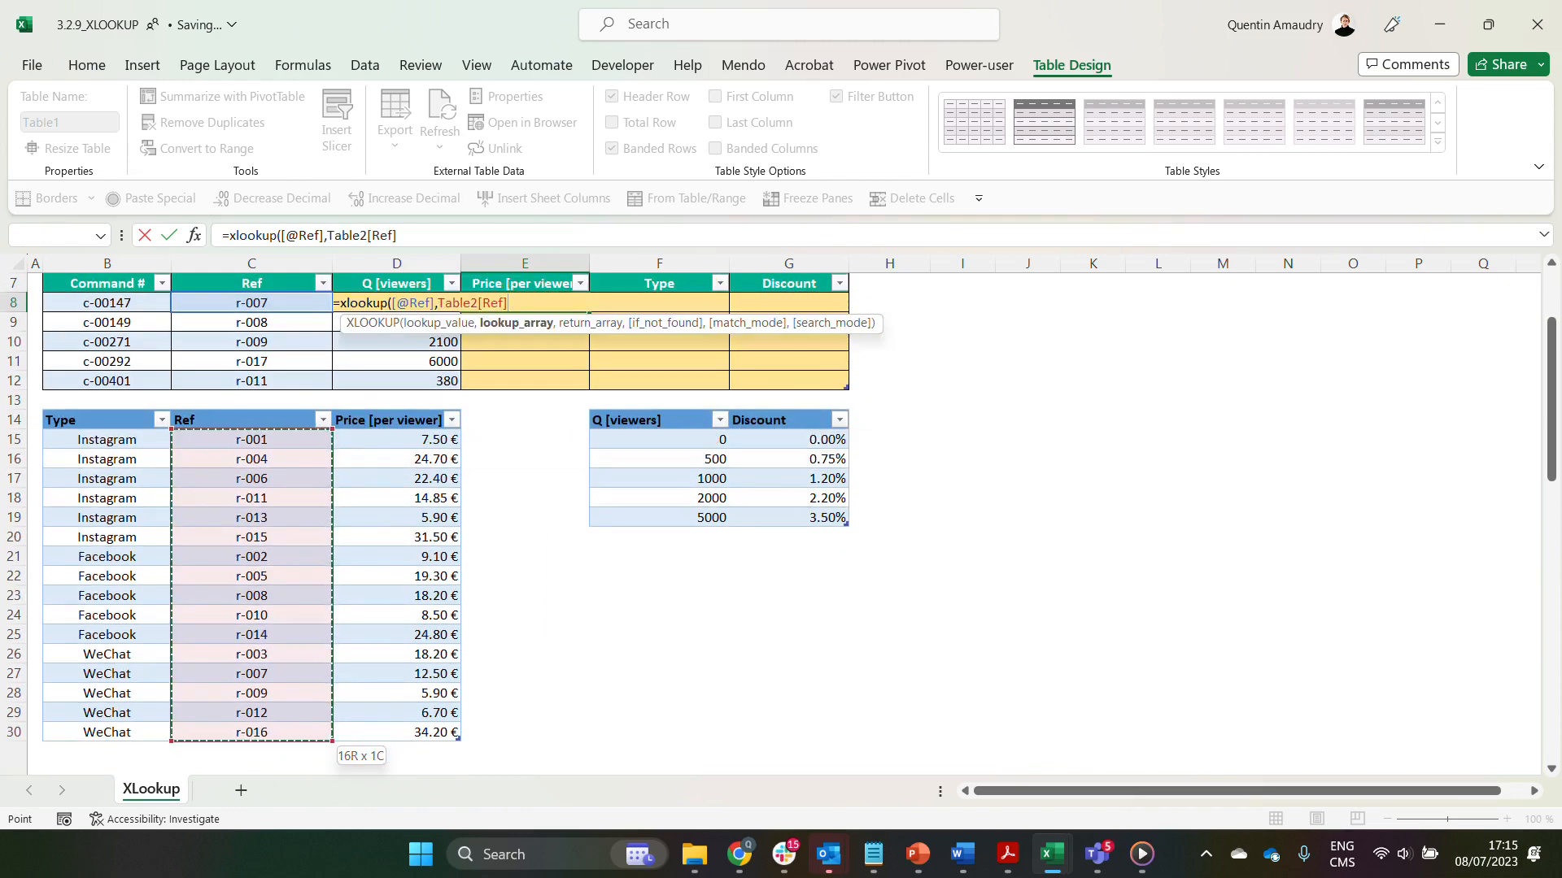
Complete the E8 XLOOKUP with Table2's Price [per viewer] column as return array and "ref not found" as the if-not-found text
{"action": "scroll", "coordinate": [488, 524], "scroll_direction": "up", "scroll_amount": 1}
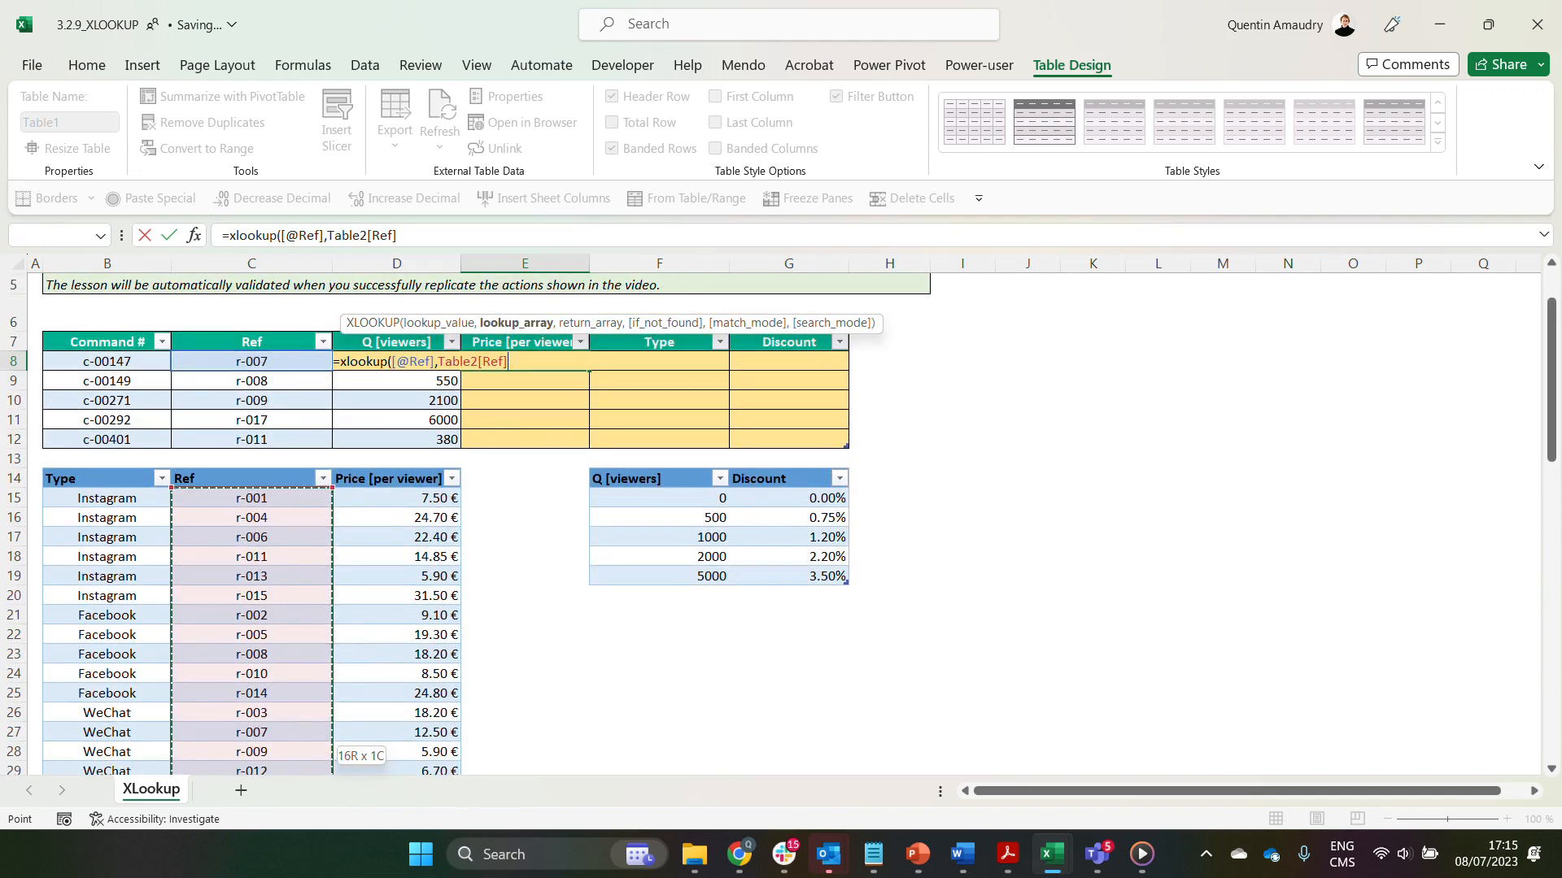
{"action": "type", "text": ","}
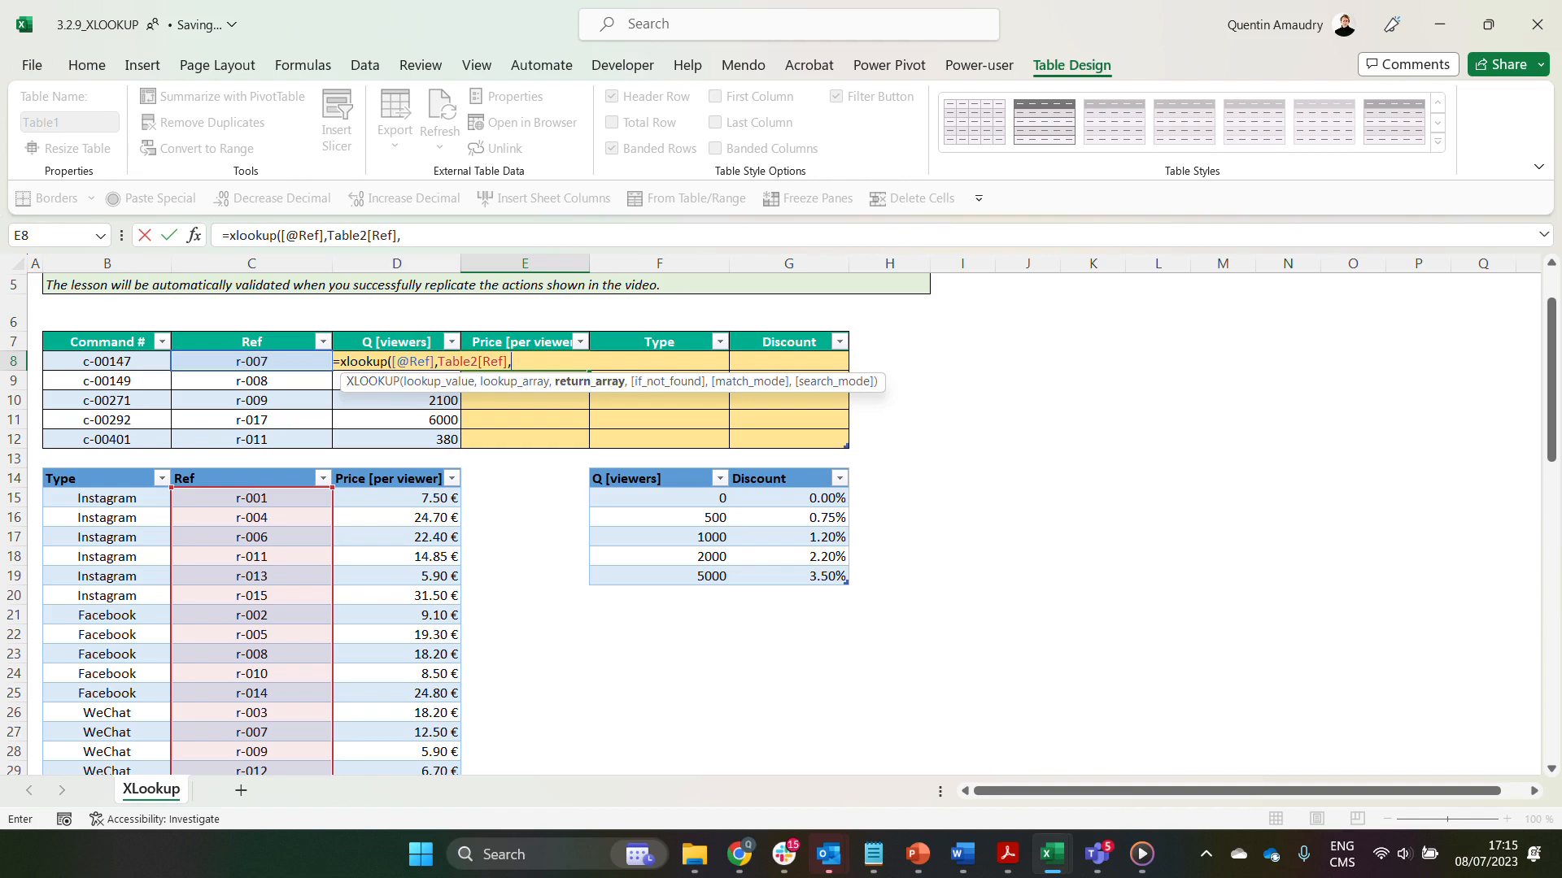
{"action": "left_click", "coordinate": [397, 497]}
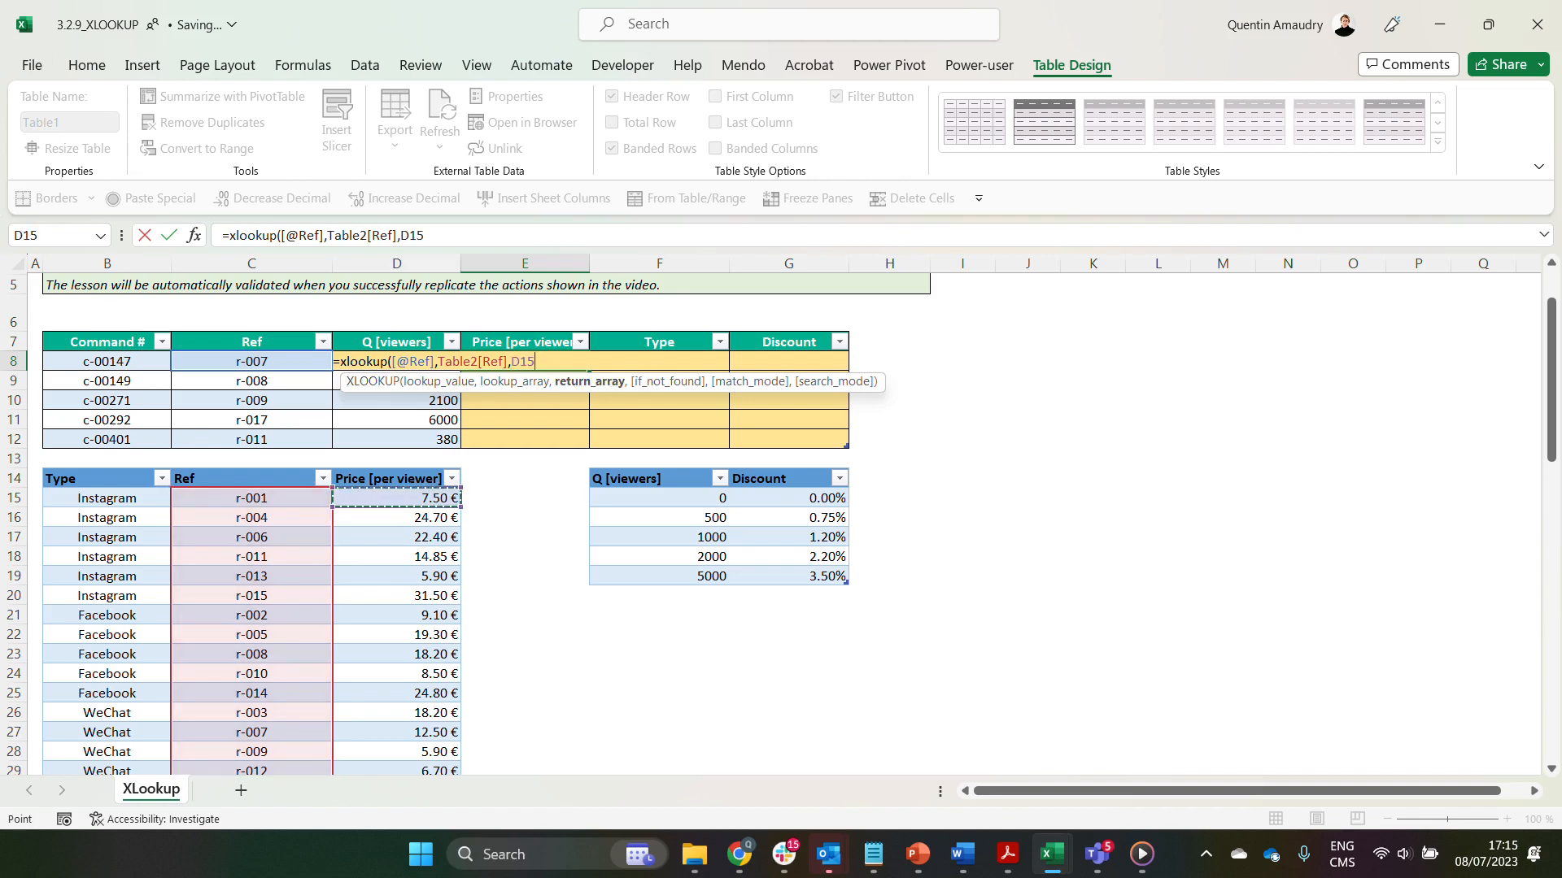
{"action": "key", "text": "ctrl+shift+Down"}
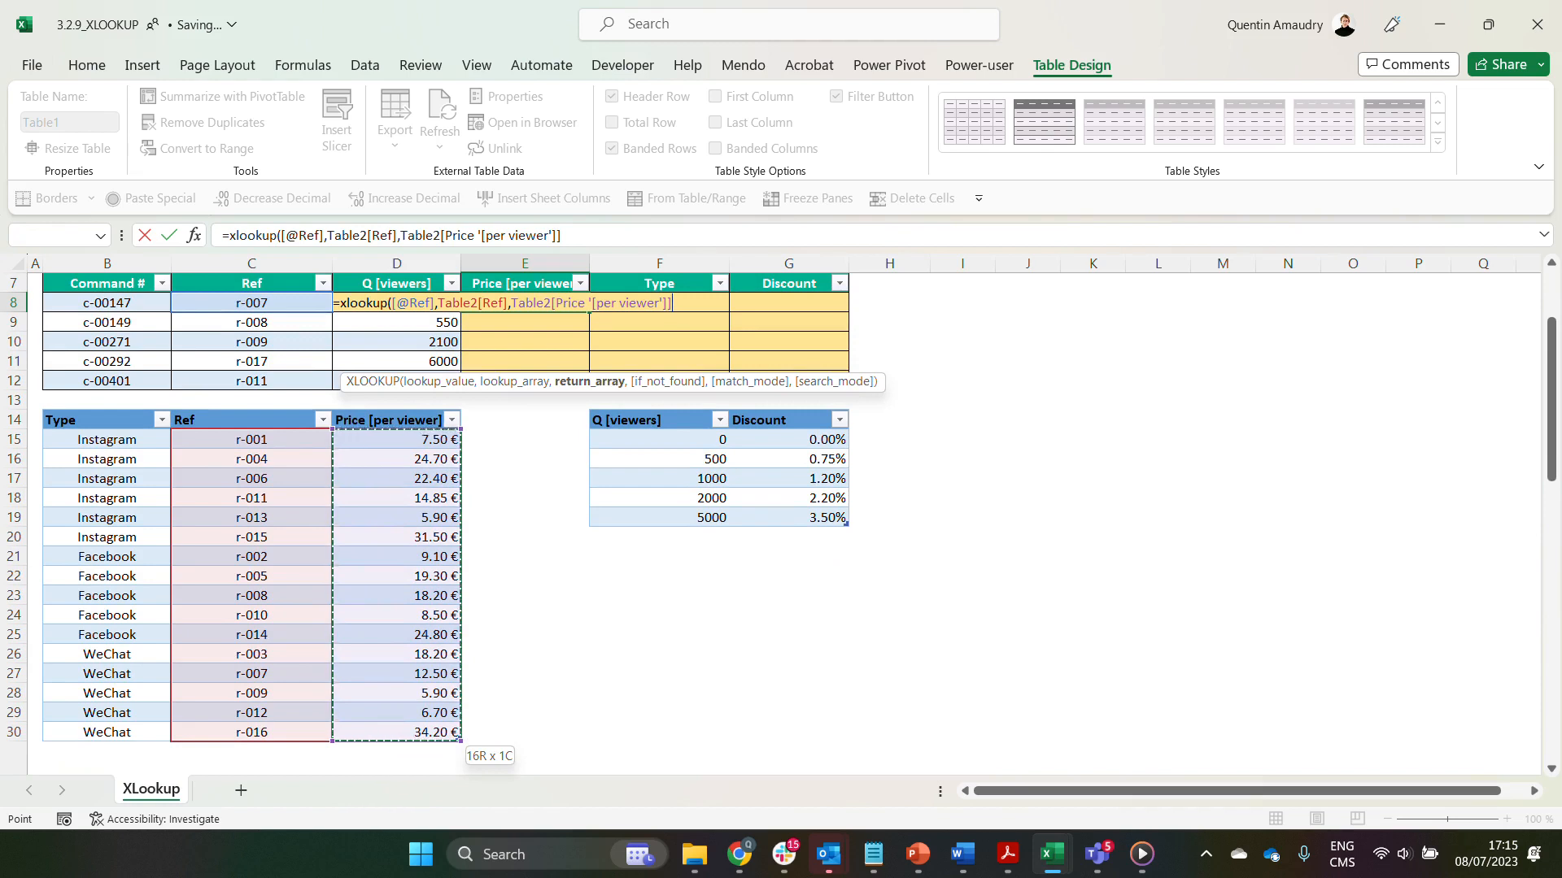
{"action": "type", "text": ","}
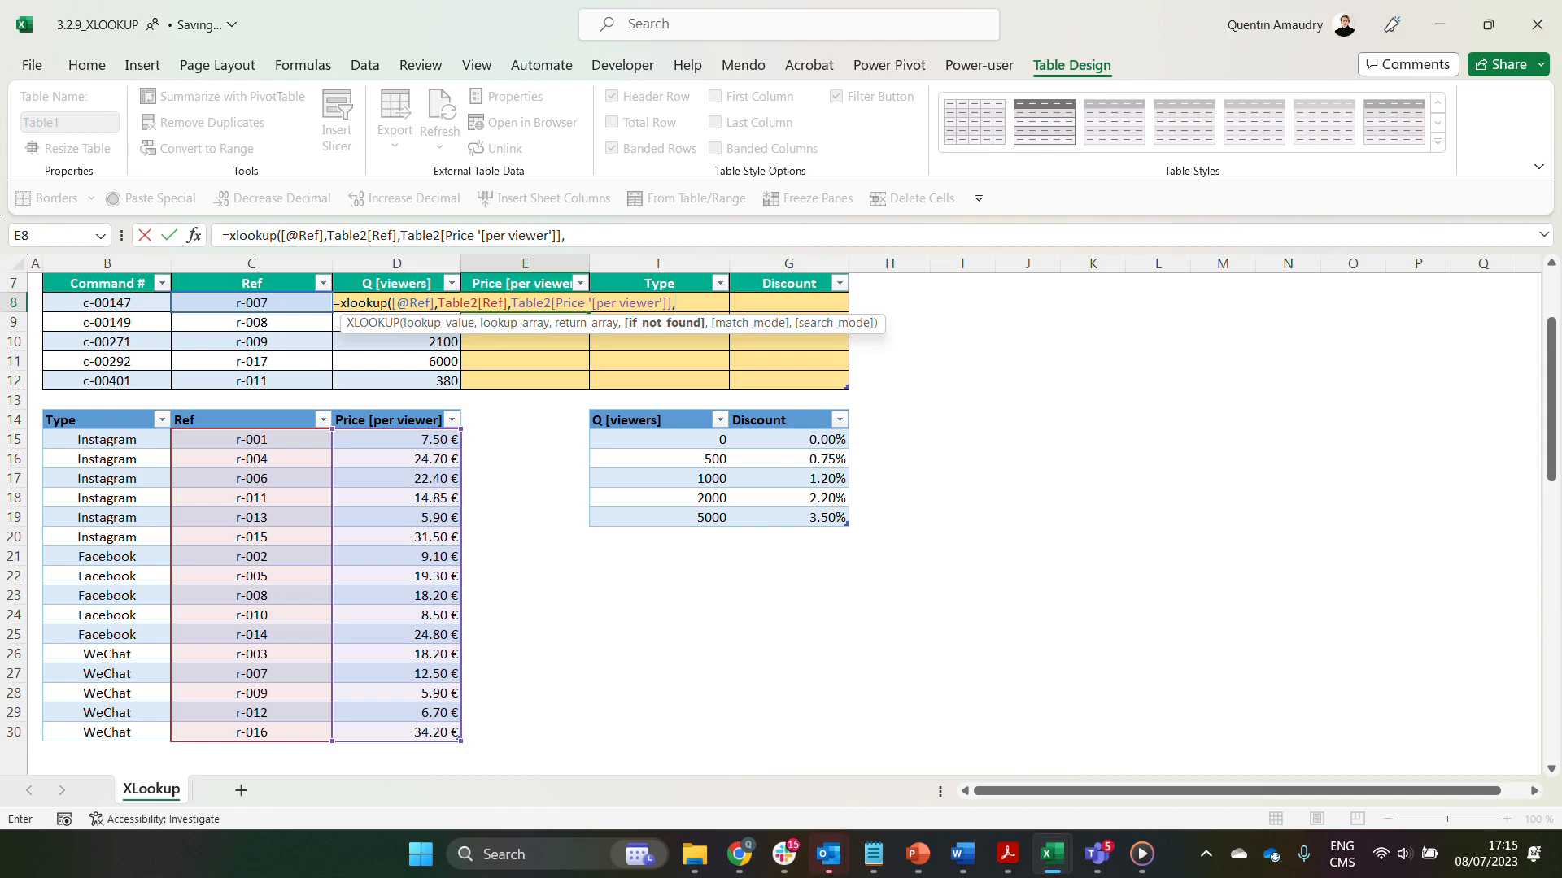
{"action": "type", "text": "\"ref not fou"}
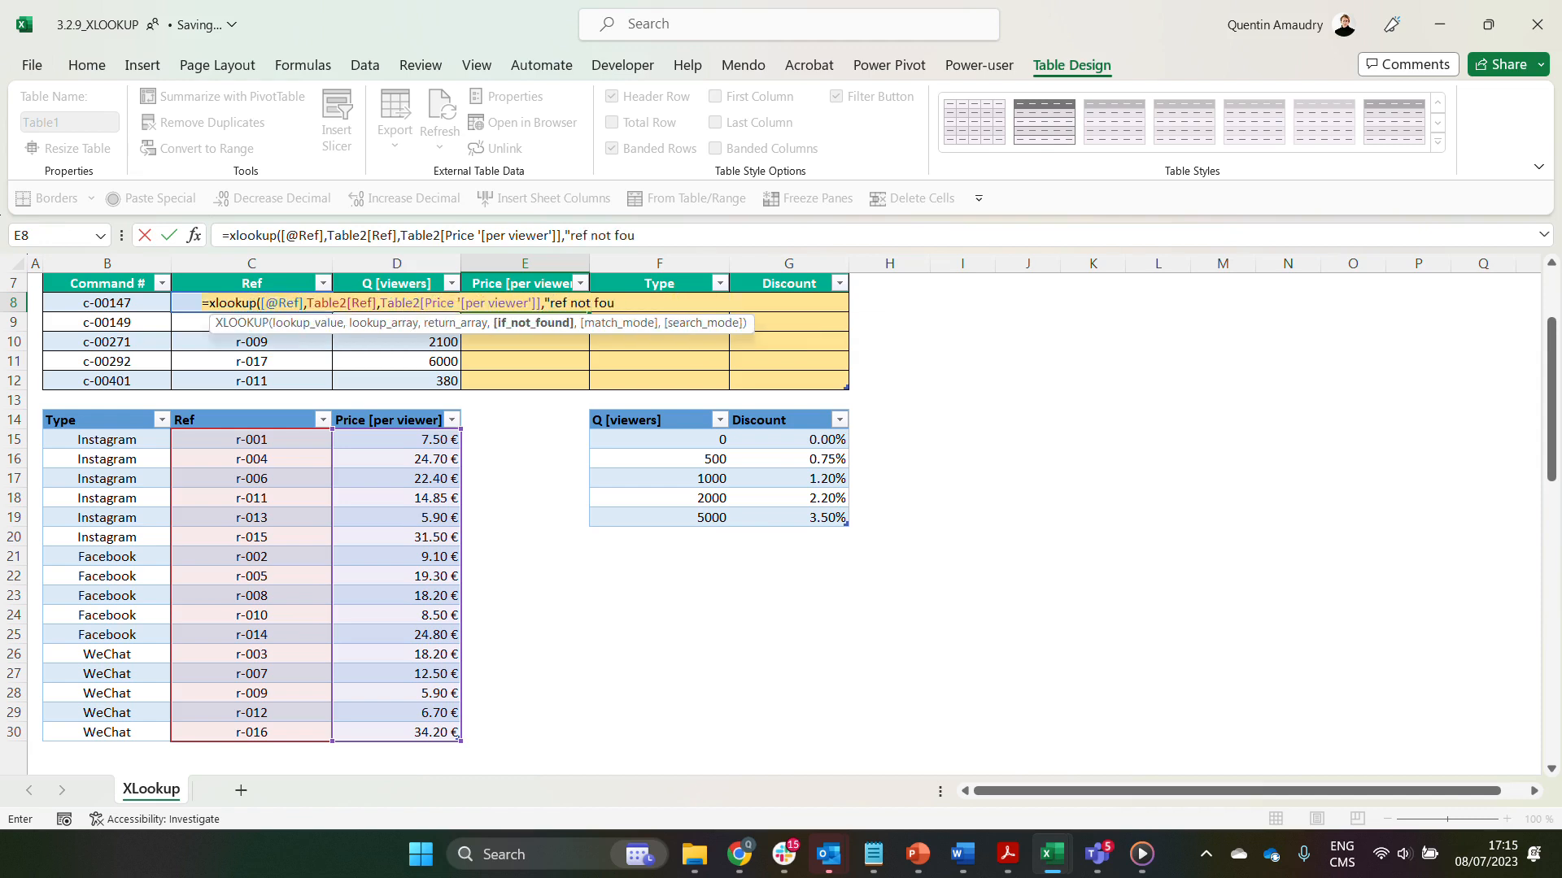
{"action": "type", "text": "nd\")"}
{"action": "key", "text": "ctrl+Return"}
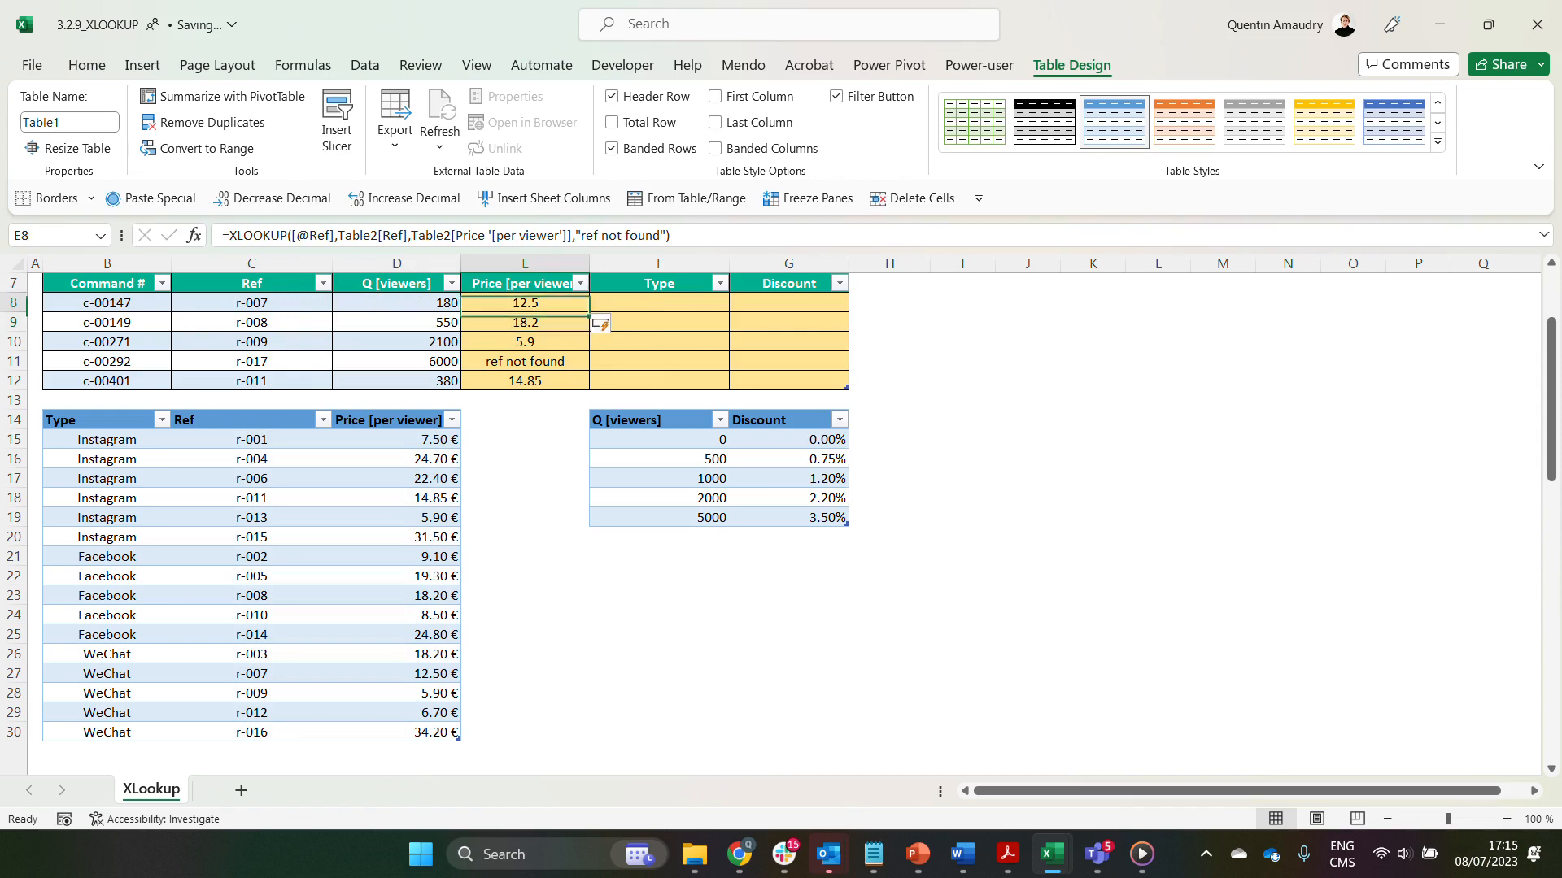
{"action": "scroll", "coordinate": [780, 521], "scroll_direction": "up", "scroll_amount": 1}
{"action": "scroll", "coordinate": [780, 520], "scroll_direction": "up", "scroll_amount": 1}
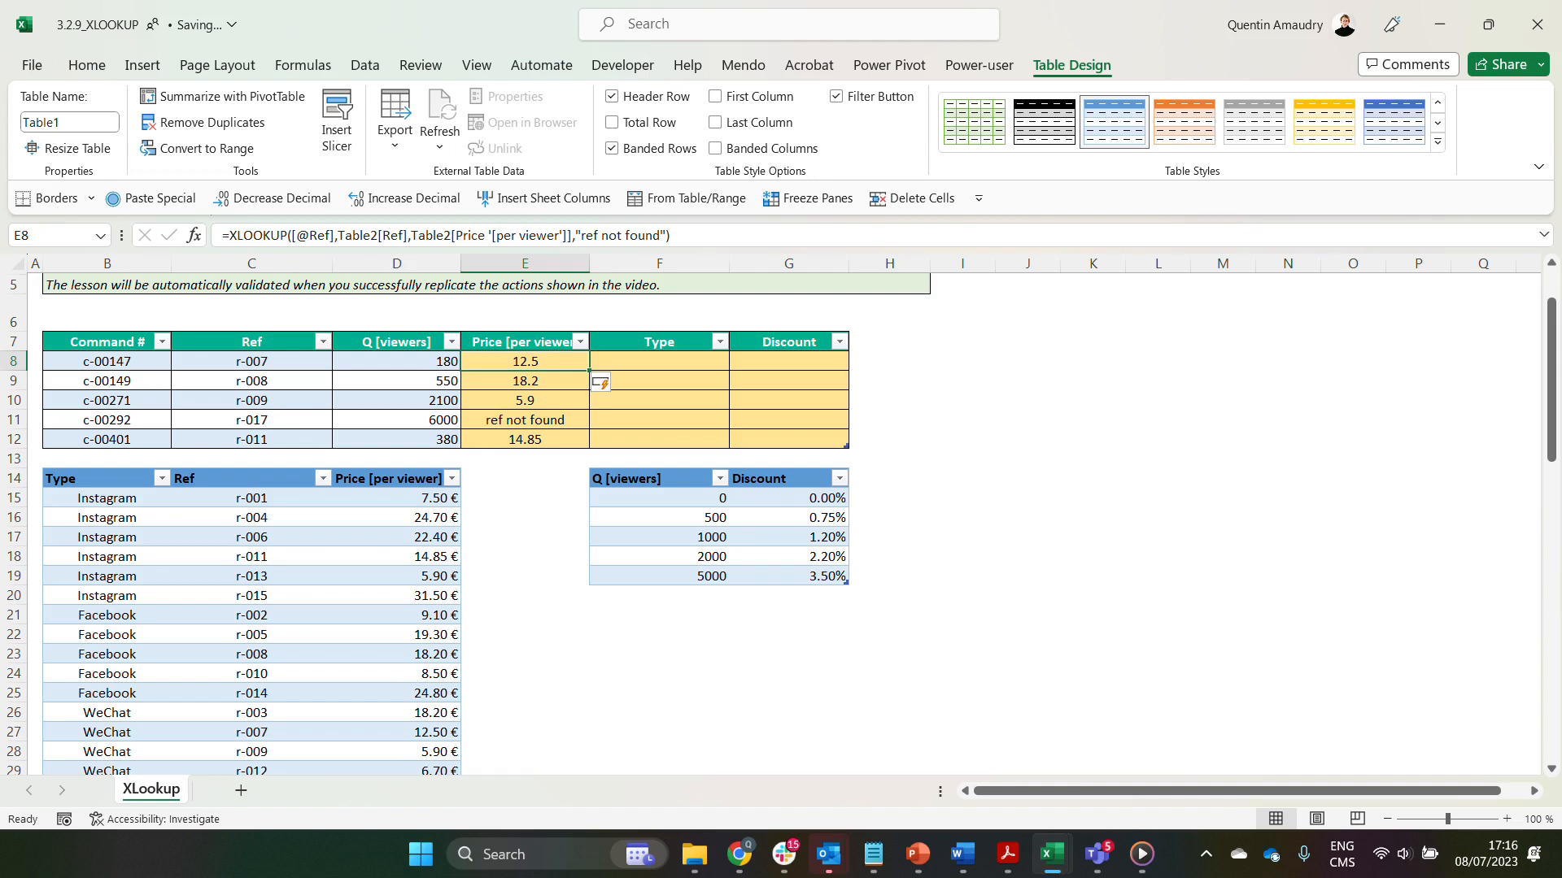
{"action": "left_click", "coordinate": [658, 361]}
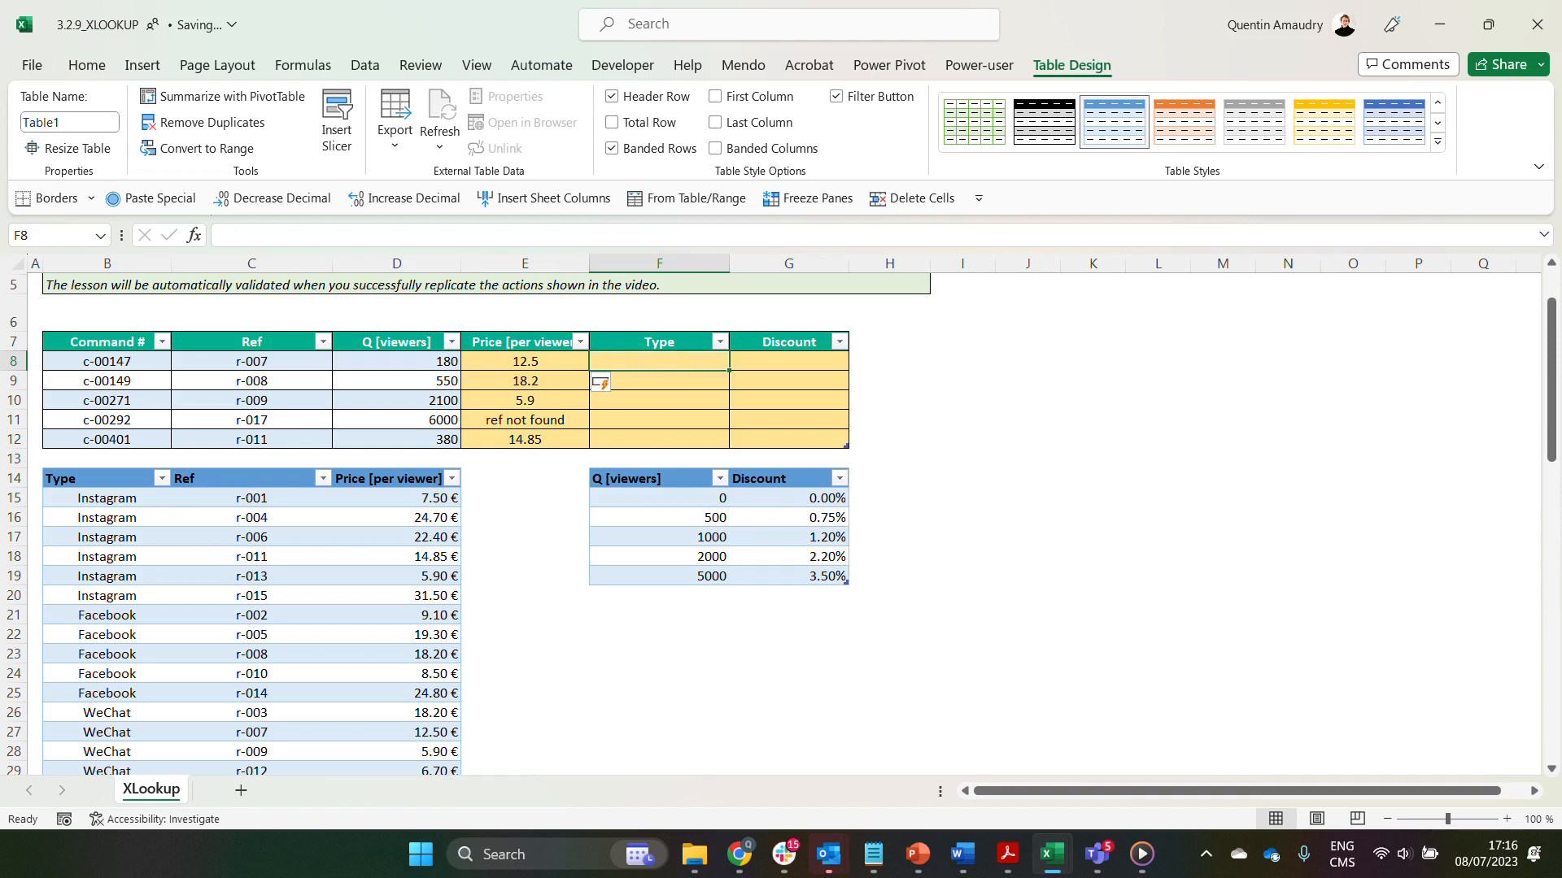
{"action": "type", "text": "=xl"}
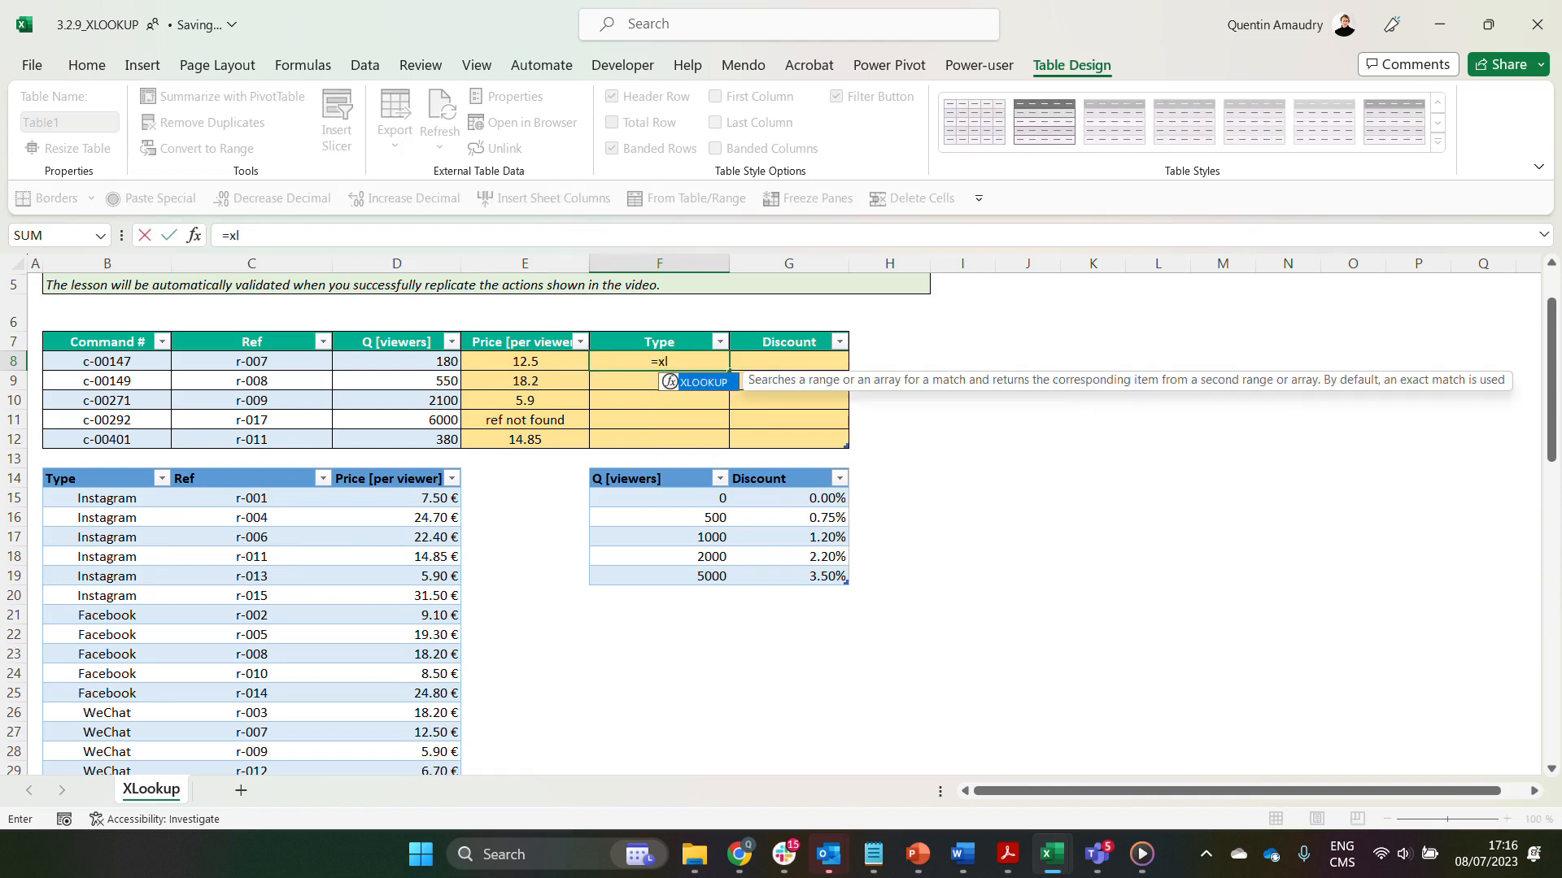
{"action": "type", "text": "ookup("}
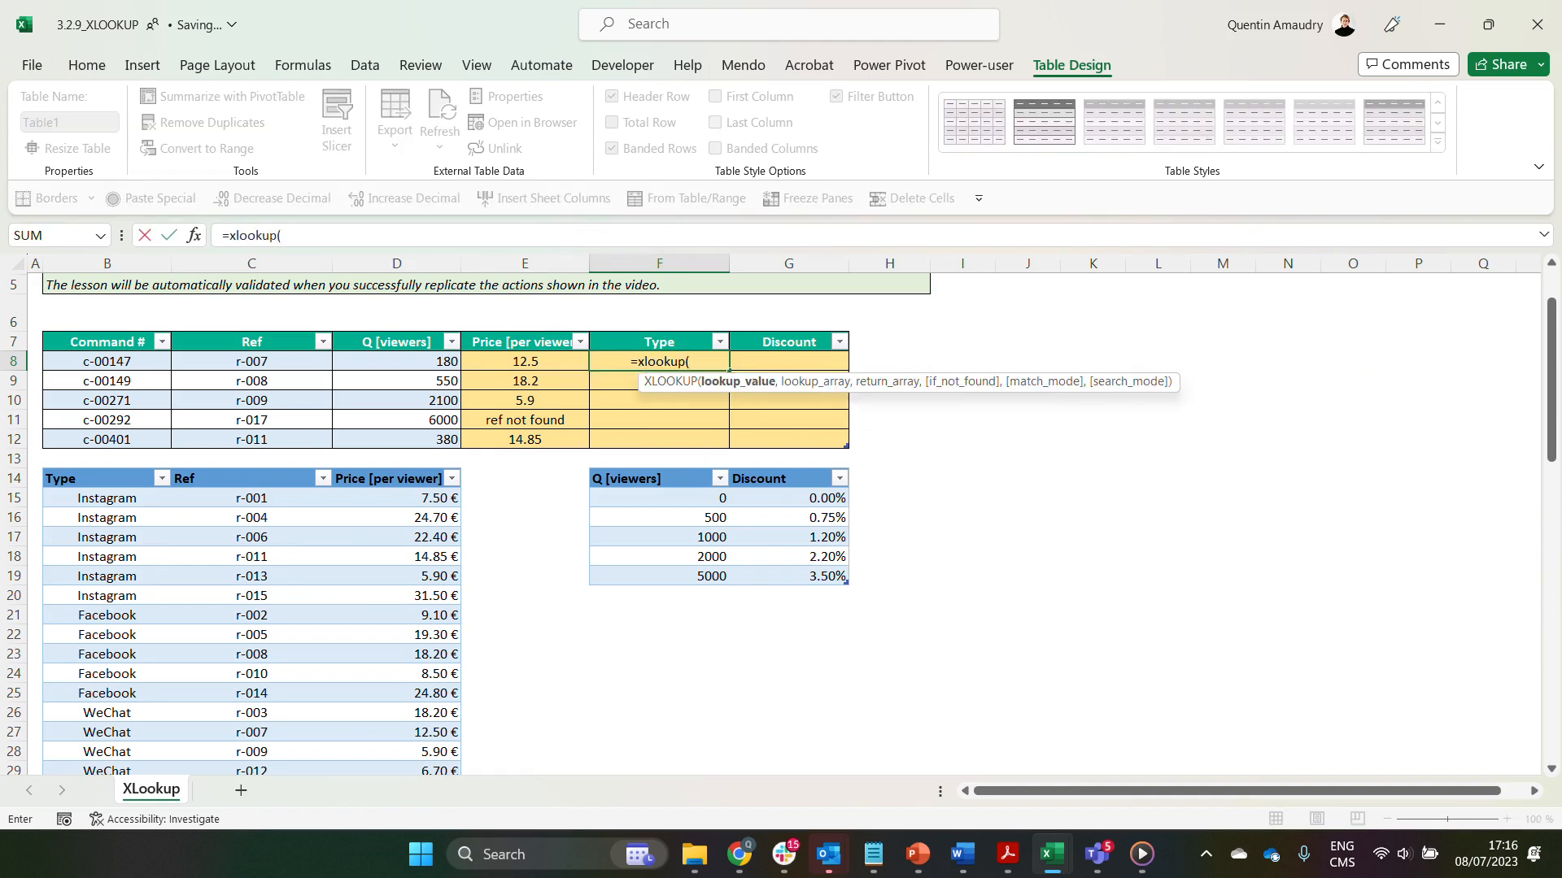
{"action": "left_click", "coordinate": [251, 361]}
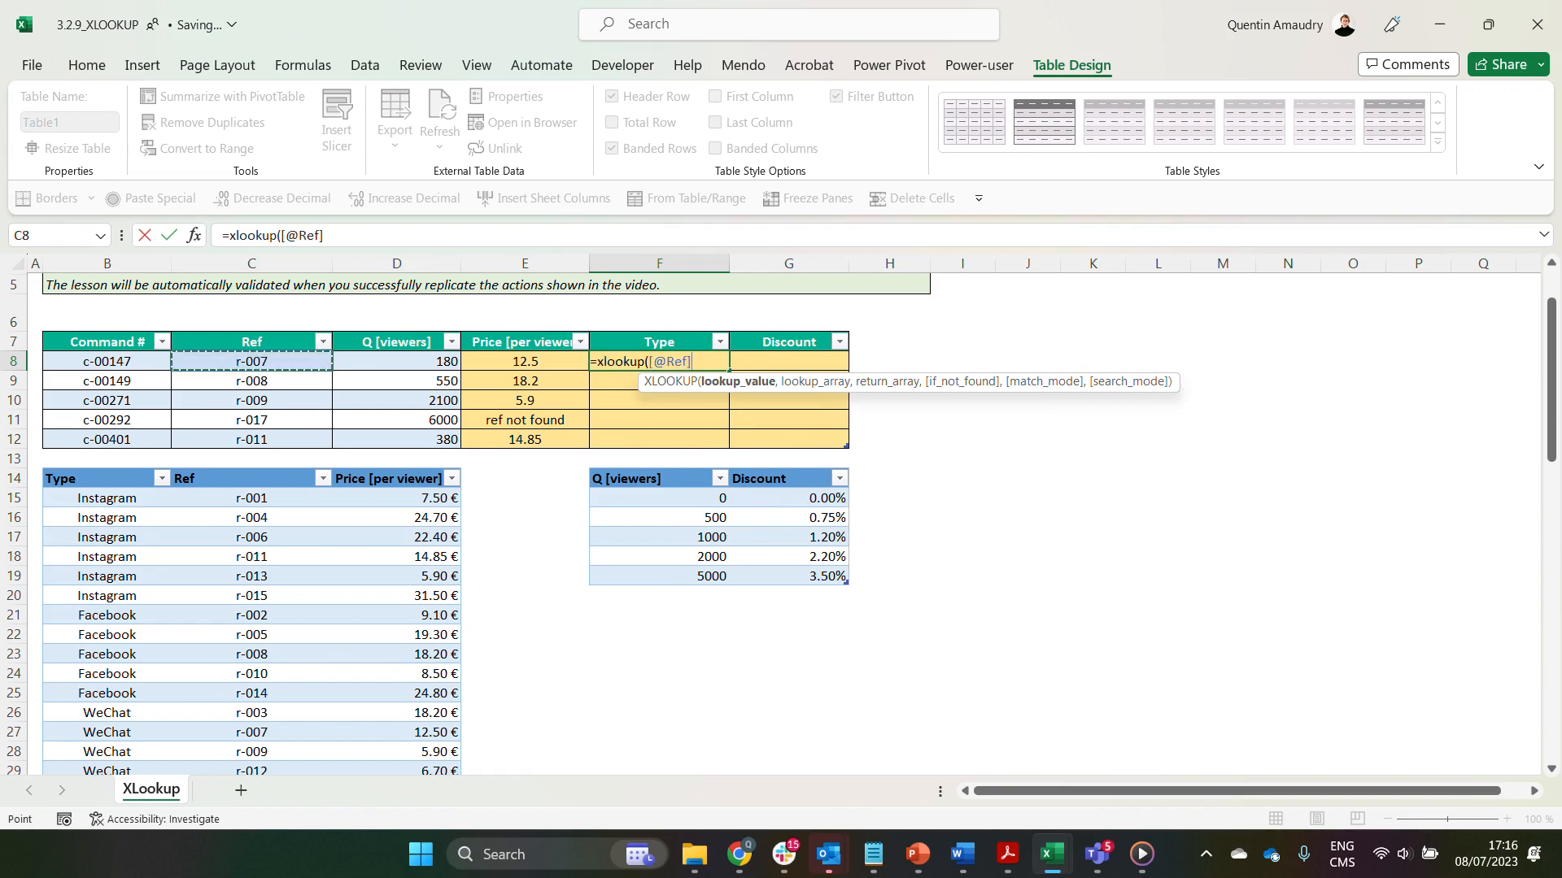
{"action": "type", "text": ","}
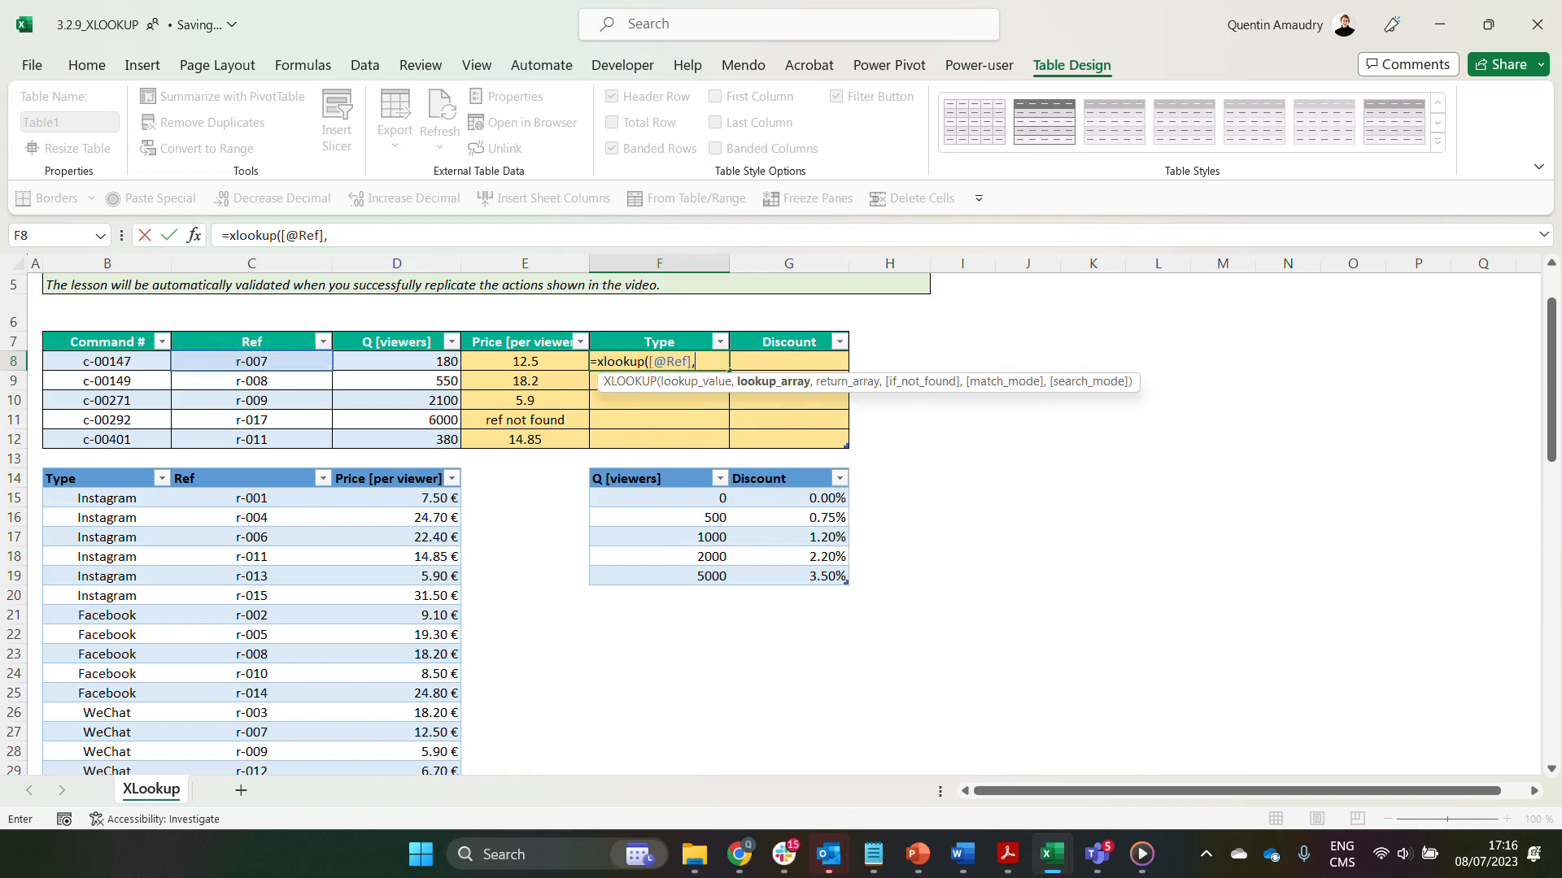
{"action": "left_click", "coordinate": [251, 497]}
{"action": "key", "text": "ctrl+shift+Down"}
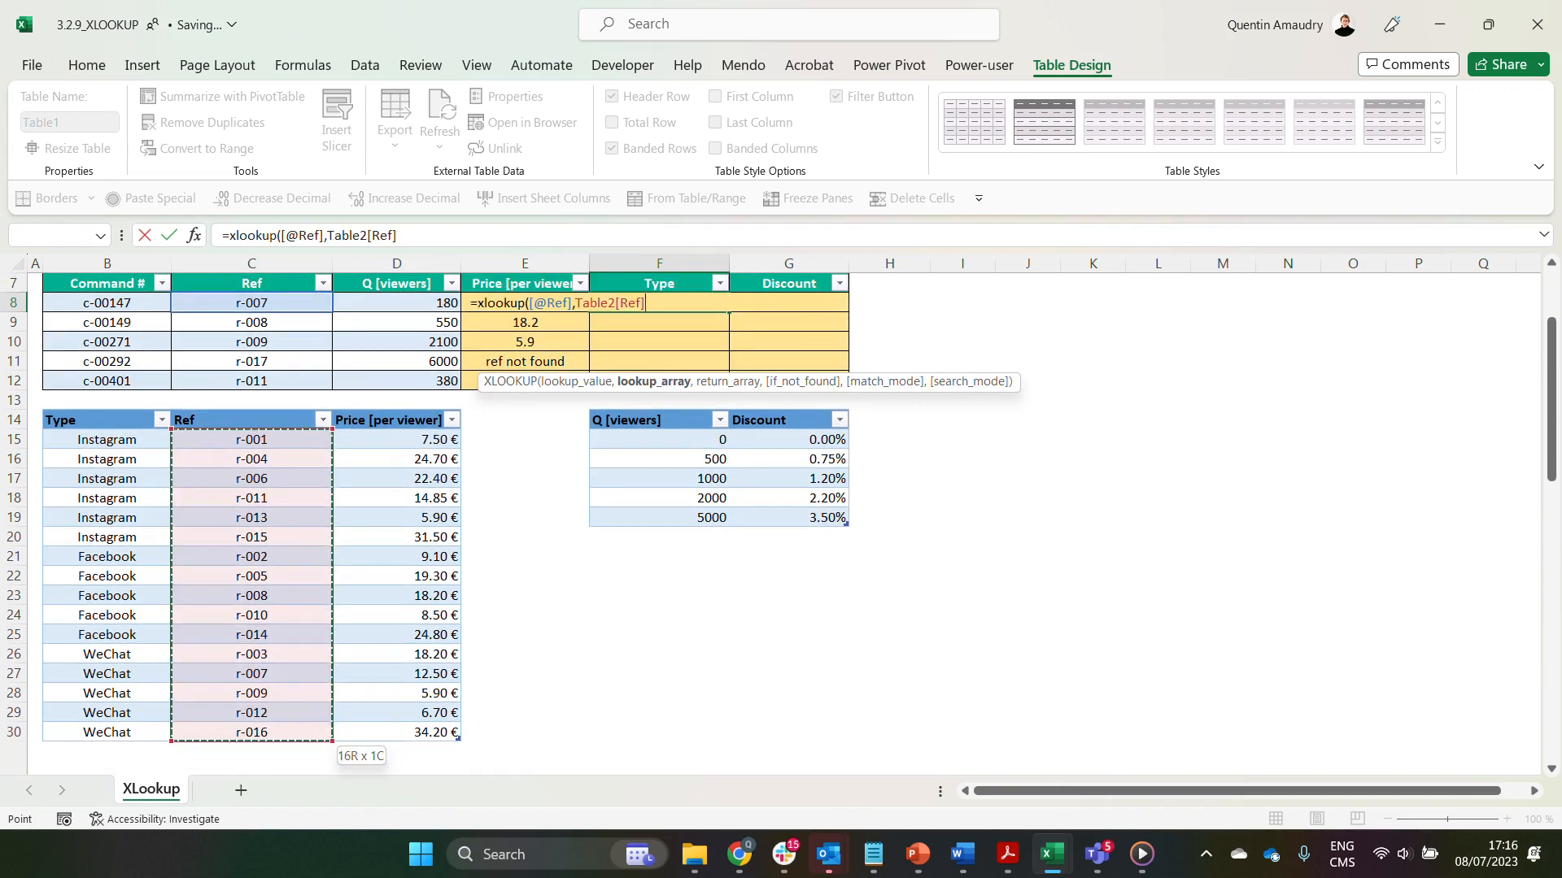
Complete the F8 XLOOKUP with Table2[Type] as the return array and "ref not found" as the if-not-found text
{"action": "type", "text": ","}
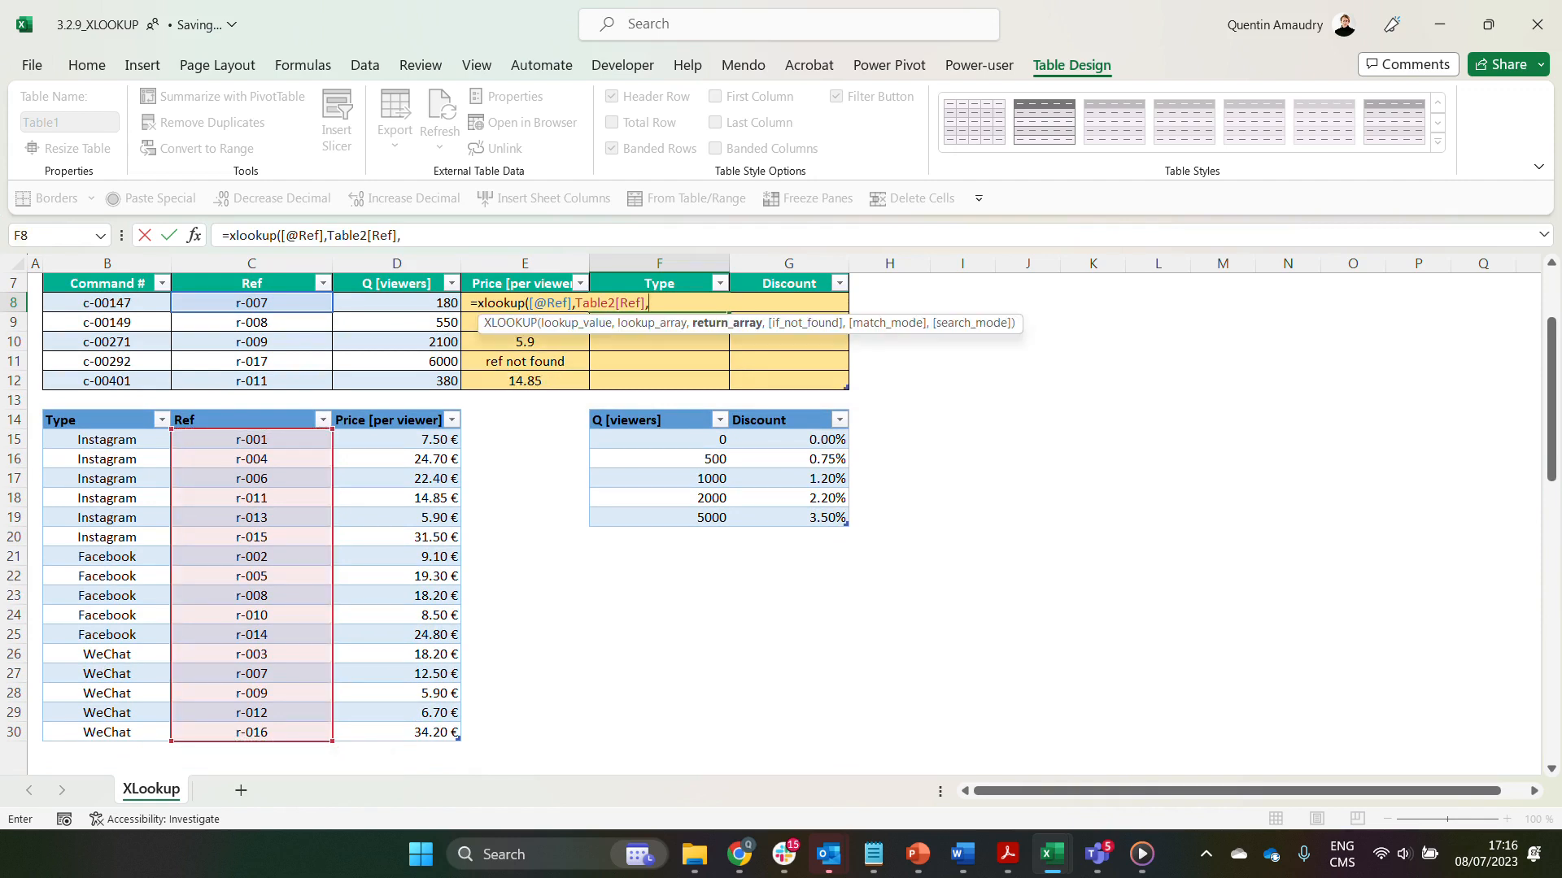
{"action": "left_click_drag", "start_coordinate": [106, 439], "coordinate": [106, 732]}
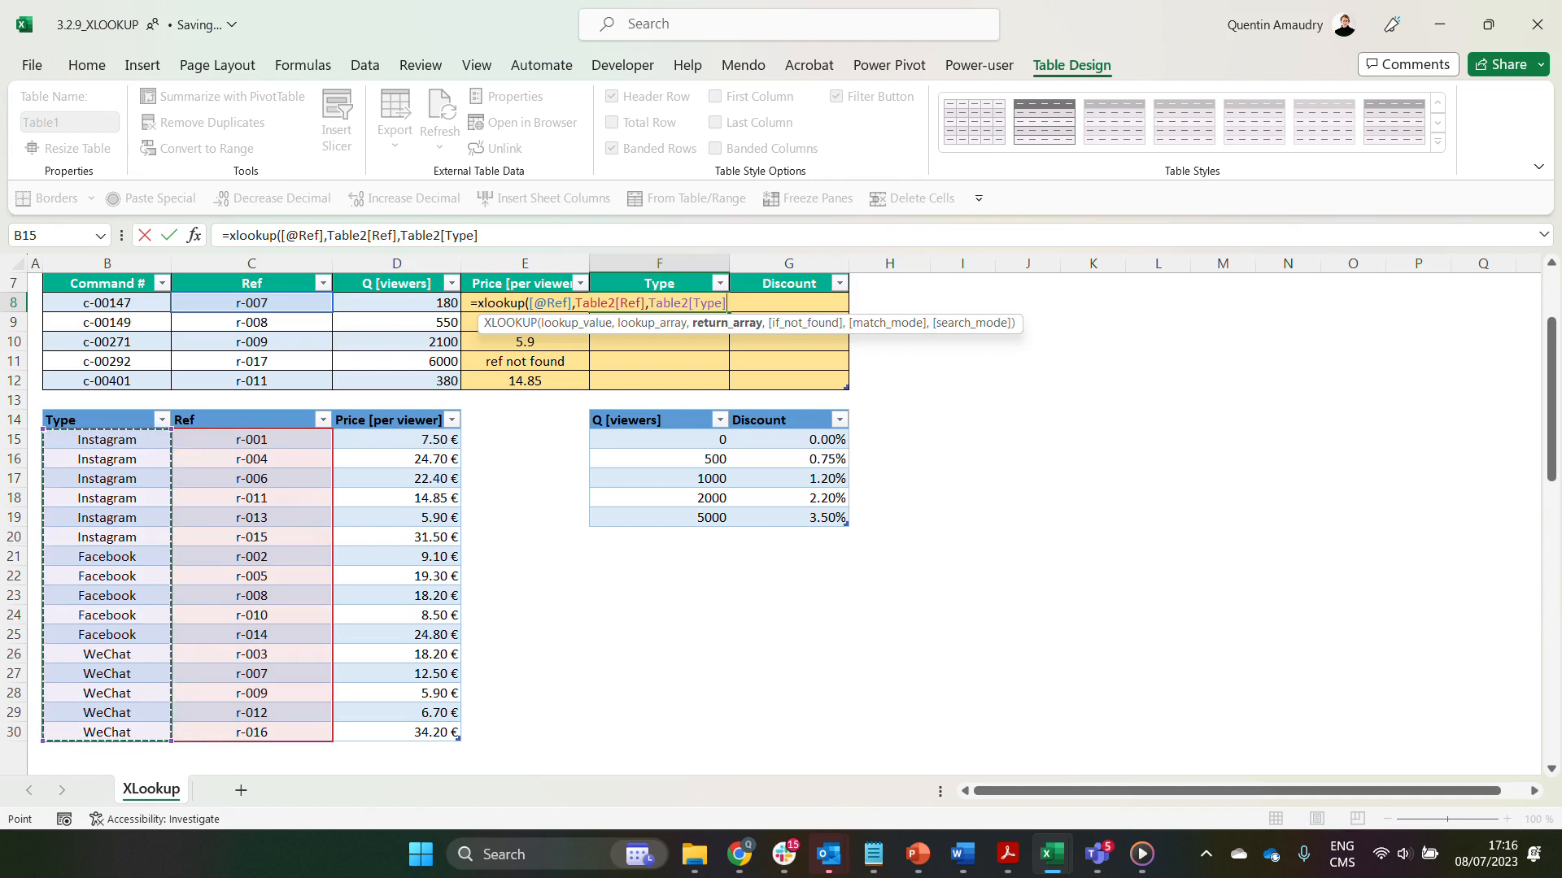
{"action": "type", "text": ","}
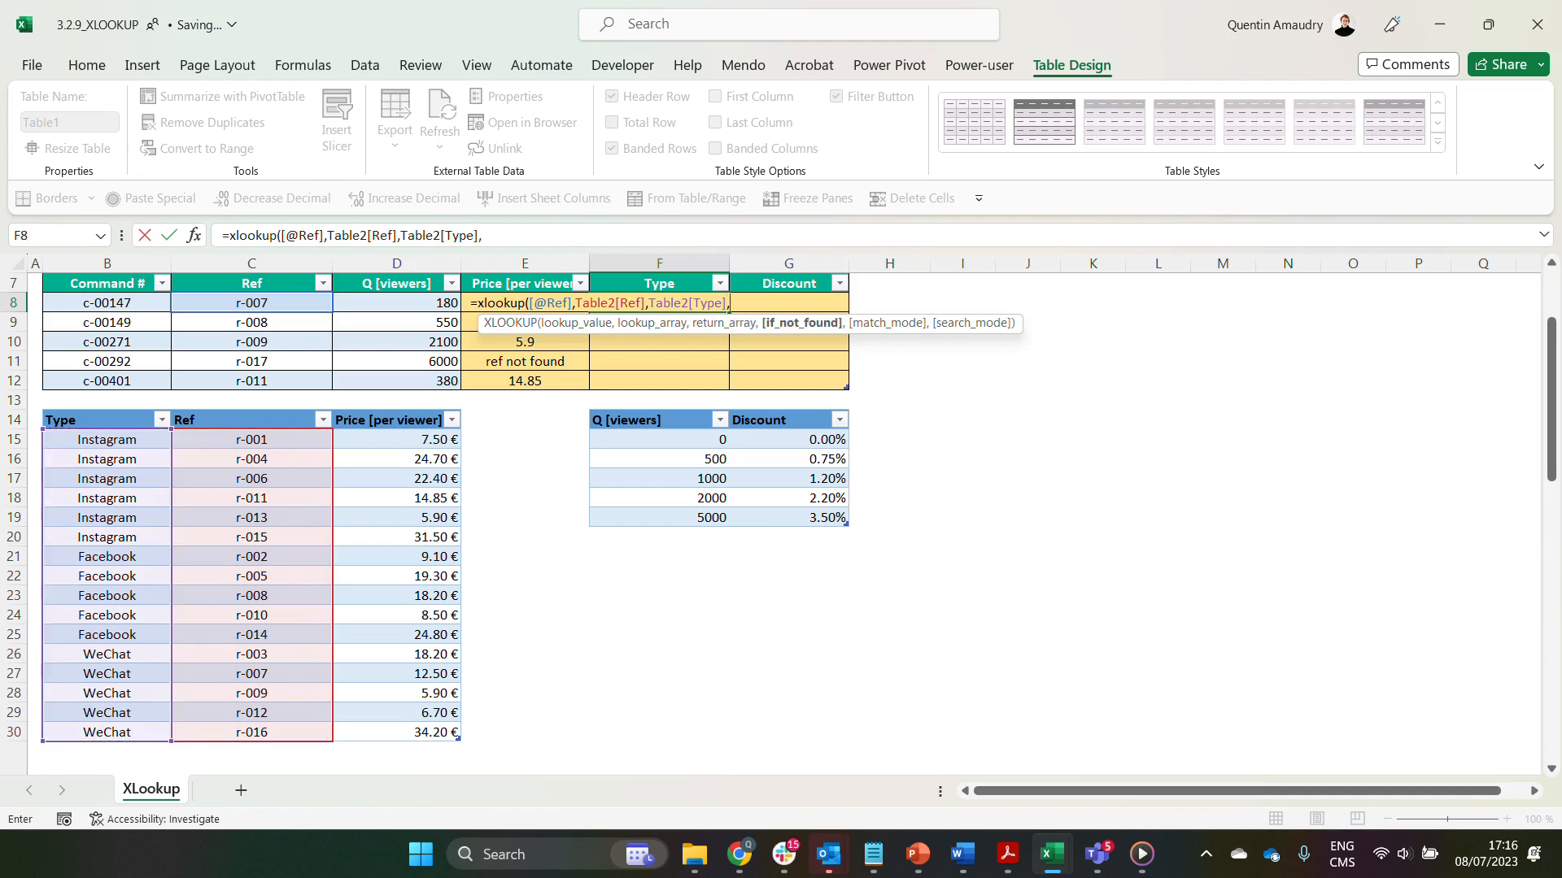
{"action": "type", "text": "\"ref not found"}
{"action": "key", "text": "Return"}
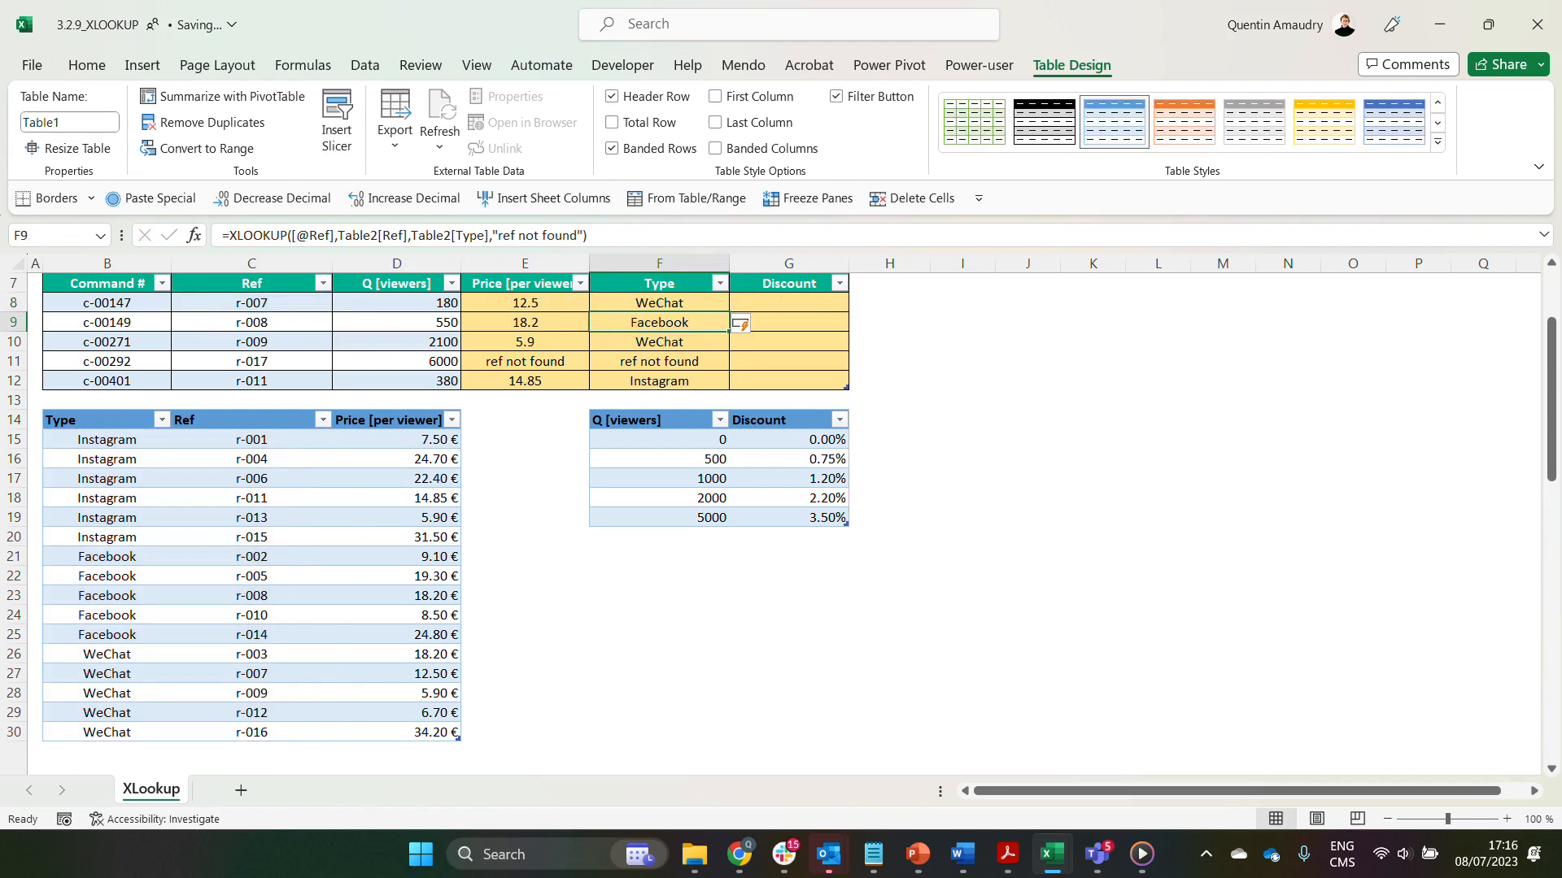
Insert a new column between the Type and Ref columns of the price table, shifting the Ref cells C14:C30 over
{"action": "scroll", "coordinate": [488, 488], "scroll_direction": "up", "scroll_amount": 2}
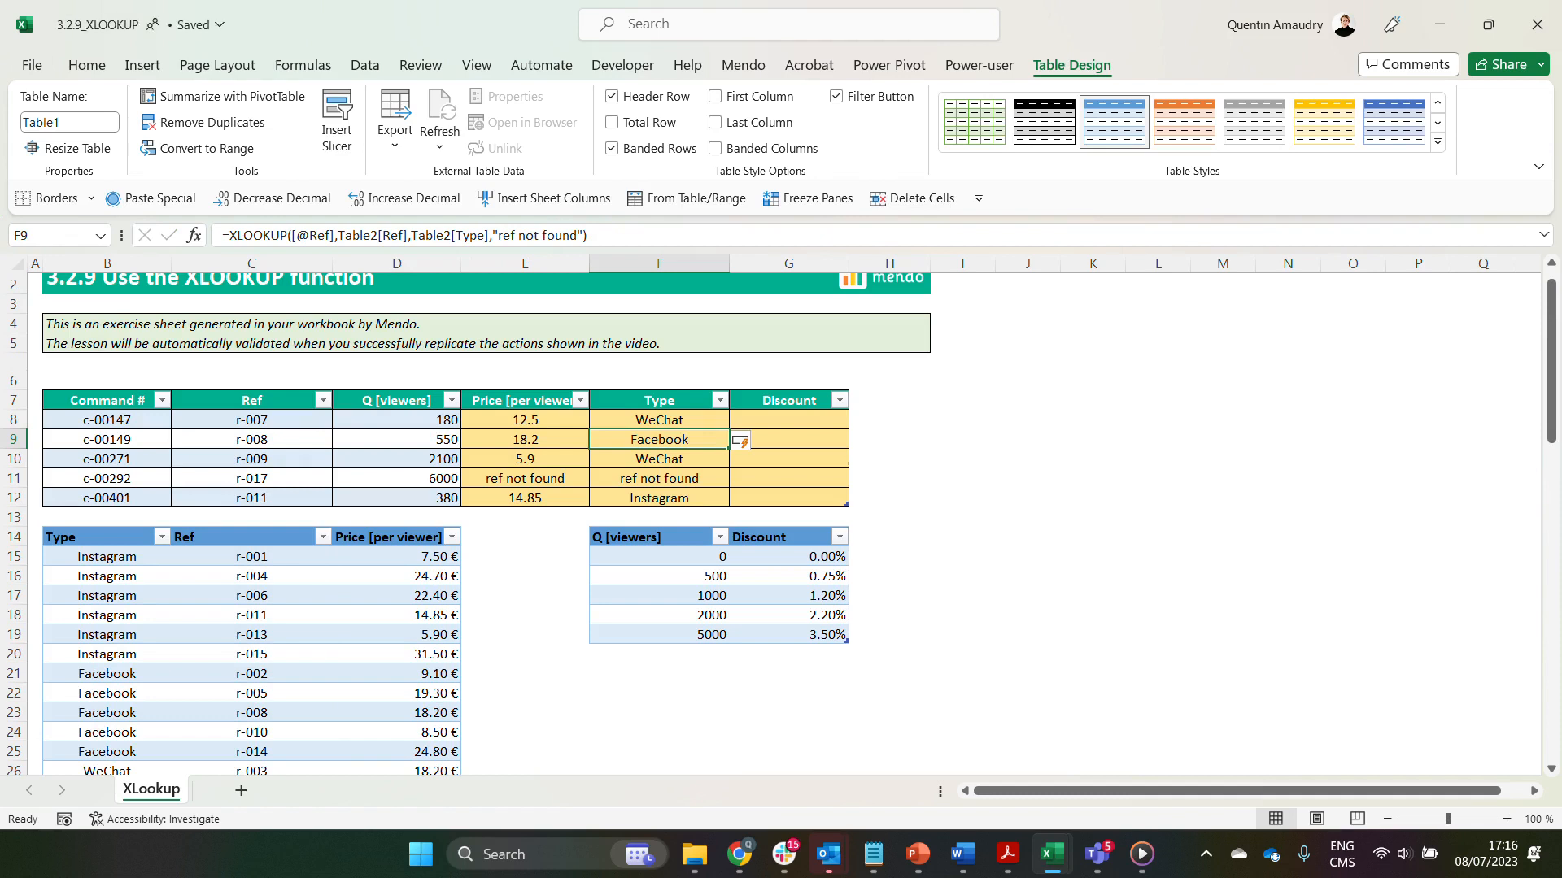
{"action": "left_click", "coordinate": [252, 538]}
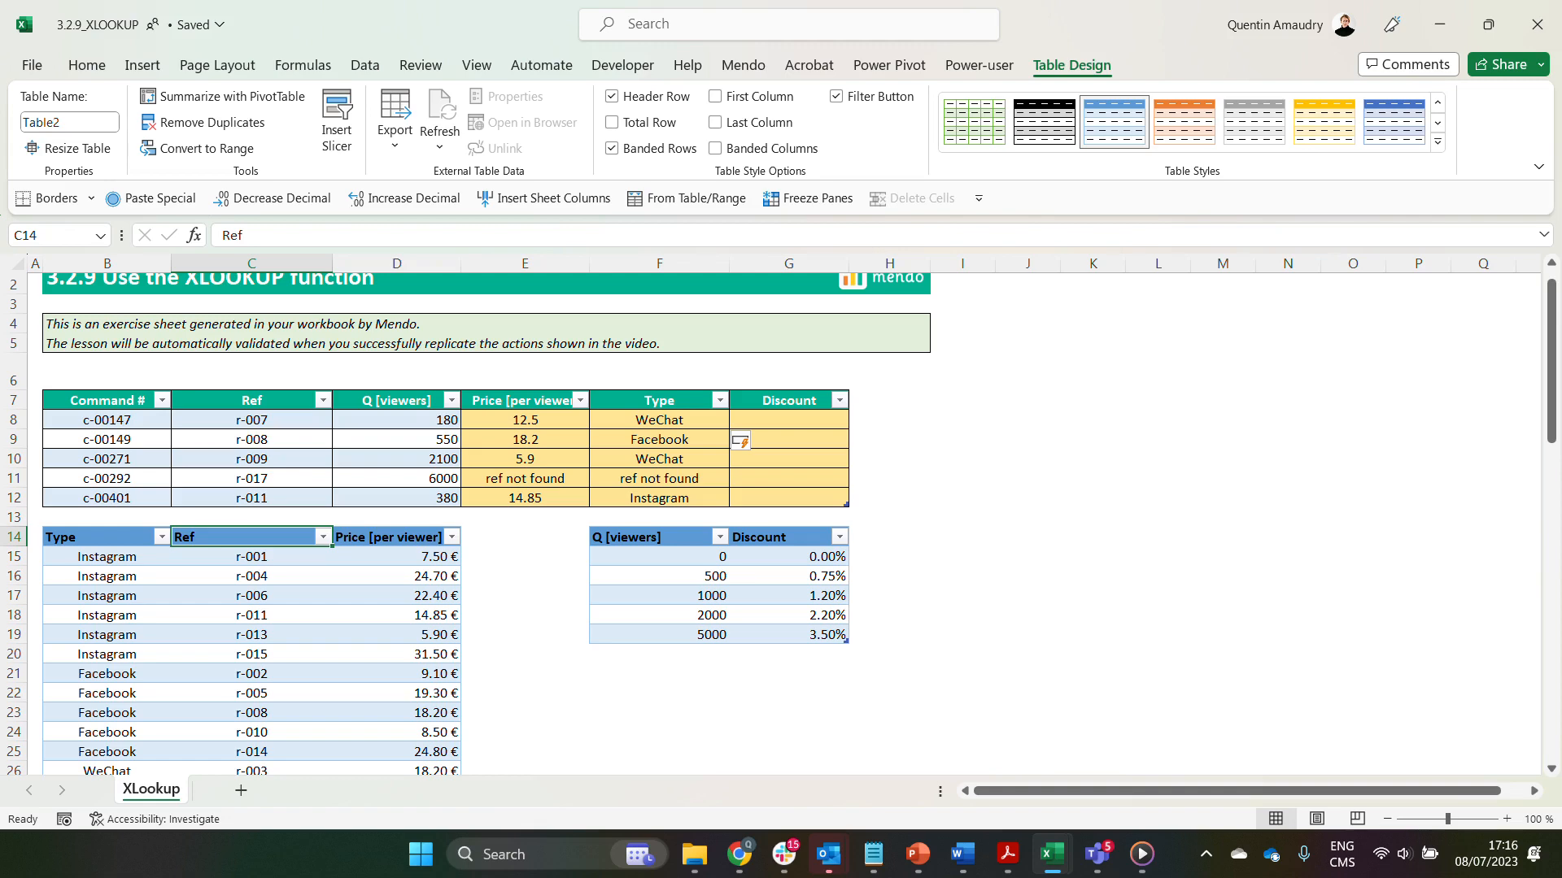
{"action": "scroll", "coordinate": [778, 523], "scroll_direction": "down", "scroll_amount": 1}
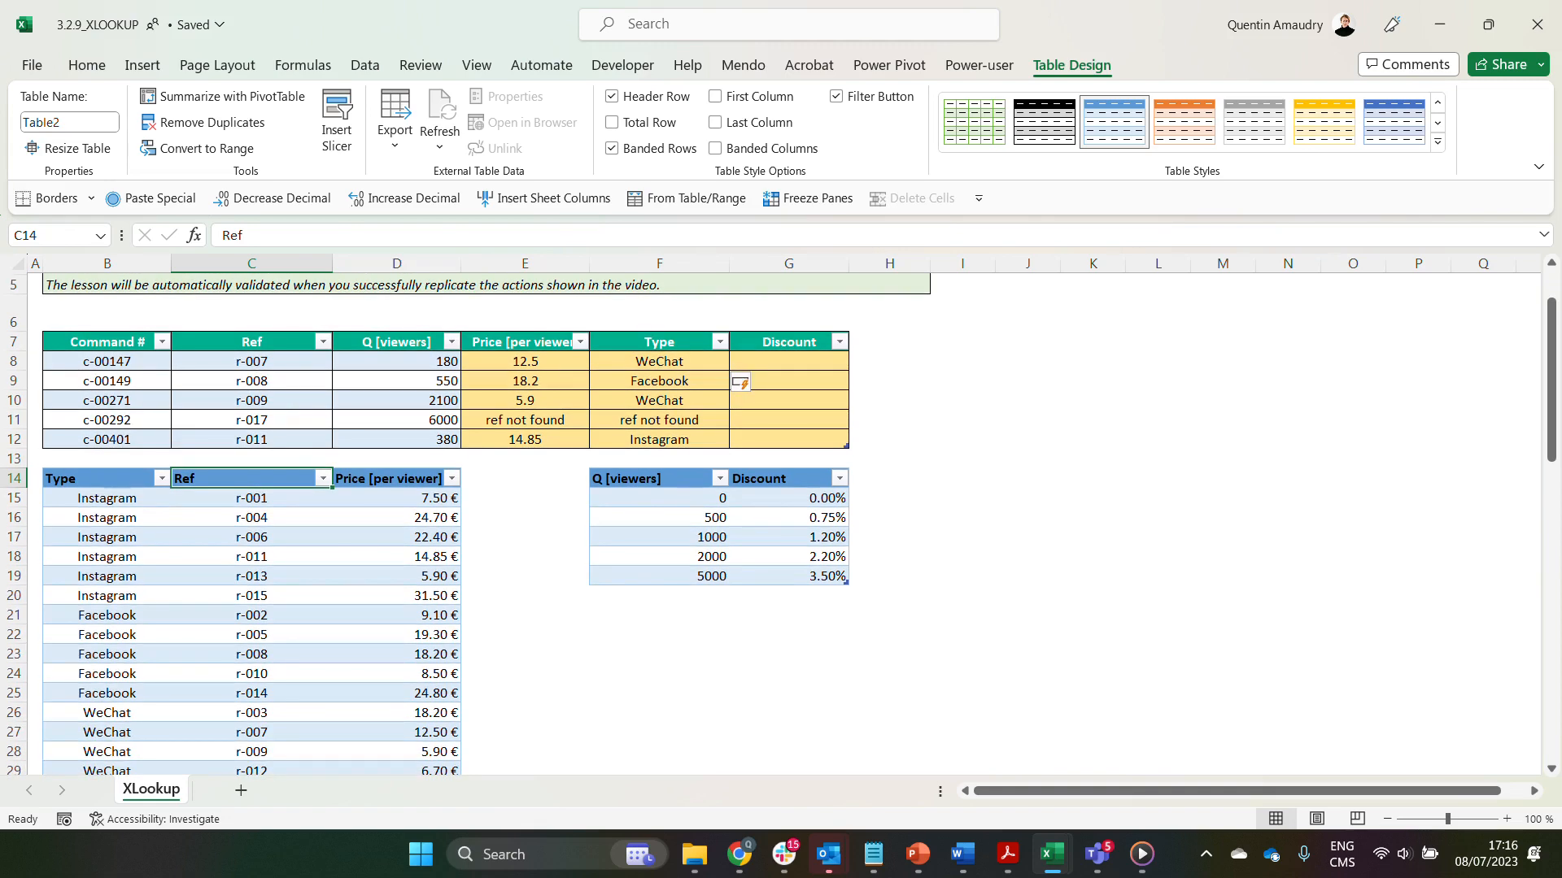
{"action": "scroll", "coordinate": [778, 525], "scroll_direction": "down", "scroll_amount": 1}
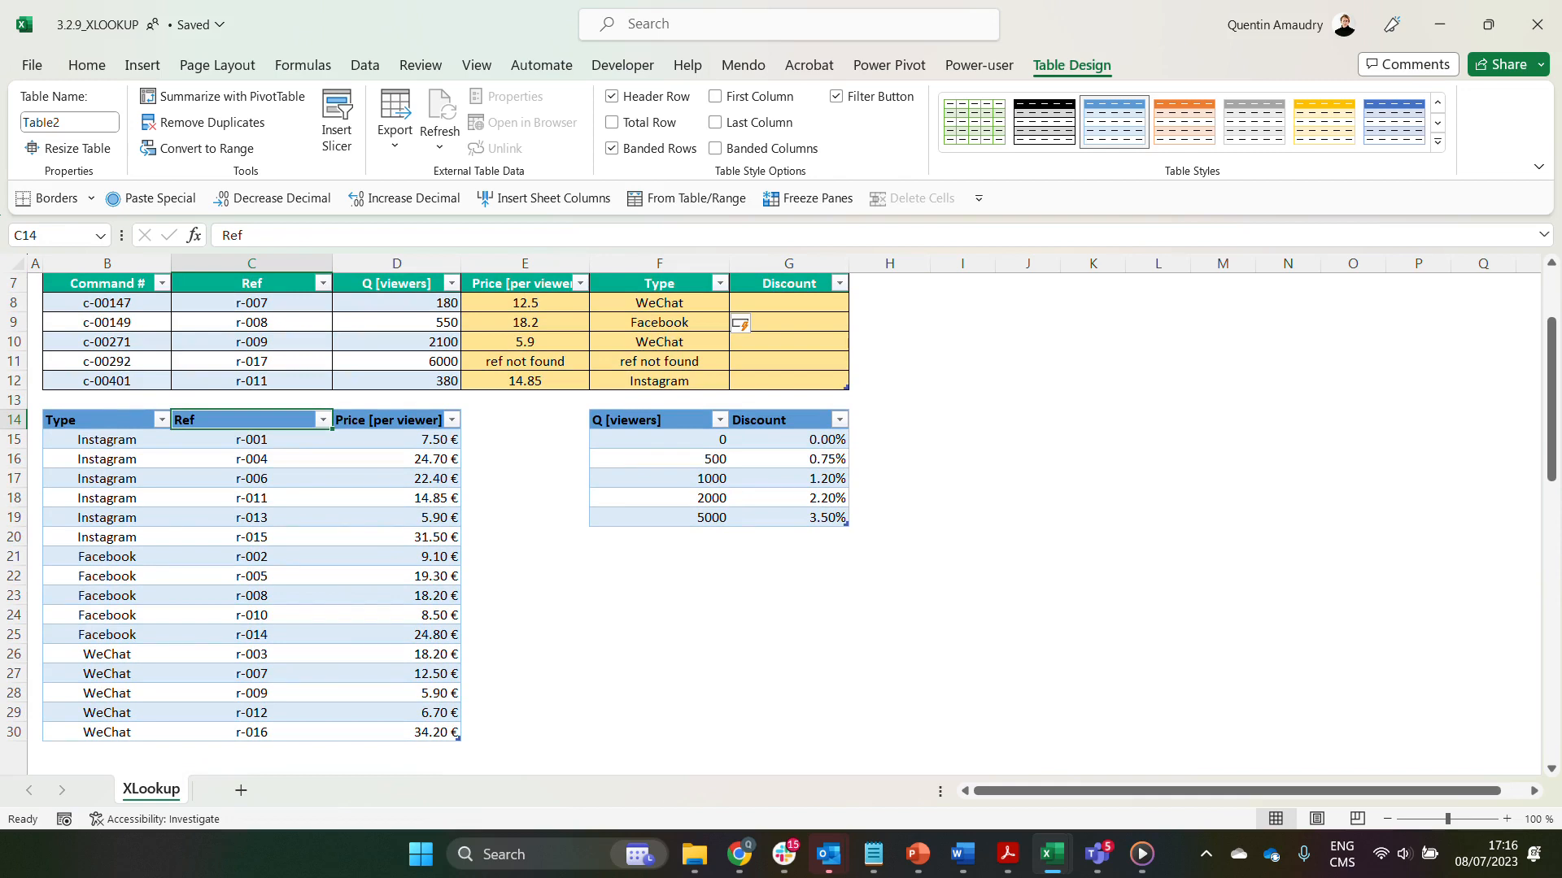
{"action": "key", "text": "ctrl+shift+Down"}
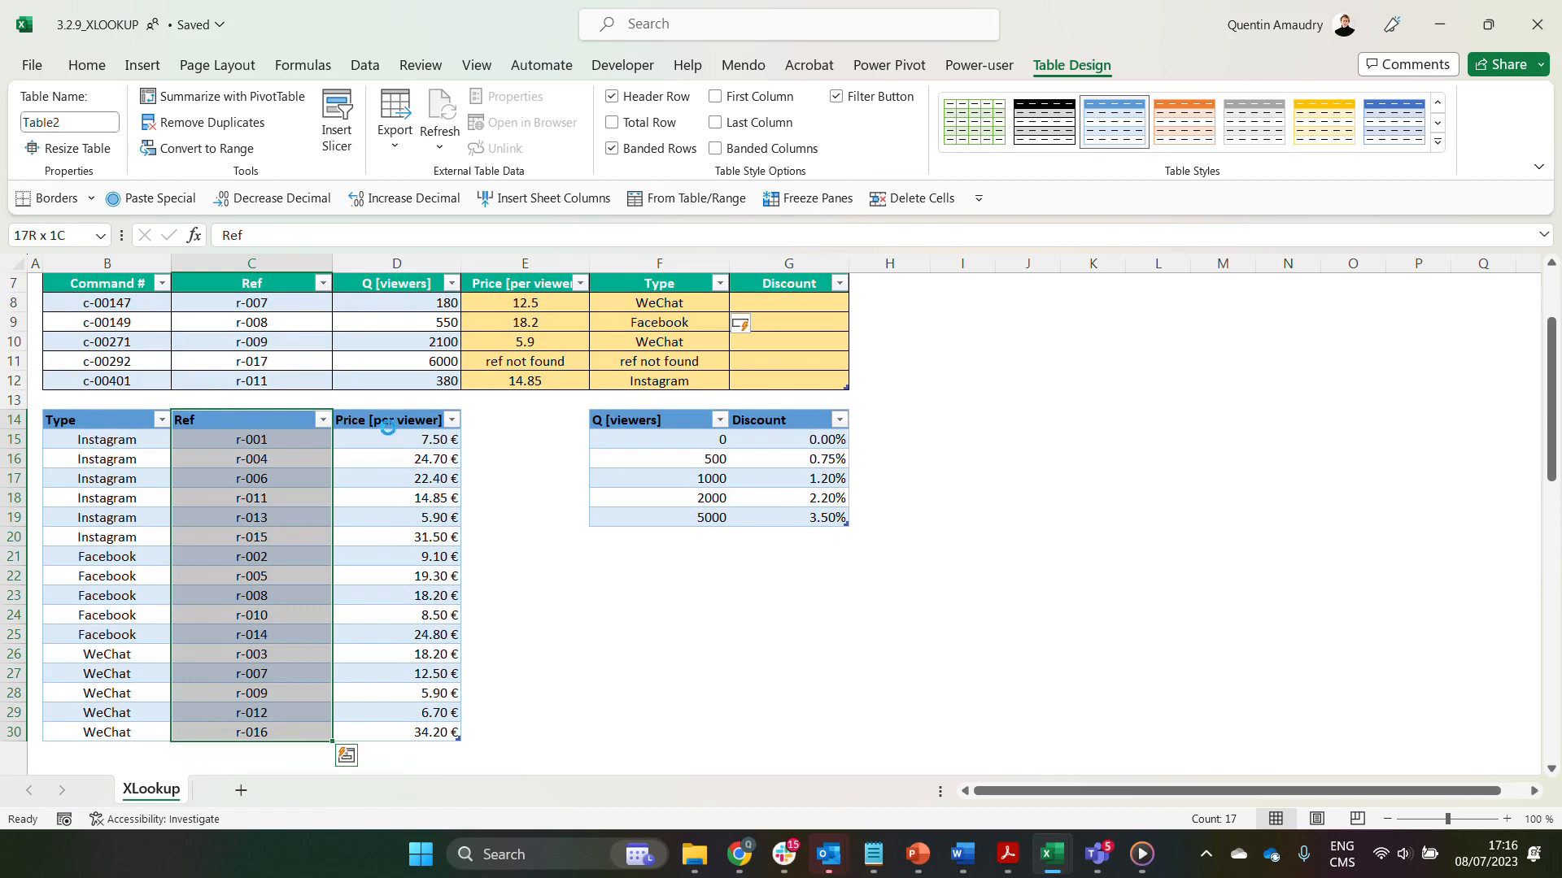
{"action": "key", "text": "ctrl+shift+equal"}
Rename the inserted column's header in C14 to "Dimension"
{"action": "key", "text": "Up"}
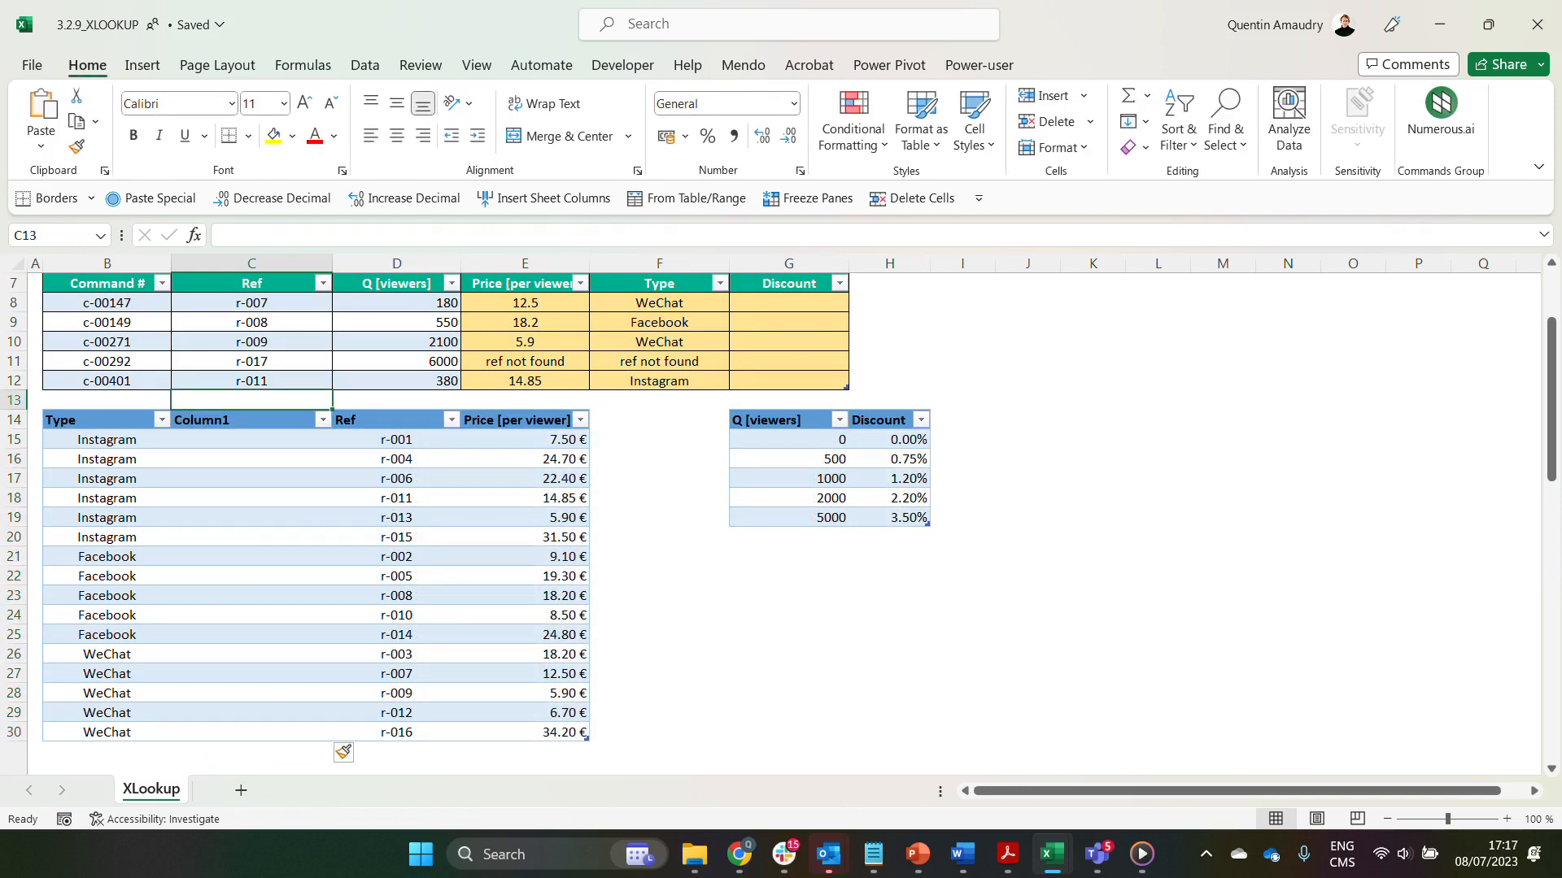
{"action": "key", "text": "Down"}
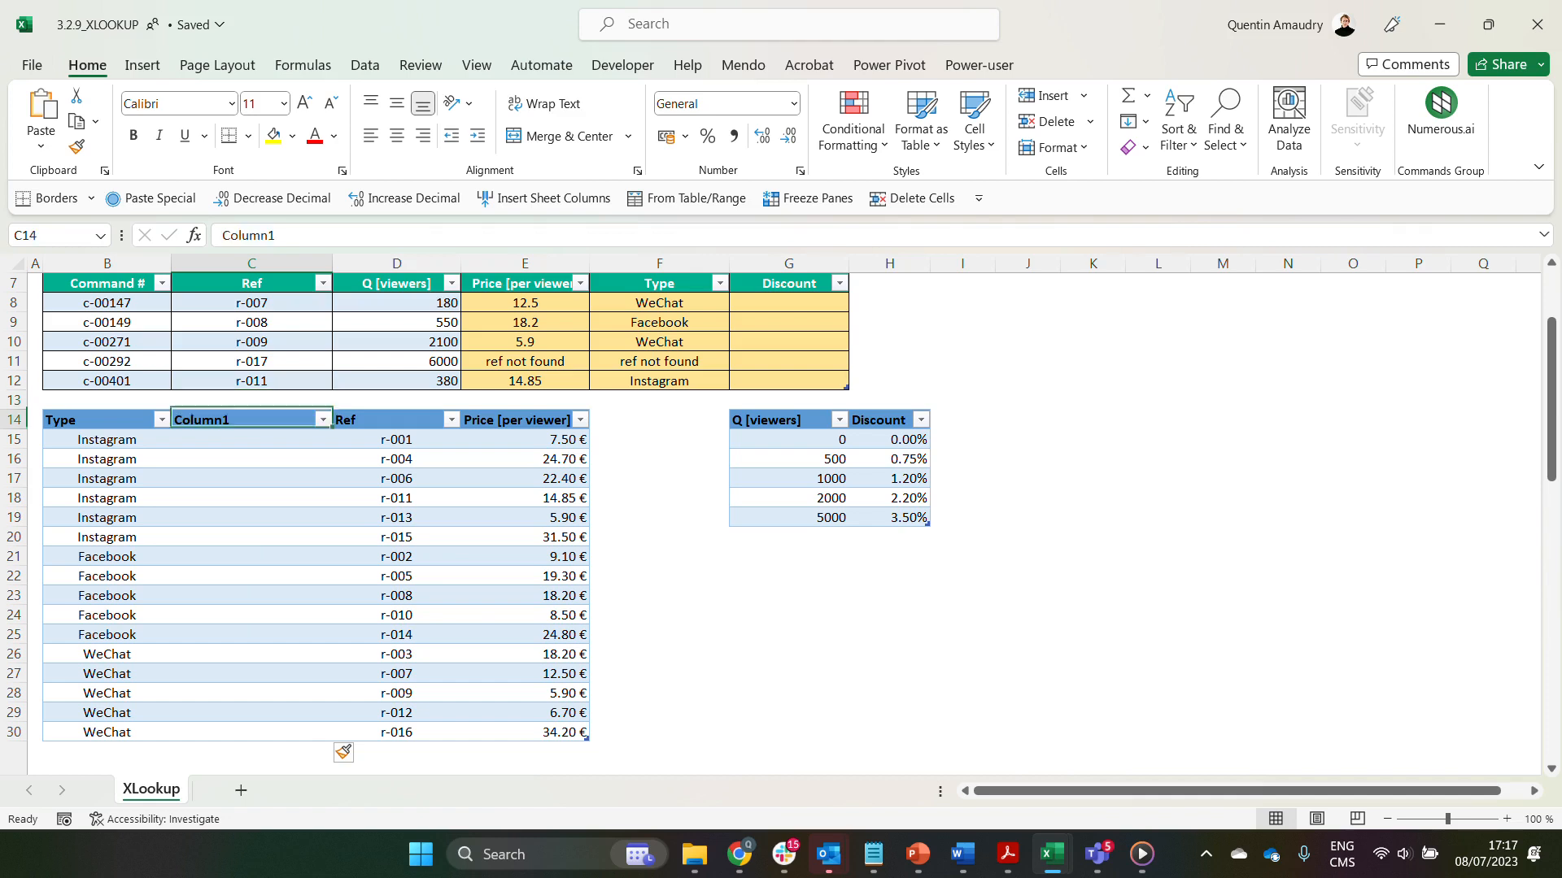
{"action": "type", "text": "Di"}
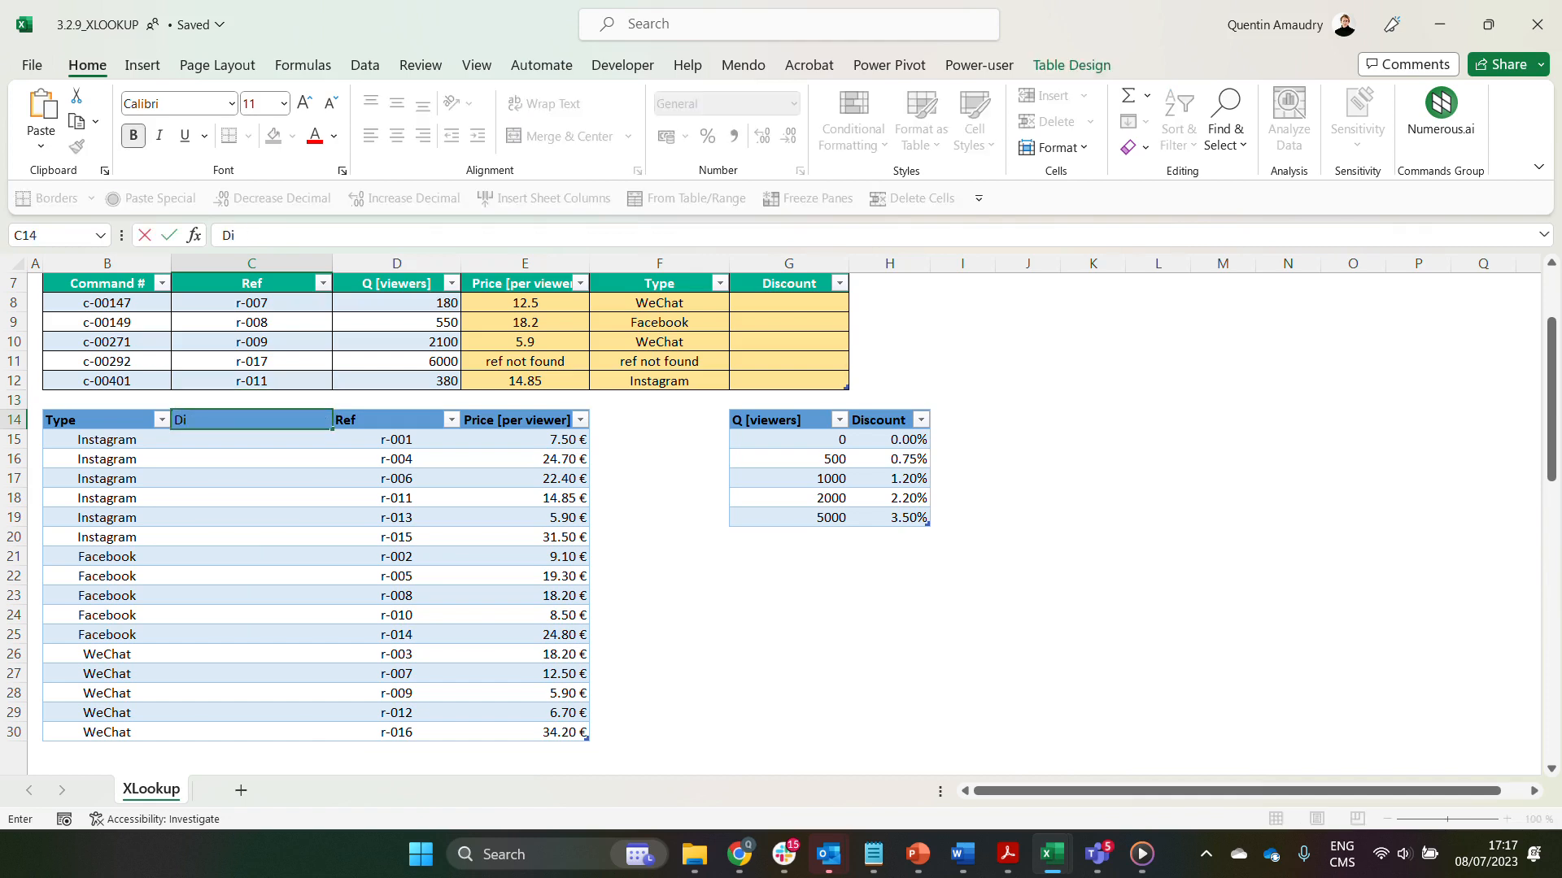
{"action": "type", "text": "mension"}
{"action": "key", "text": "Return"}
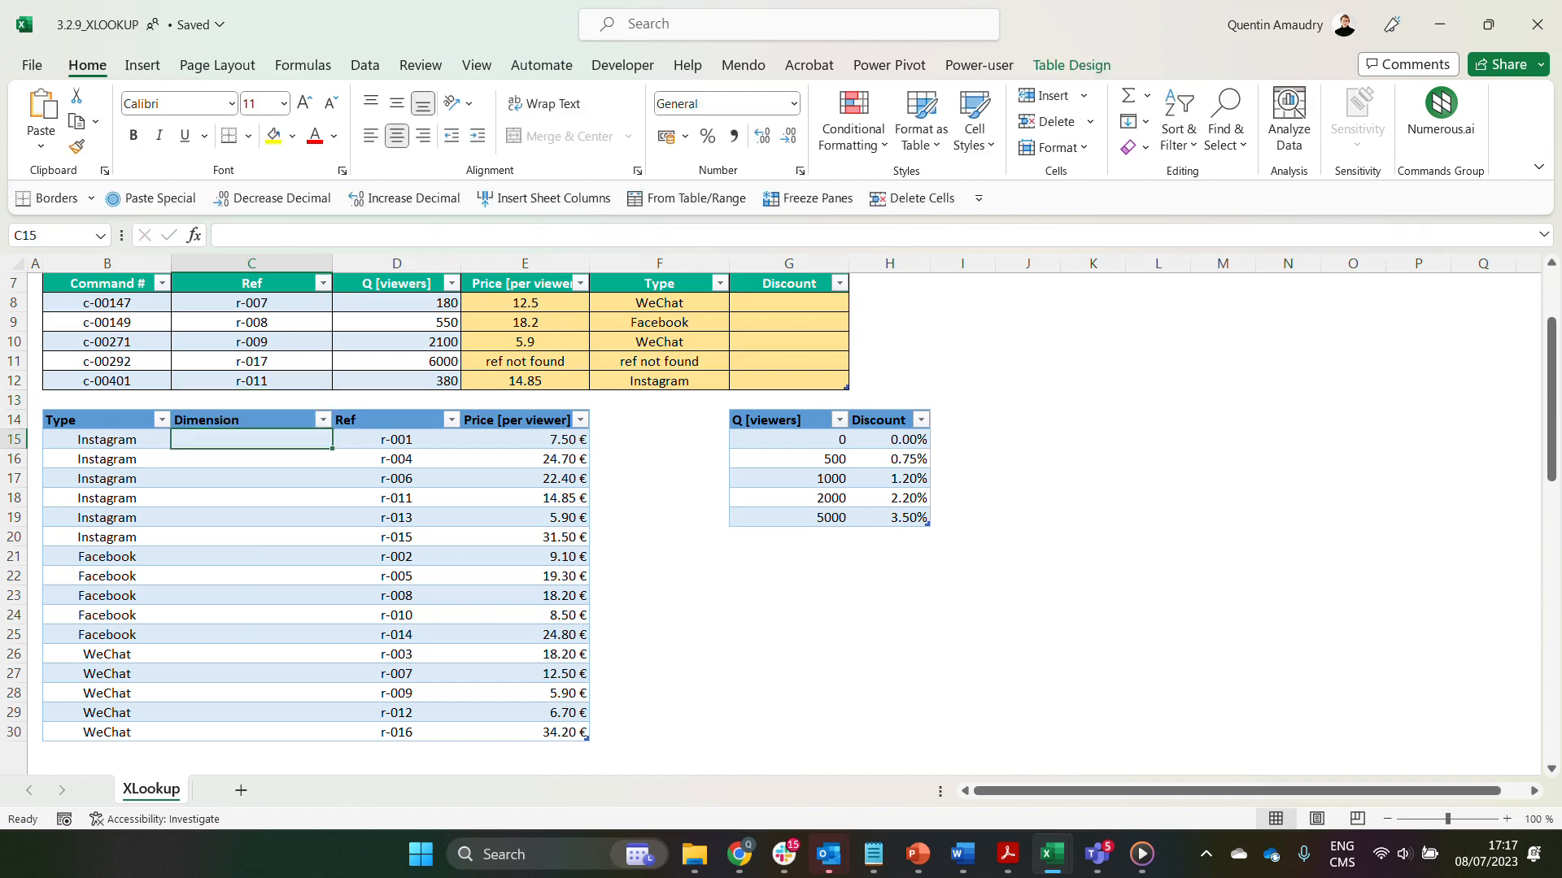
Start an XLOOKUP formula in G8 with the row's Q [viewers] as lookup value and Table3's Q [viewers] column as lookup array
{"action": "scroll", "coordinate": [488, 521], "scroll_direction": "up", "scroll_amount": 1}
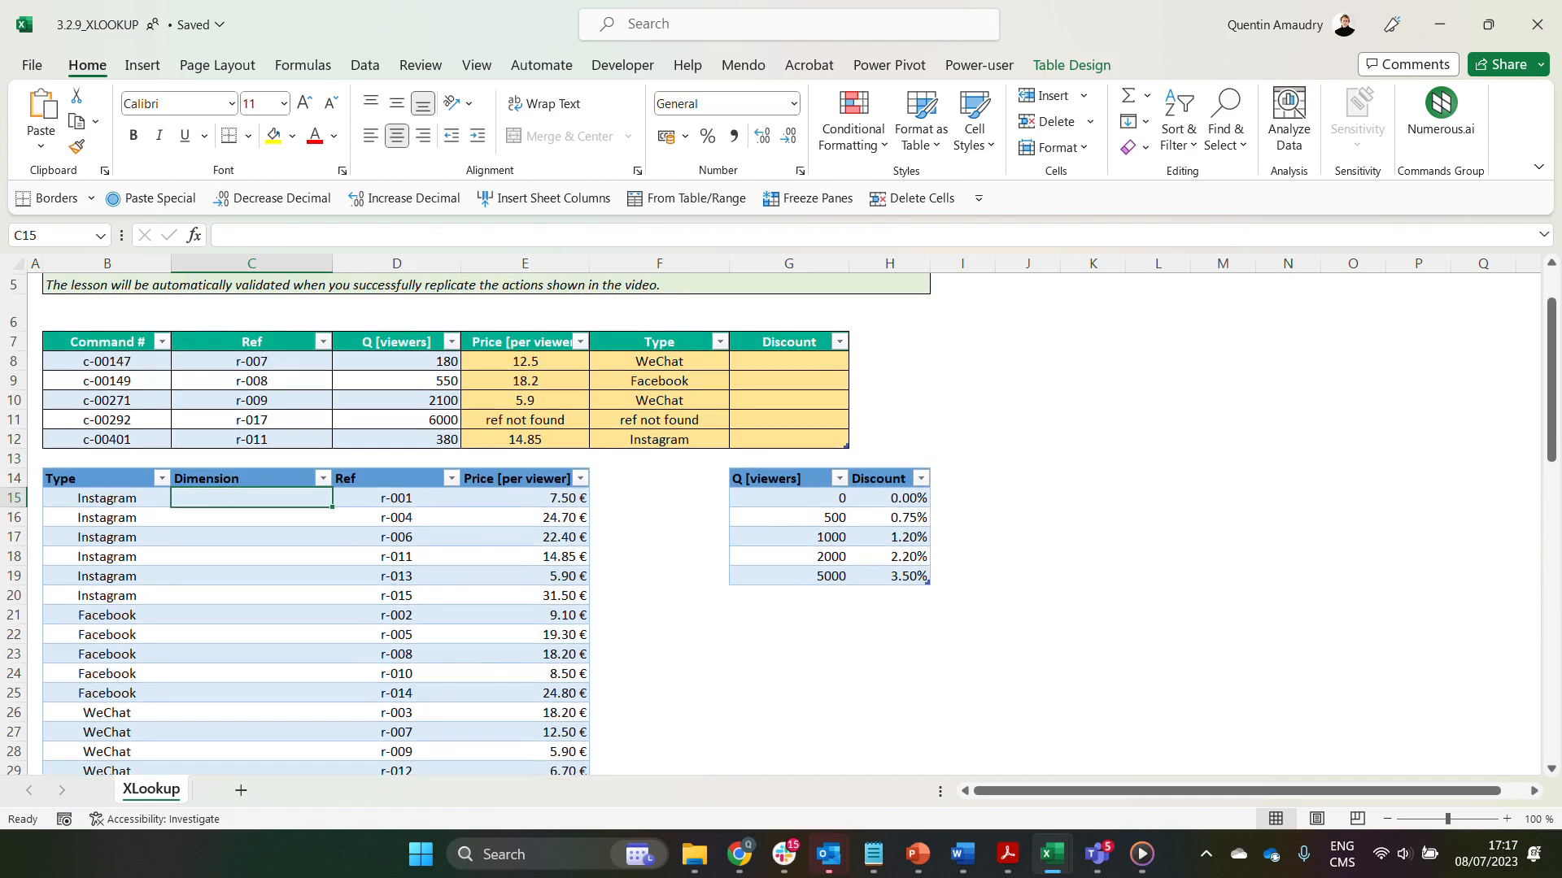
{"action": "left_click", "coordinate": [788, 362]}
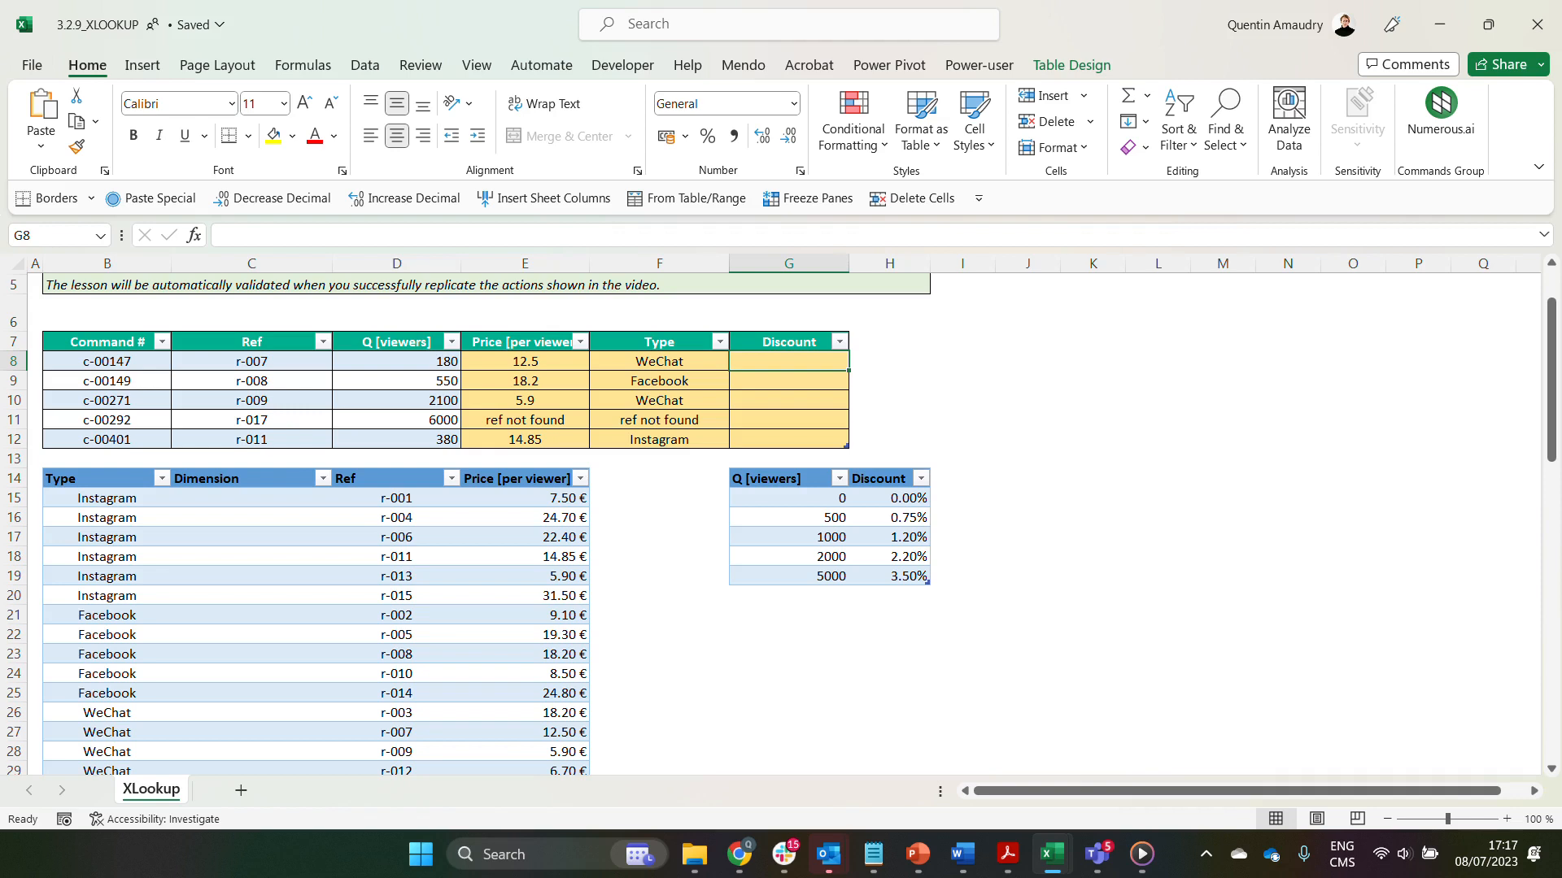
{"action": "type", "text": "=xlookup("}
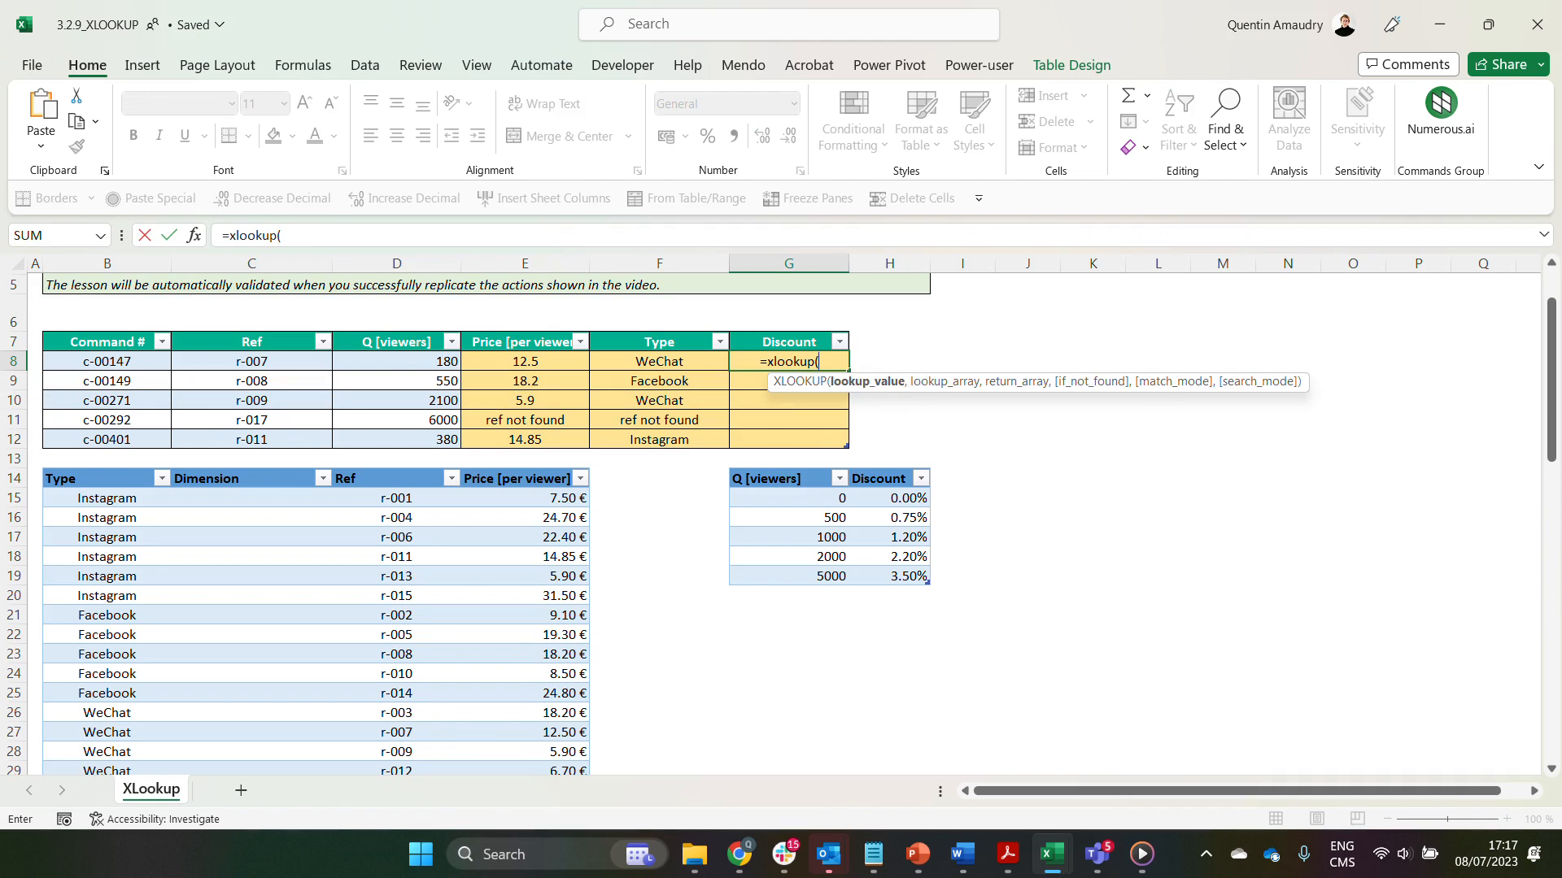
{"action": "left_click", "coordinate": [396, 361]}
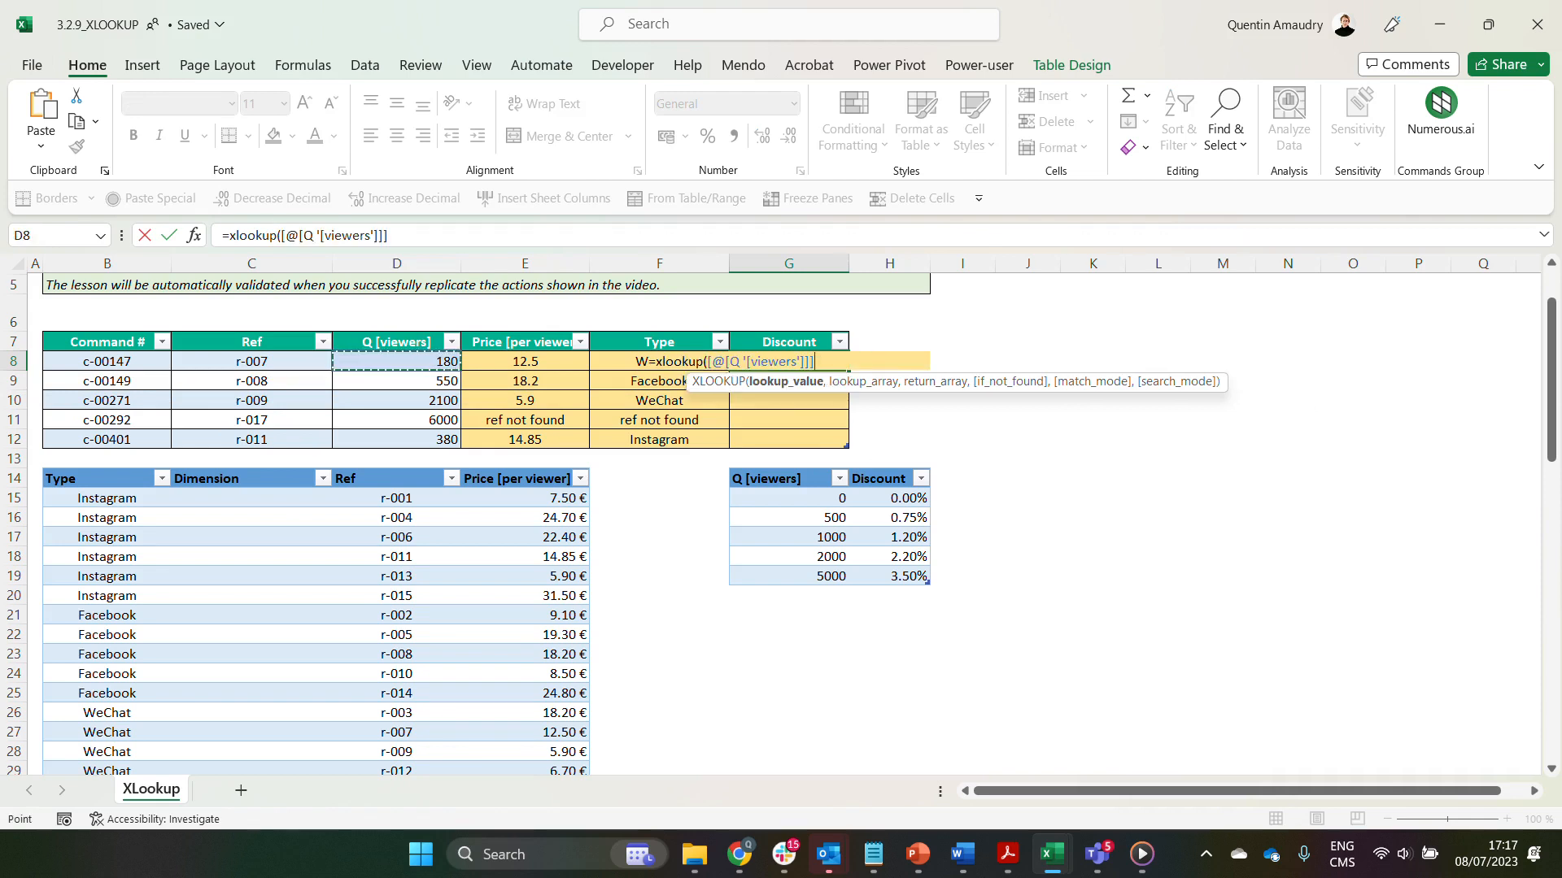
{"action": "type", "text": ","}
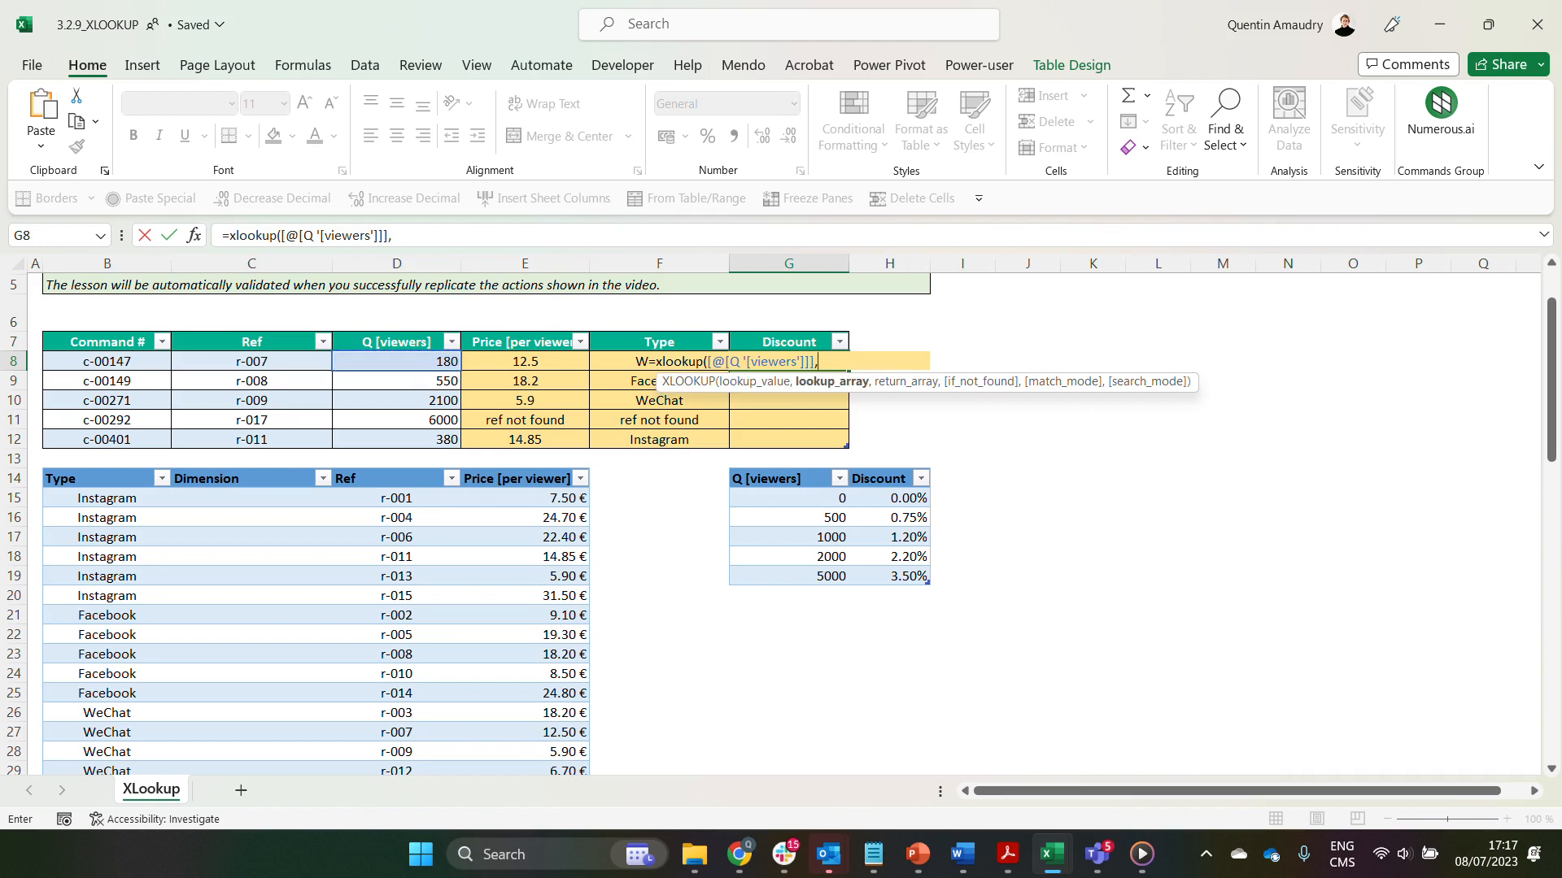
{"action": "left_click_drag", "start_coordinate": [789, 498], "coordinate": [789, 576]}
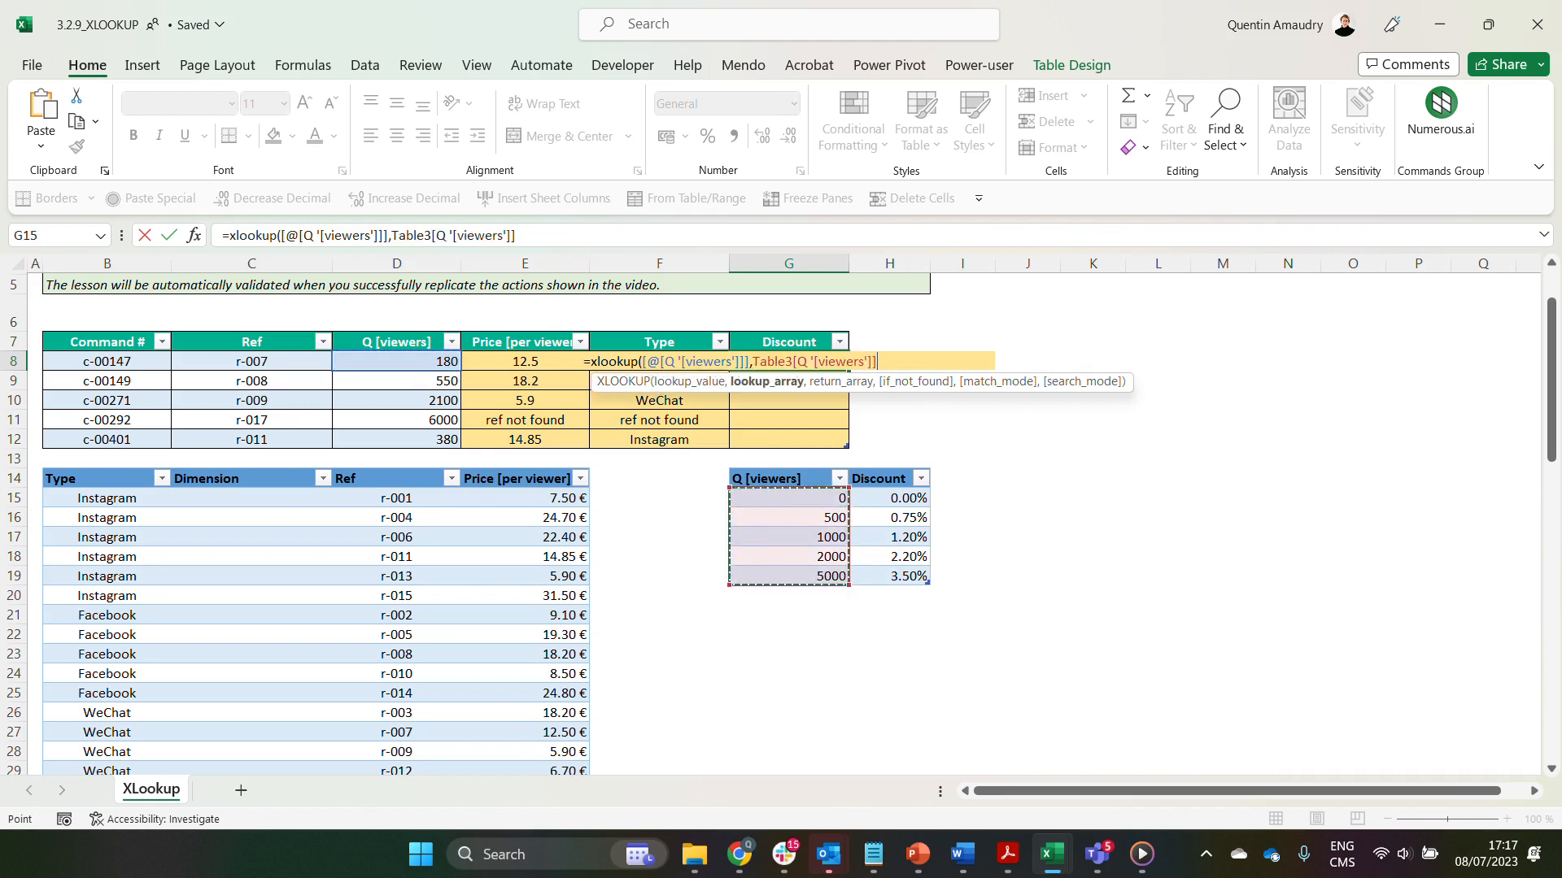
{"action": "type", "text": ","}
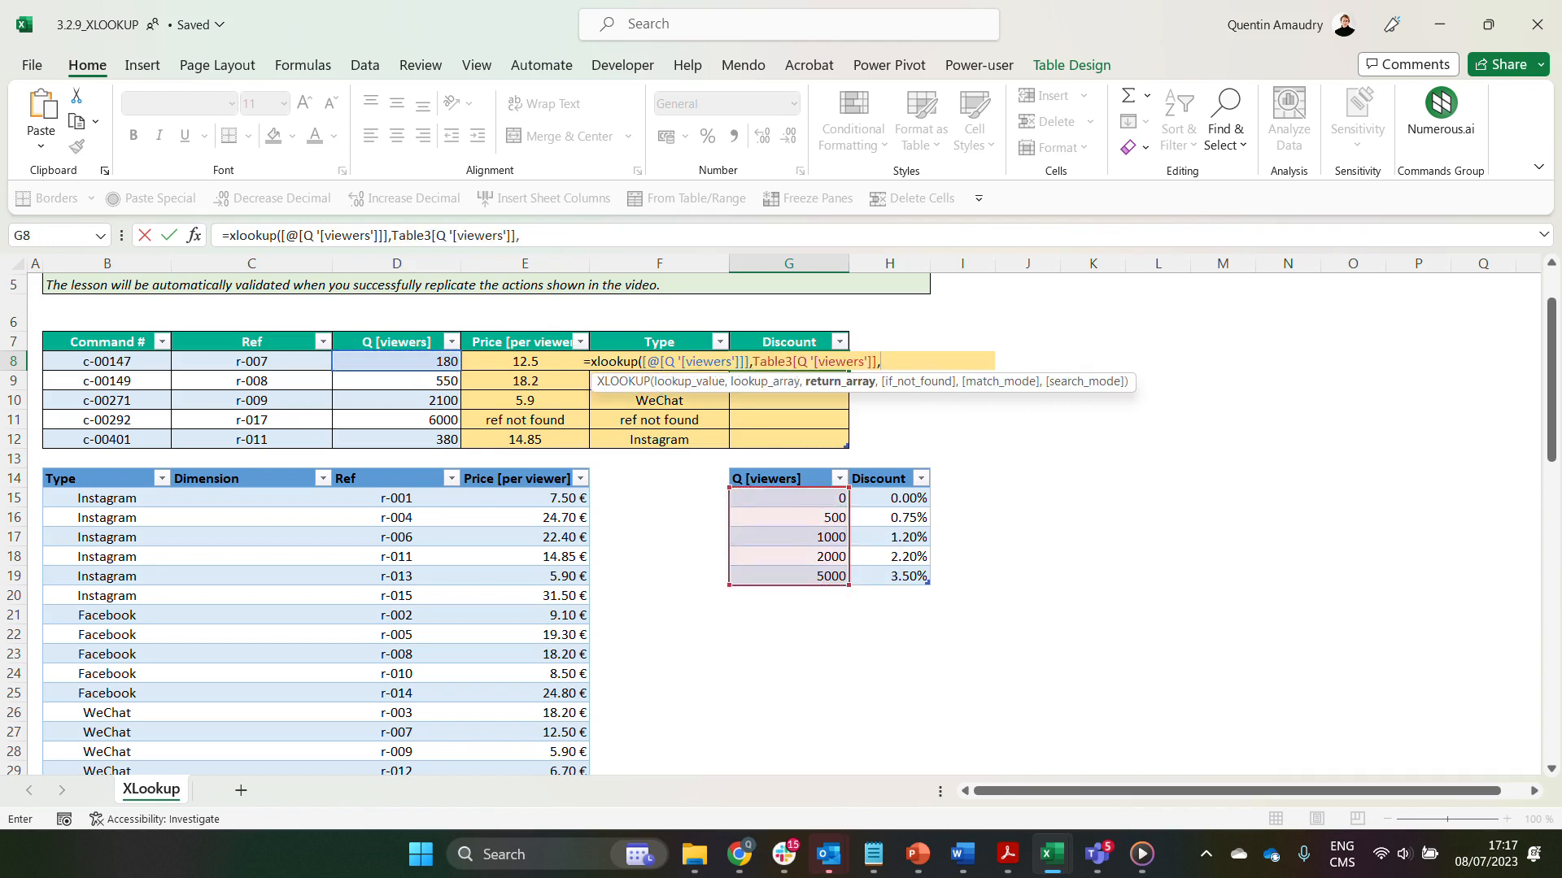
Complete the G8 XLOOKUP with Table3[Discount] as return array, an empty if-not-found argument and match mode -1
{"action": "left_click_drag", "start_coordinate": [891, 498], "coordinate": [902, 575]}
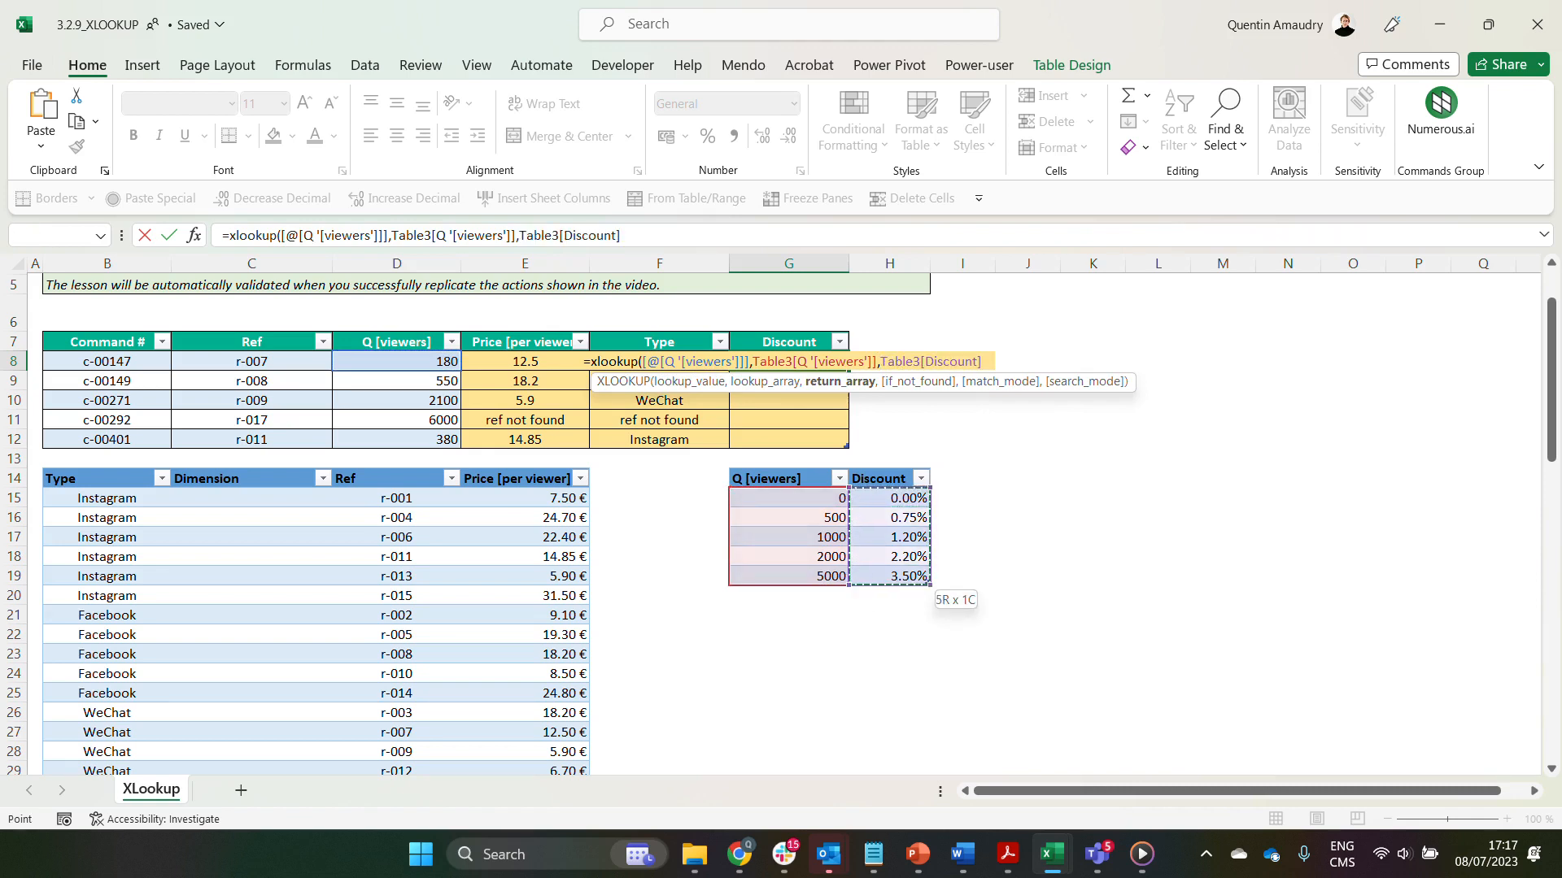
{"action": "type", "text": ","}
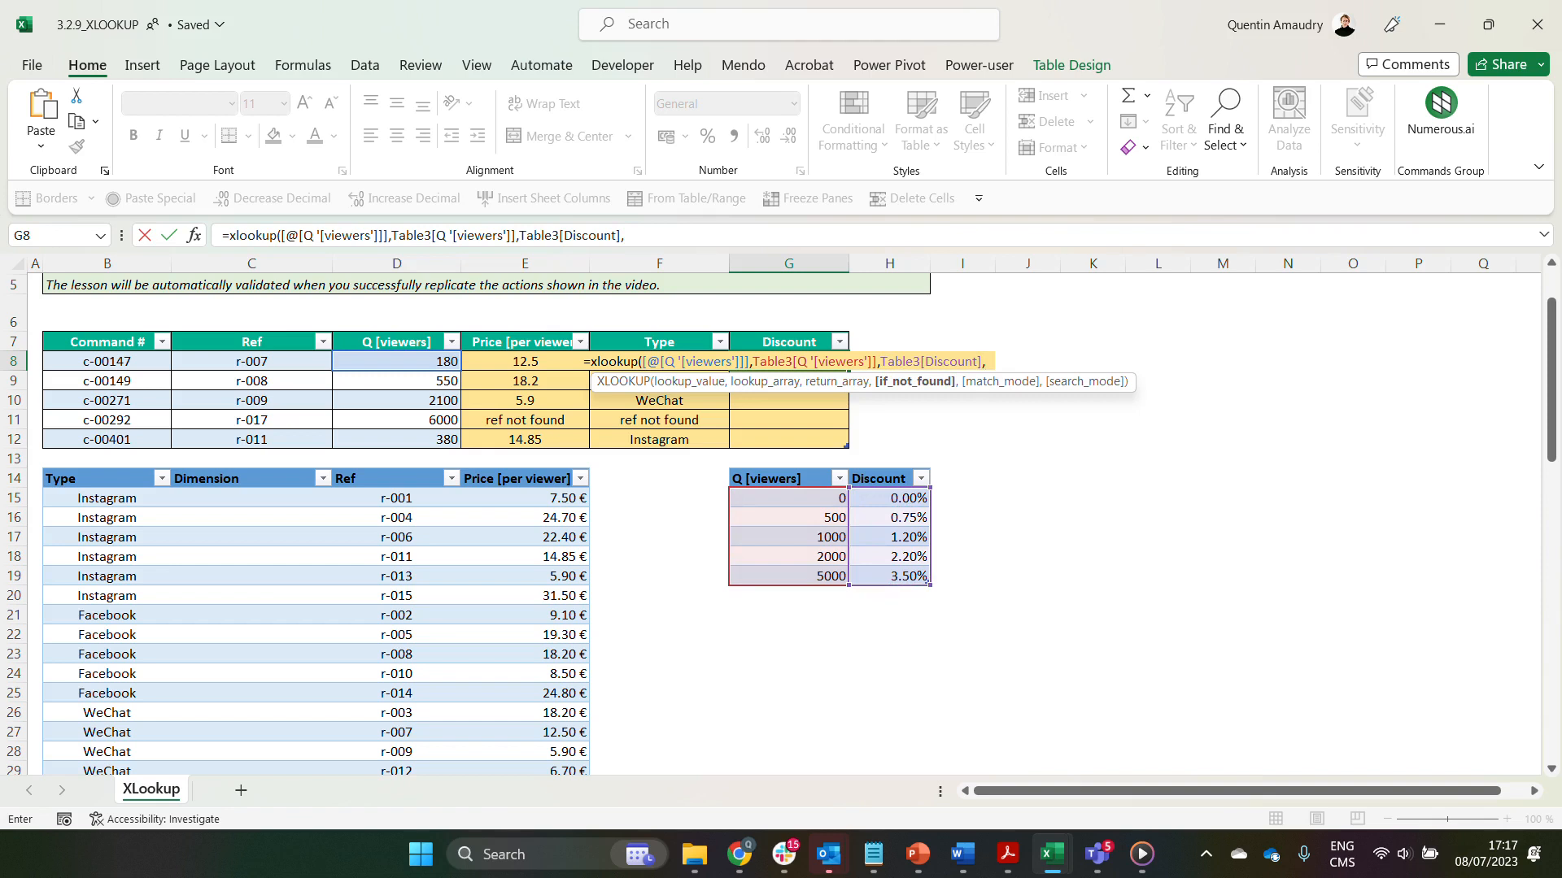
{"action": "type", "text": ","}
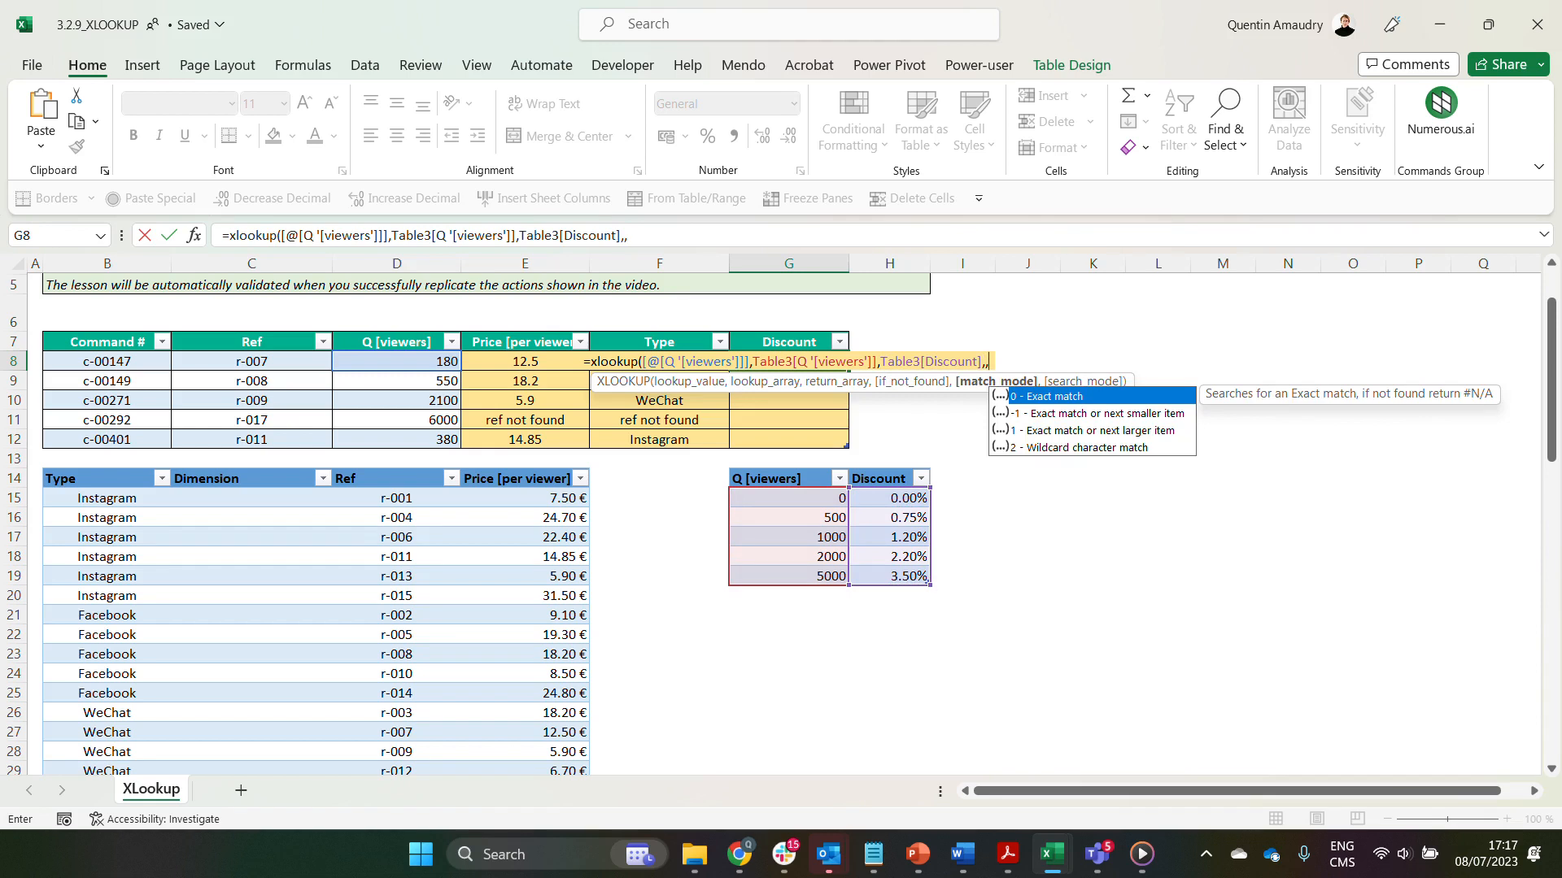
{"action": "type", "text": "-1"}
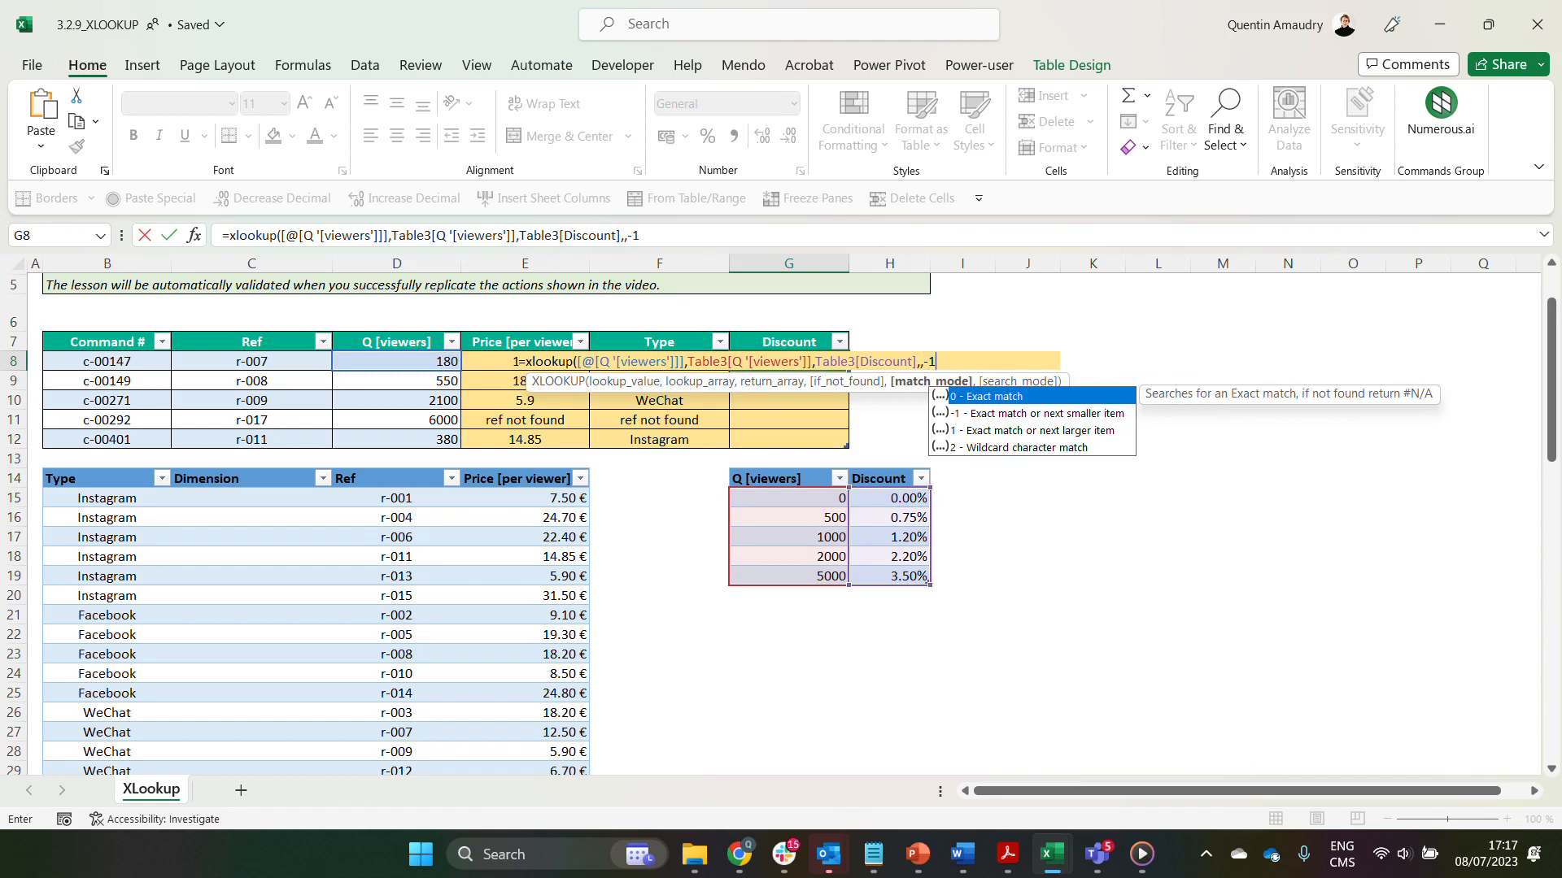
{"action": "type", "text": ")"}
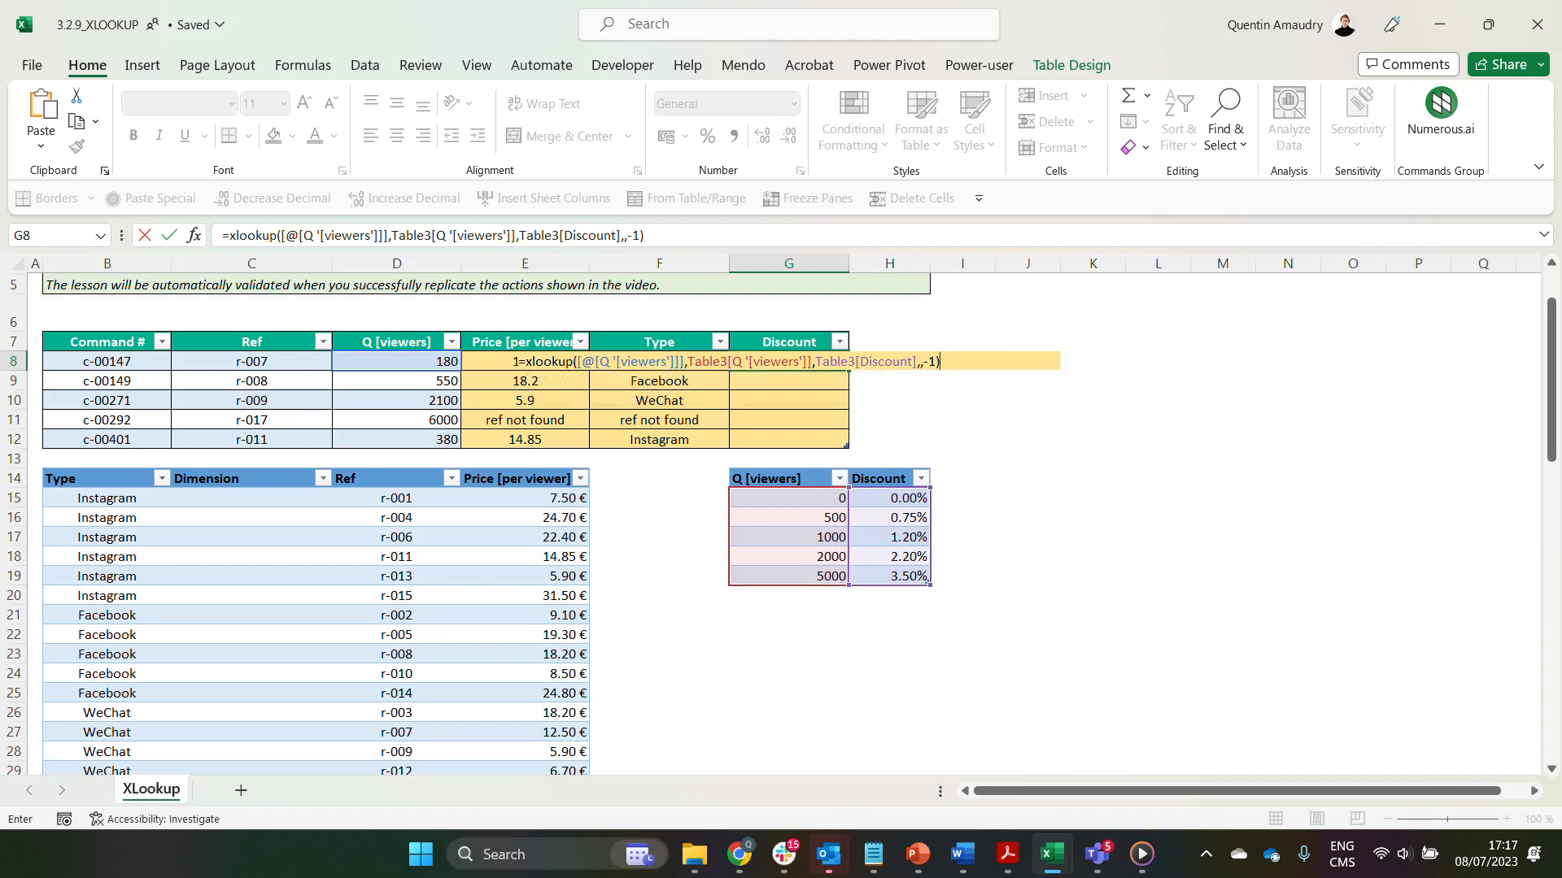
{"action": "key", "text": "ctrl+Return"}
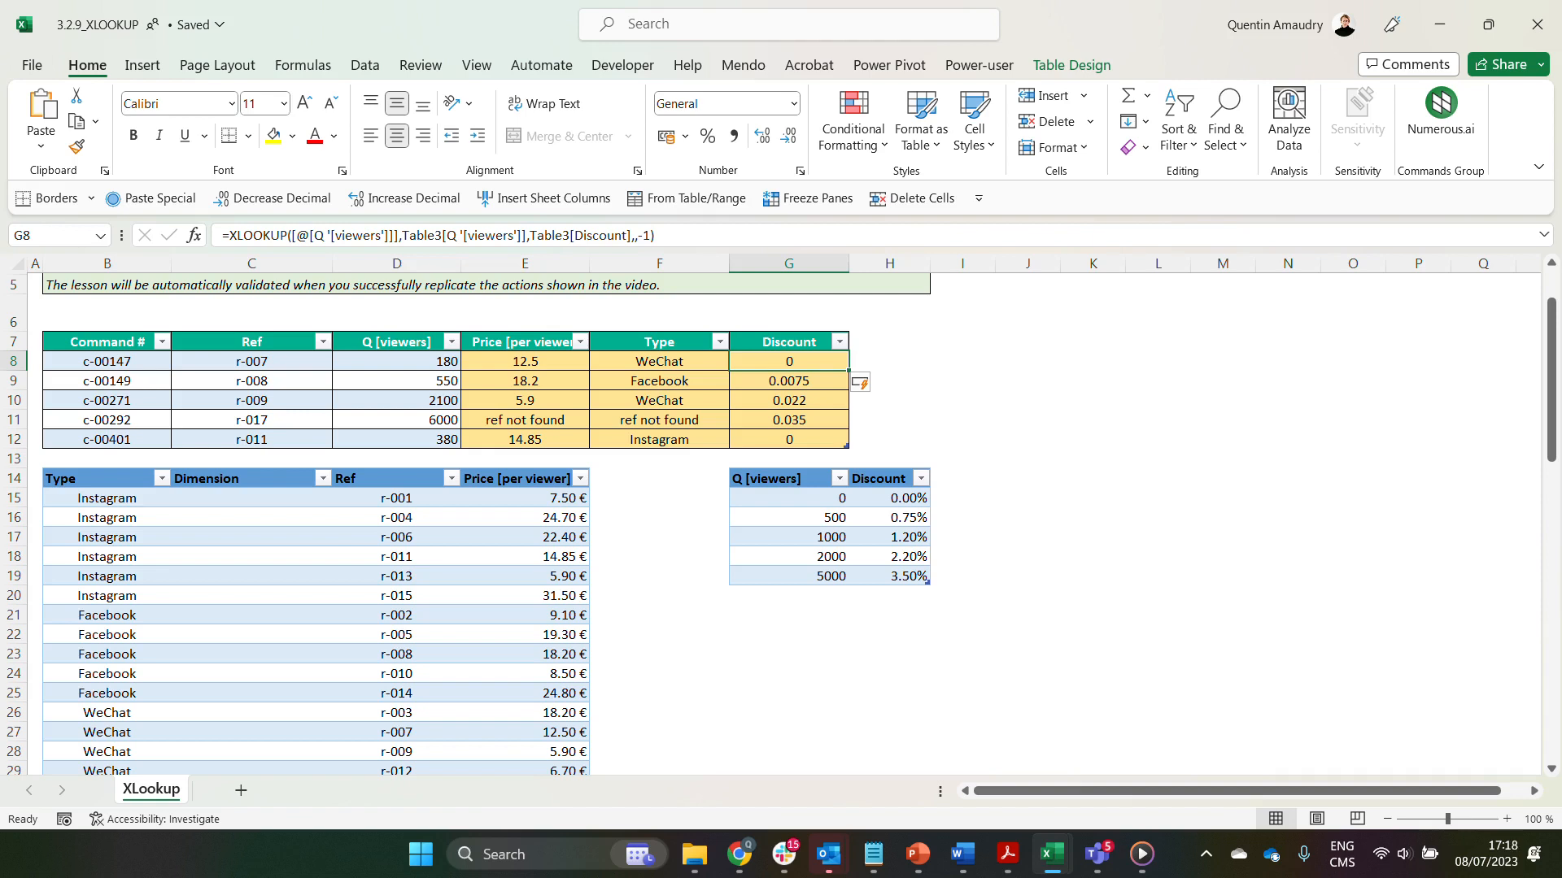
Format the command table's Discount values in G8:G12 as percentages with two decimals
{"action": "key", "text": "ctrl+shift+Down"}
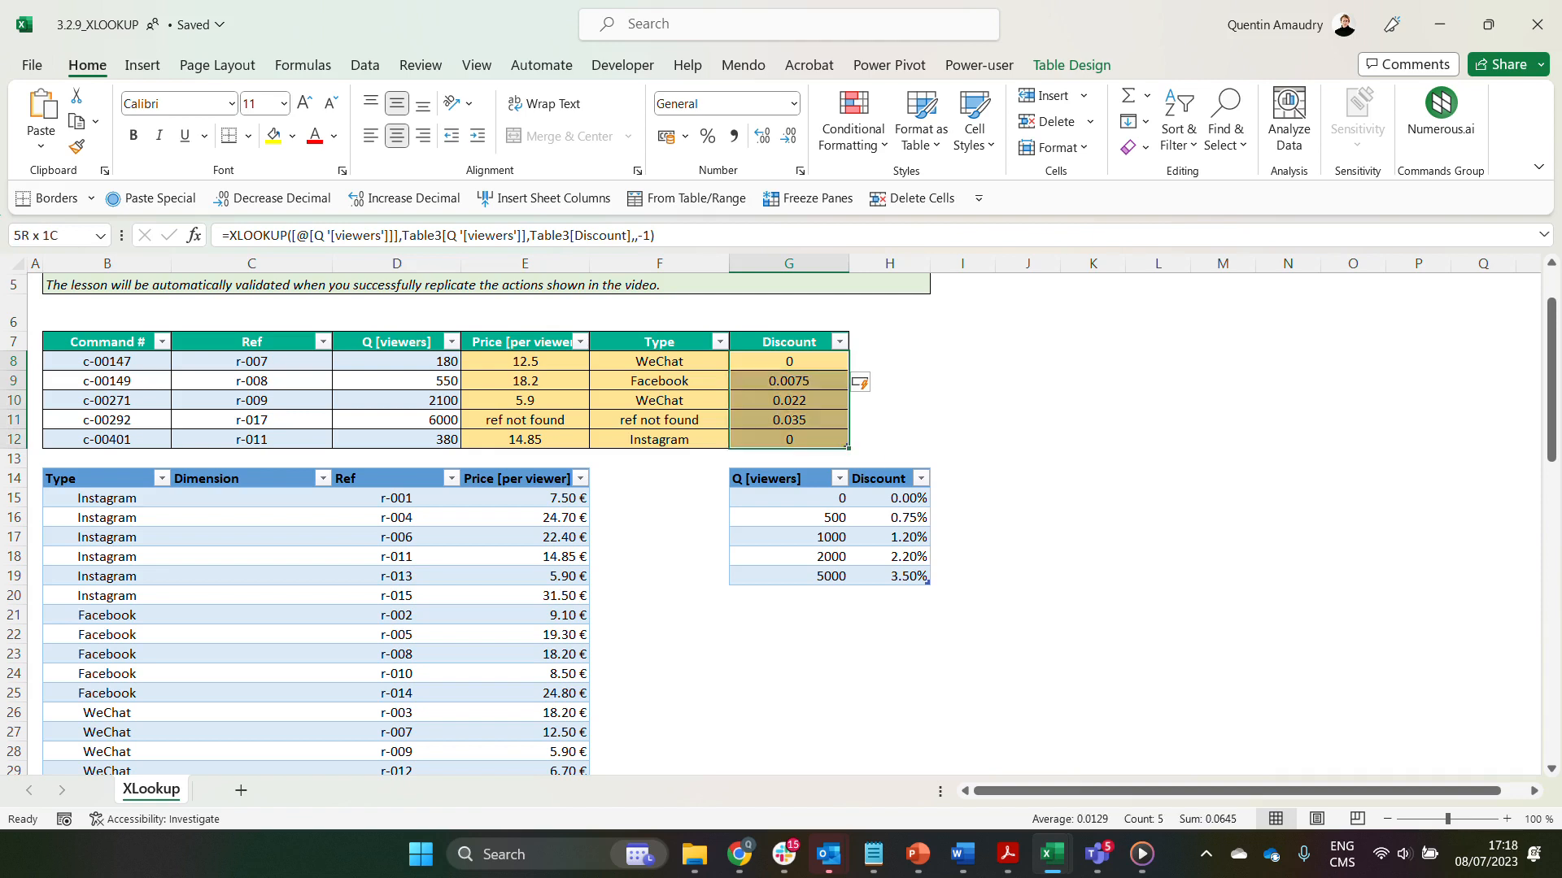
{"action": "left_click", "coordinate": [708, 138]}
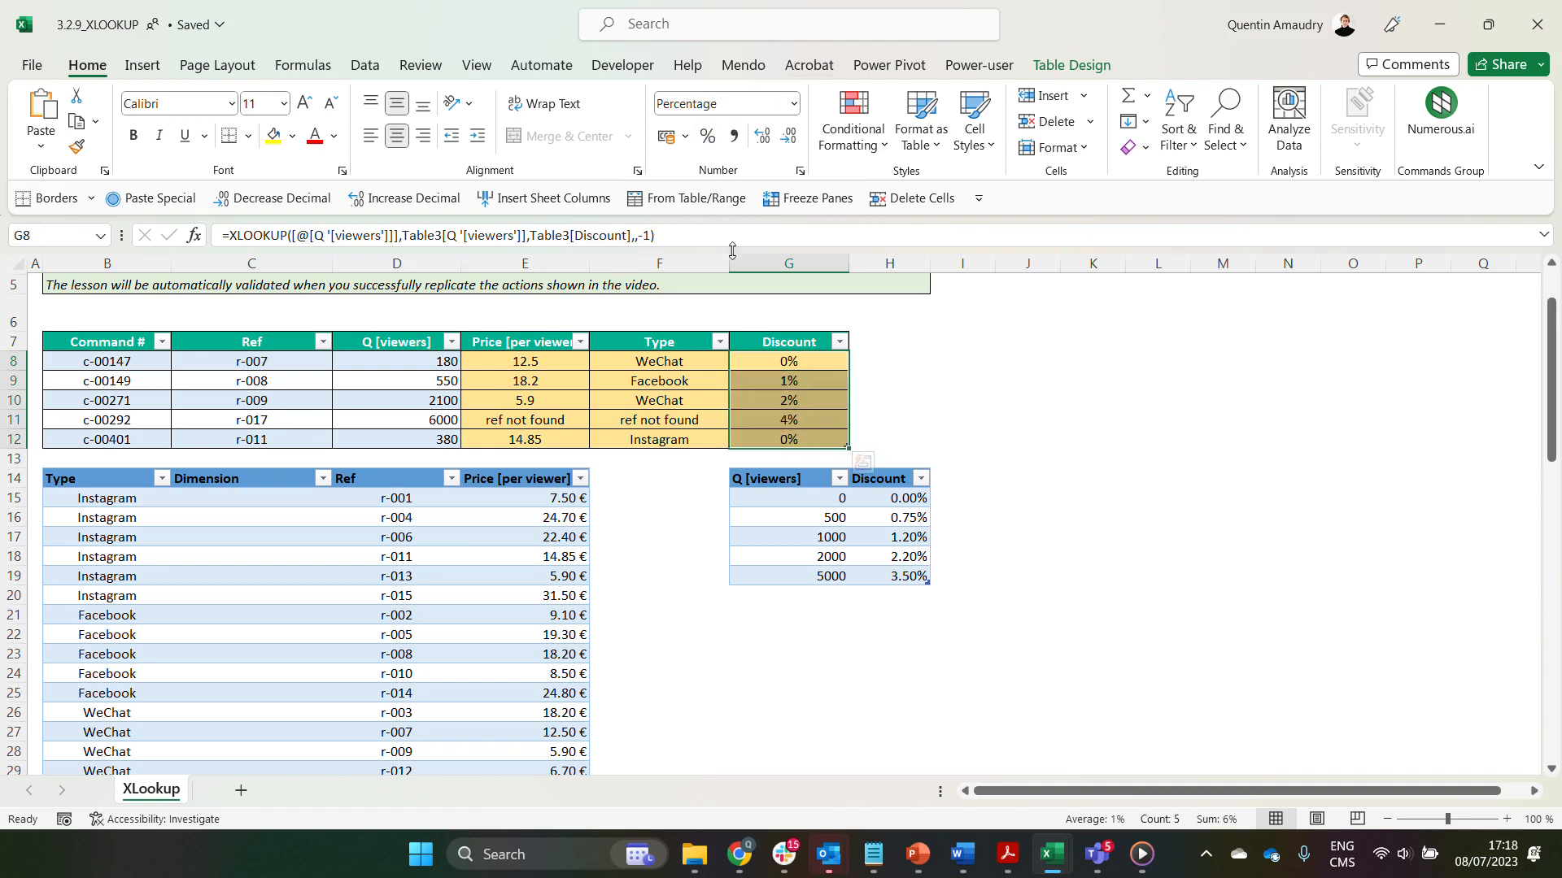
{"action": "left_click", "coordinate": [765, 136]}
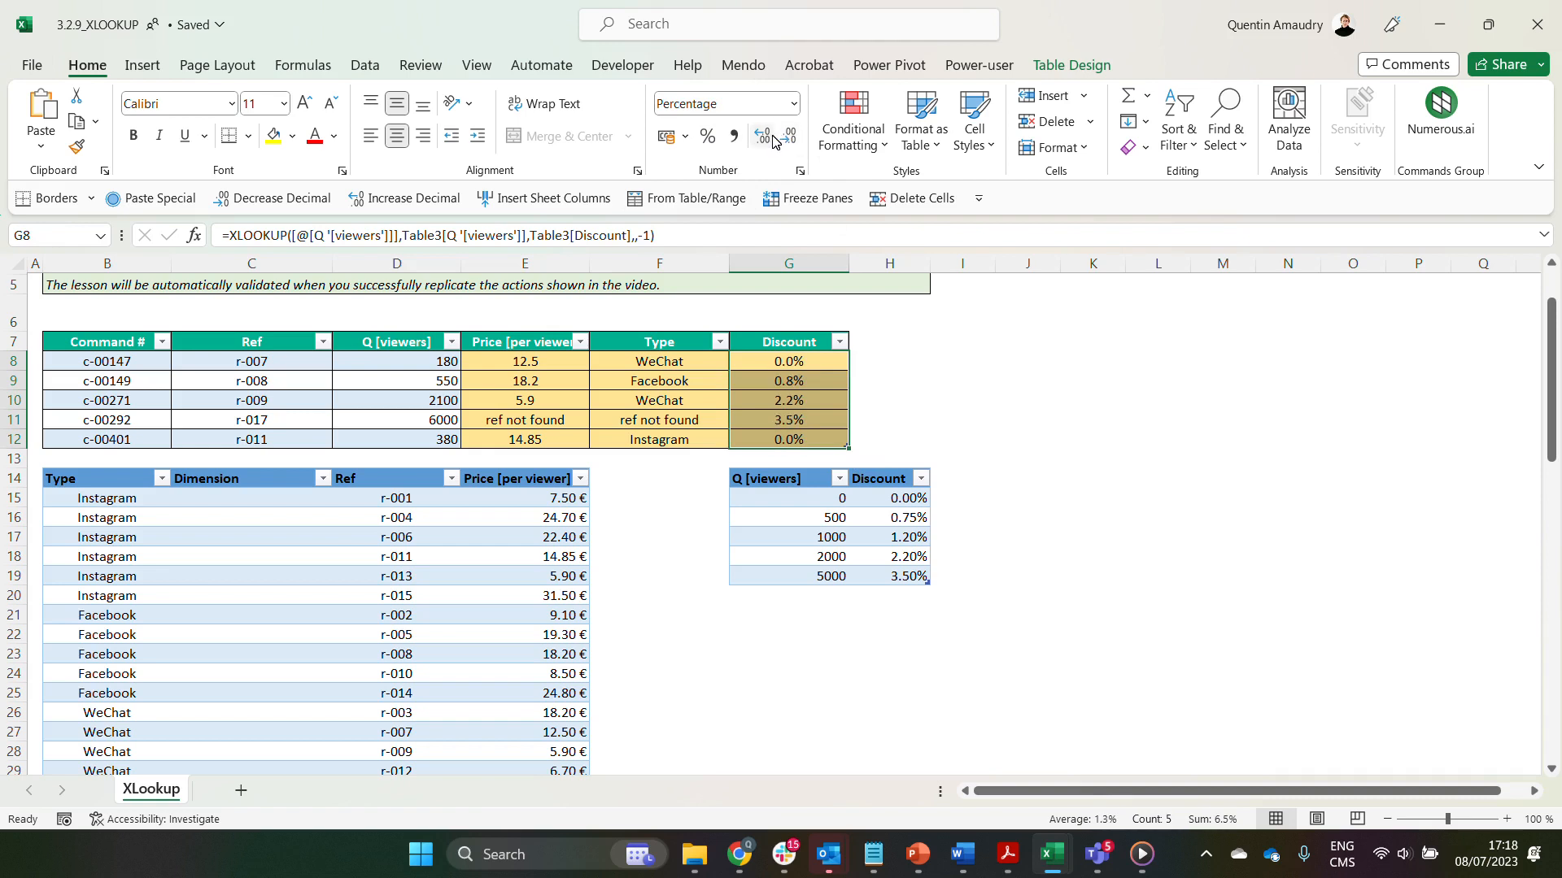
{"action": "left_click", "coordinate": [765, 136]}
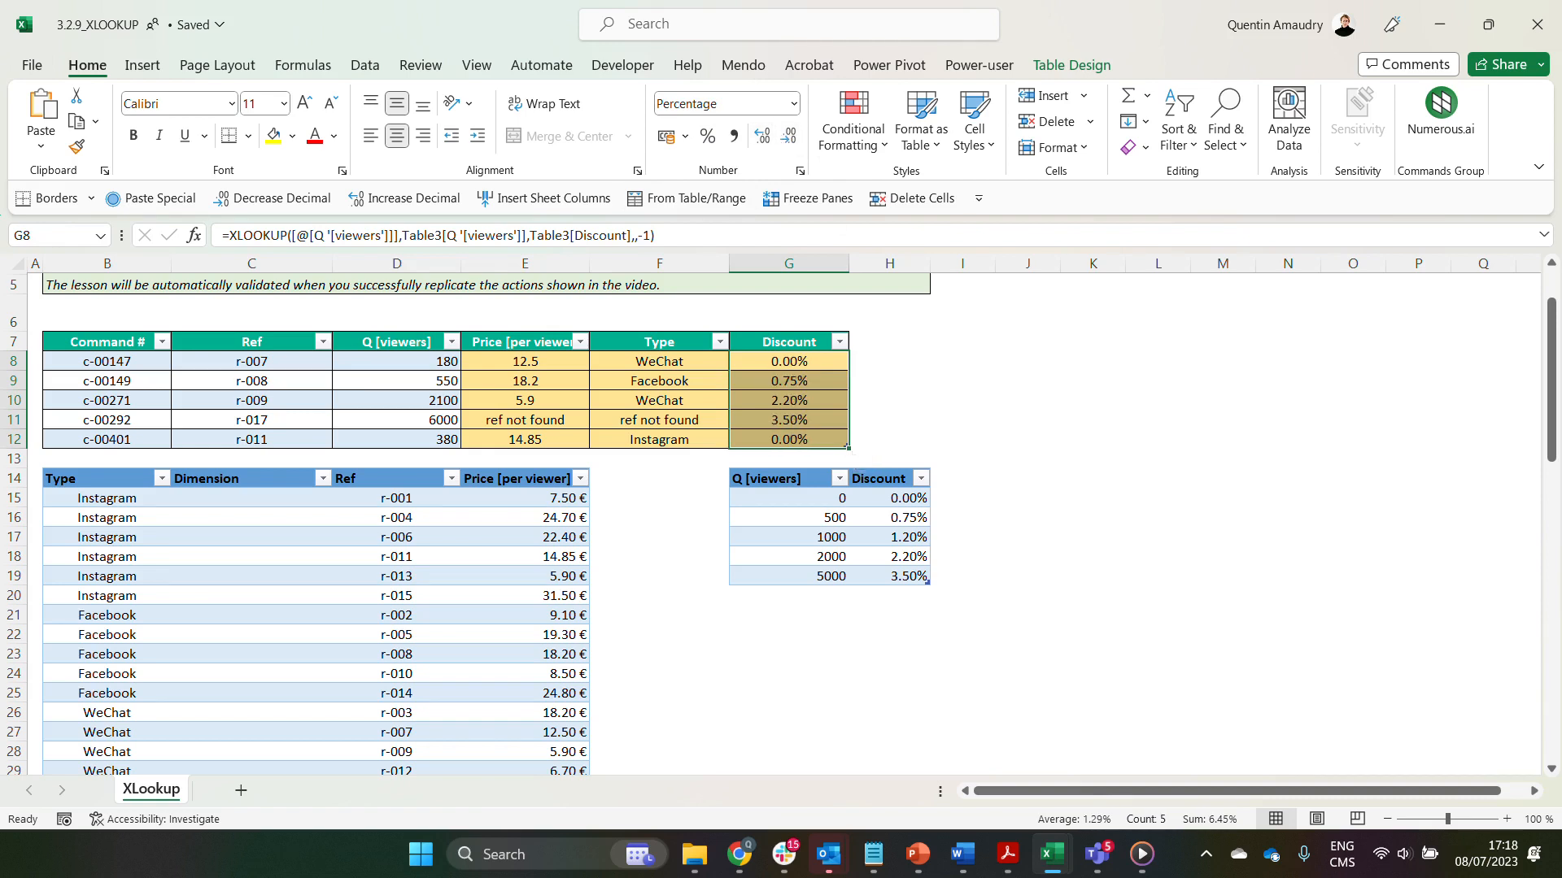
Start an XLOOKUP formula in D33 with C33 as the lookup value and the absolute store range $C$38:$E$38 as the lookup array
{"action": "scroll", "coordinate": [780, 521], "scroll_direction": "down", "scroll_amount": 4}
{"action": "scroll", "coordinate": [780, 521], "scroll_direction": "down", "scroll_amount": 2}
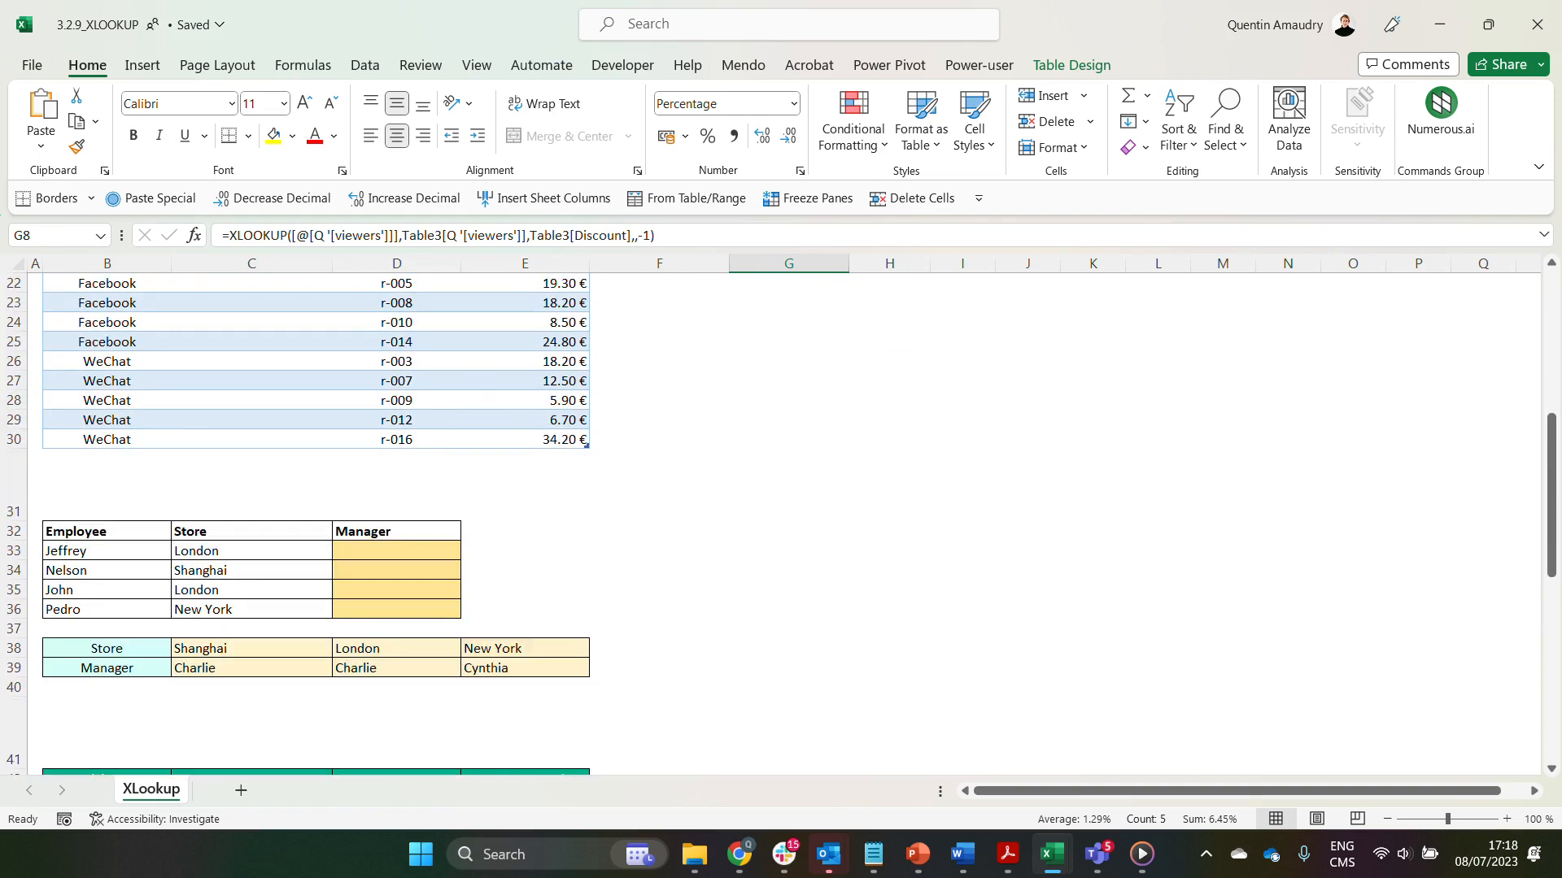
{"action": "left_click", "coordinate": [397, 571]}
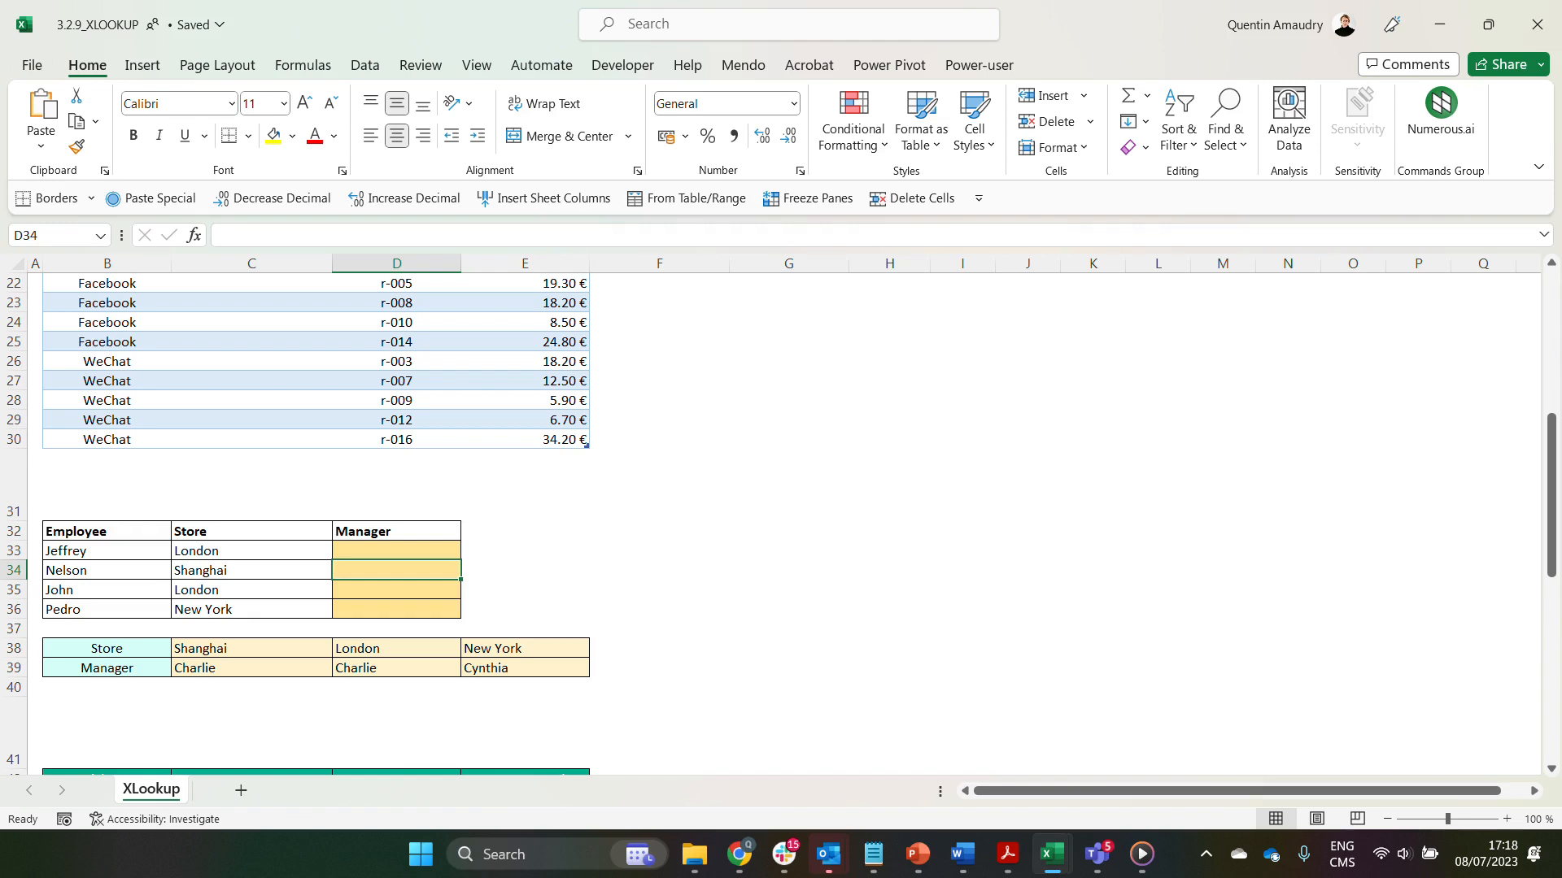
{"action": "left_click", "coordinate": [396, 551]}
{"action": "type", "text": "="}
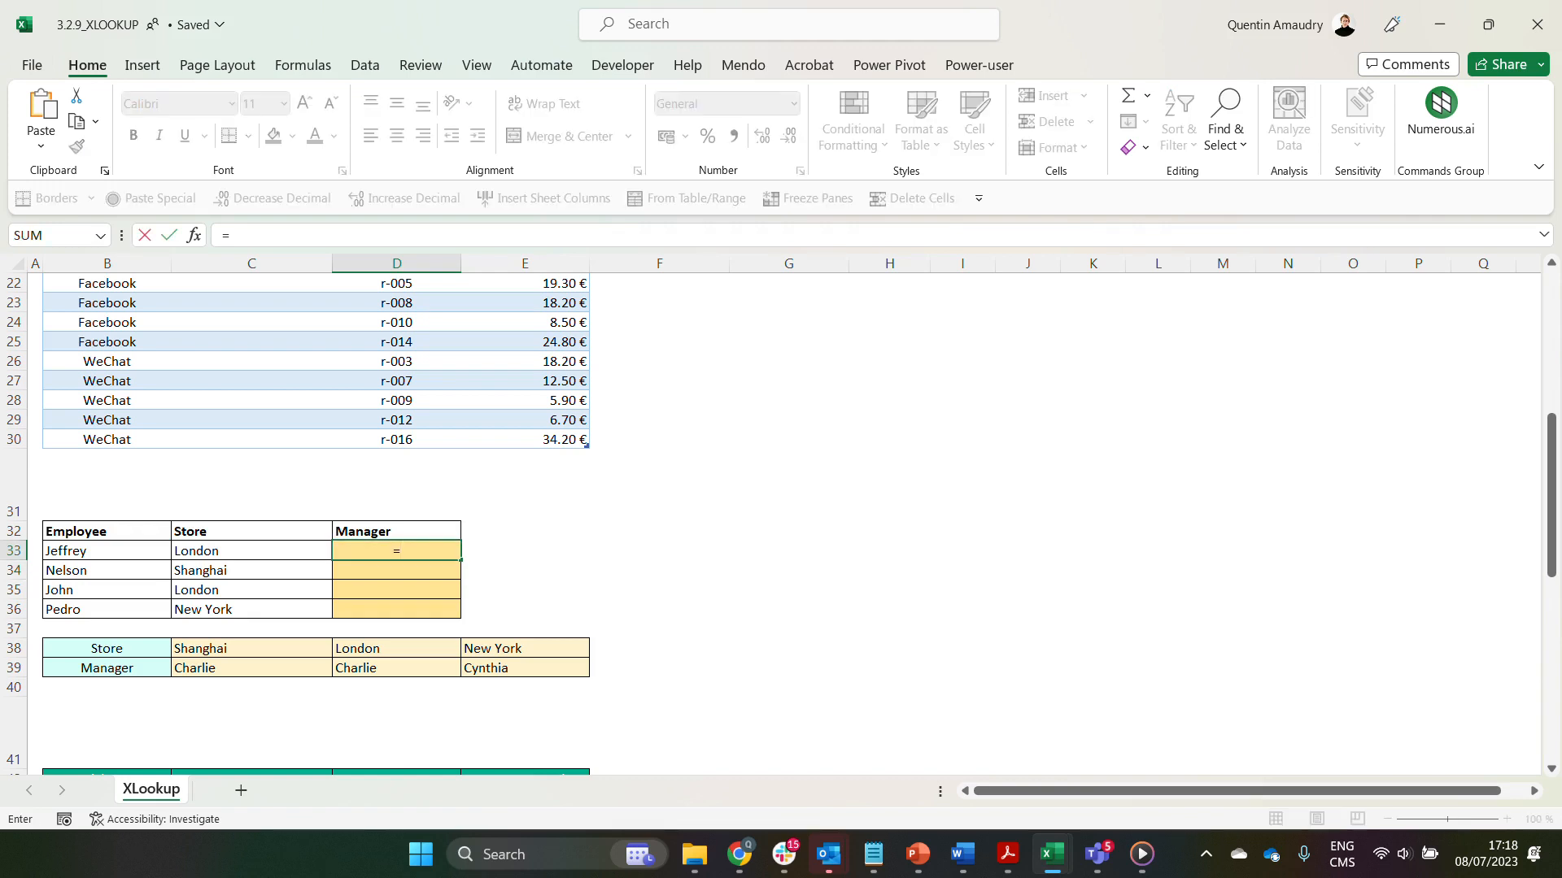
{"action": "type", "text": "xlookup("}
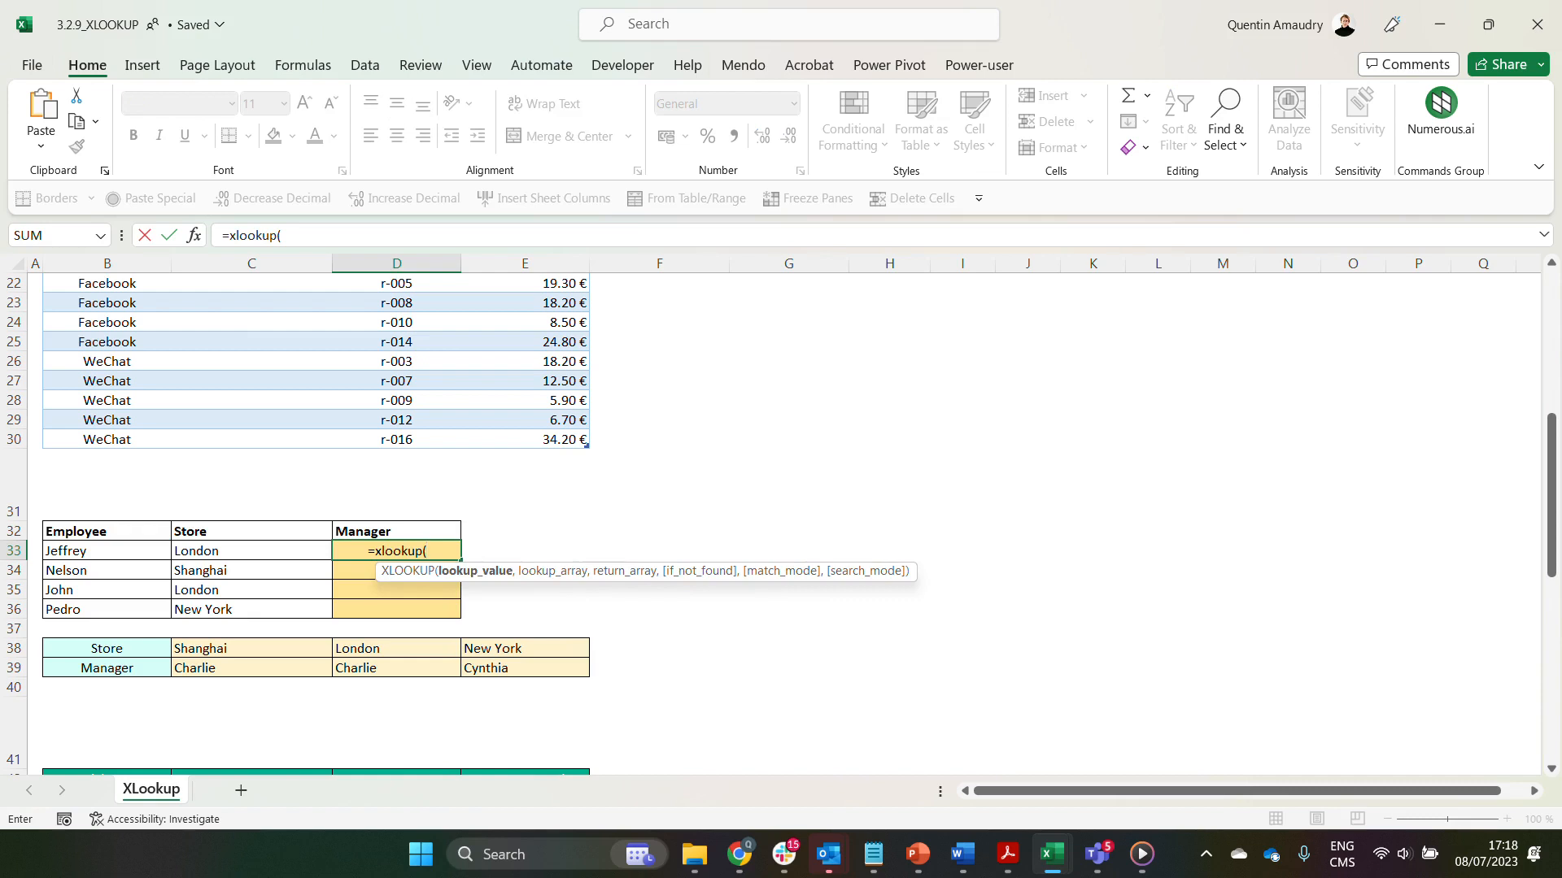
{"action": "key", "text": "Left"}
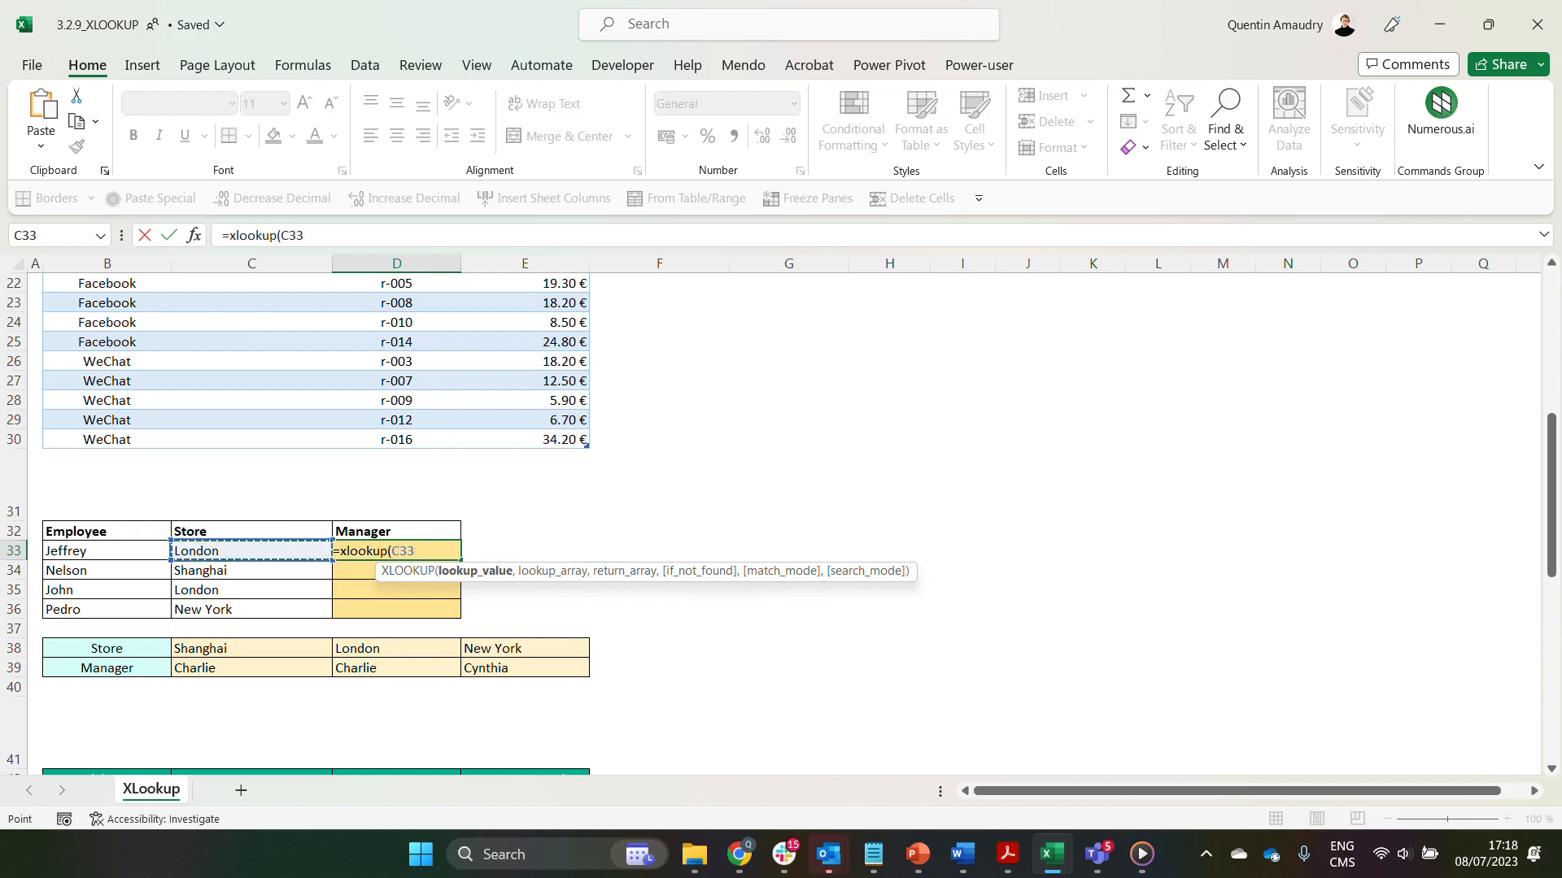
{"action": "type", "text": ","}
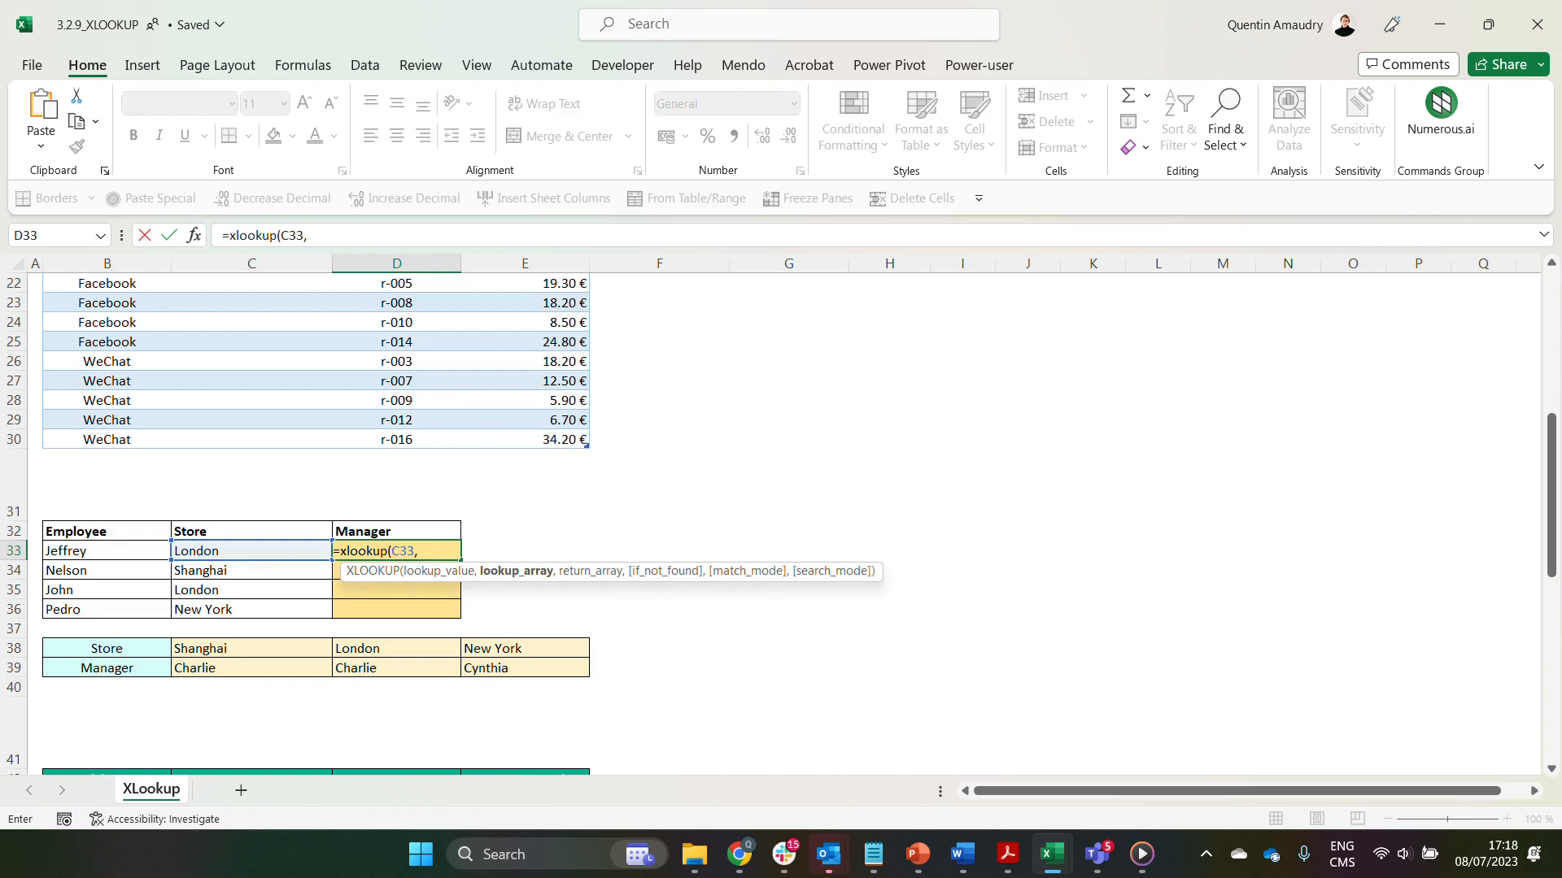
{"action": "left_click_drag", "start_coordinate": [213, 648], "coordinate": [576, 648]}
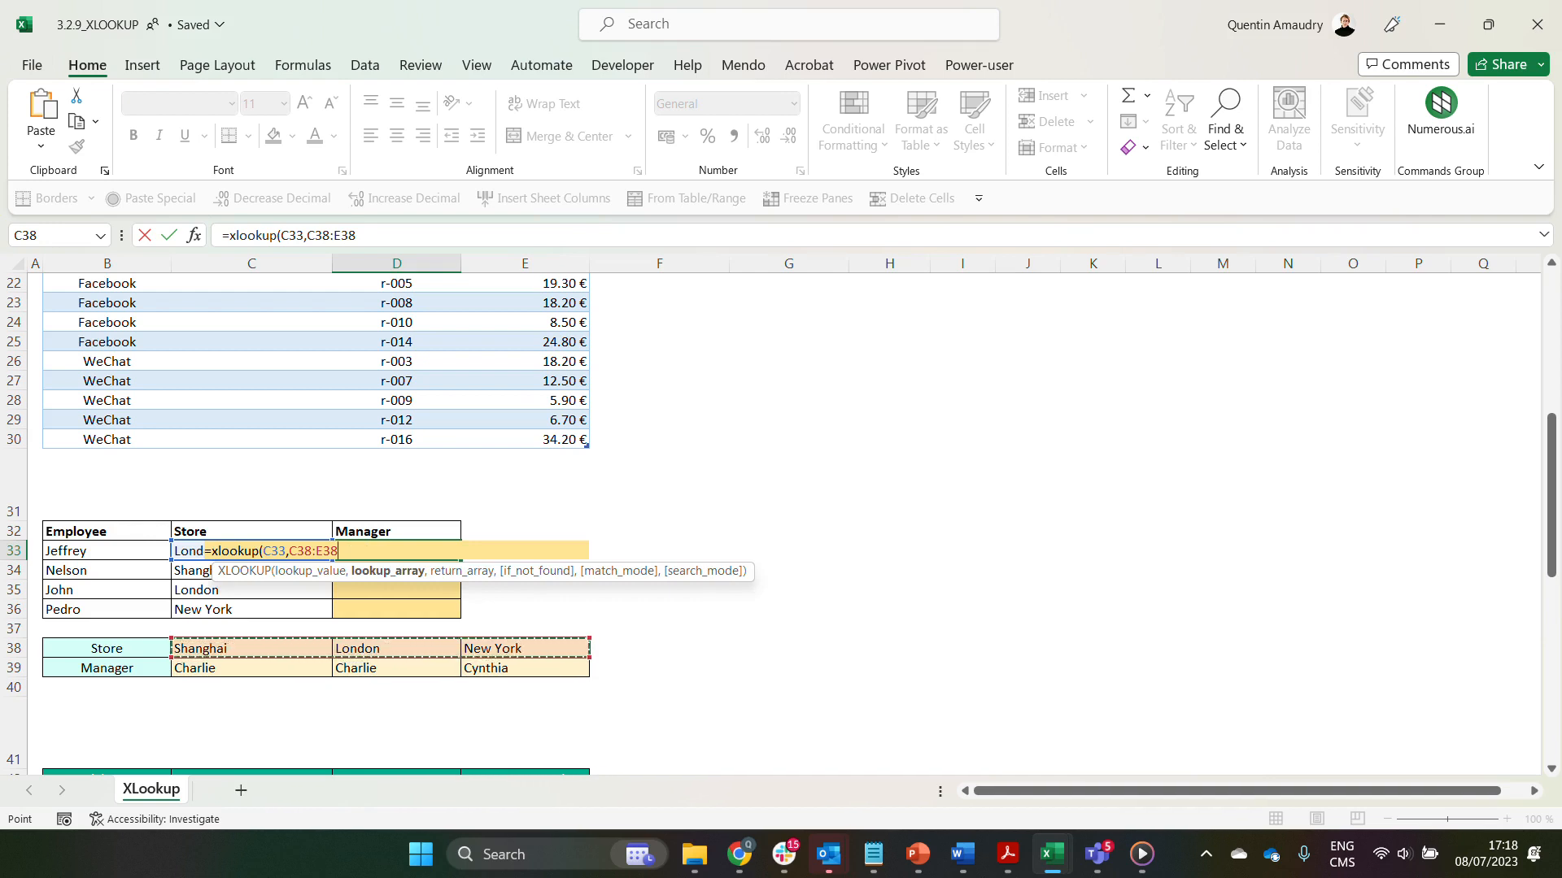
{"action": "key", "text": "F4"}
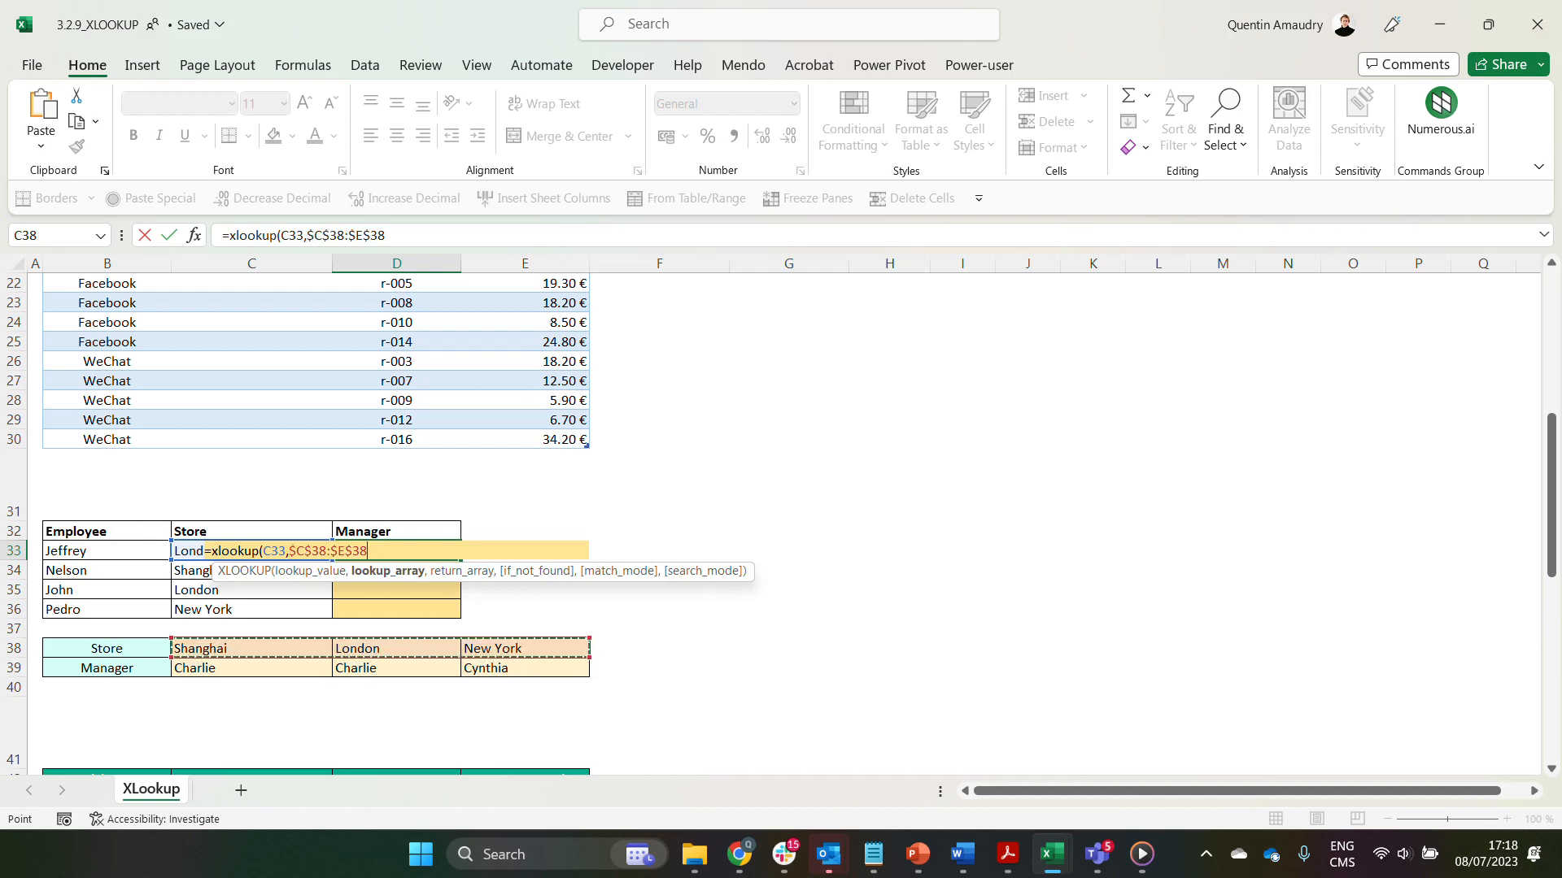
{"action": "type", "text": ","}
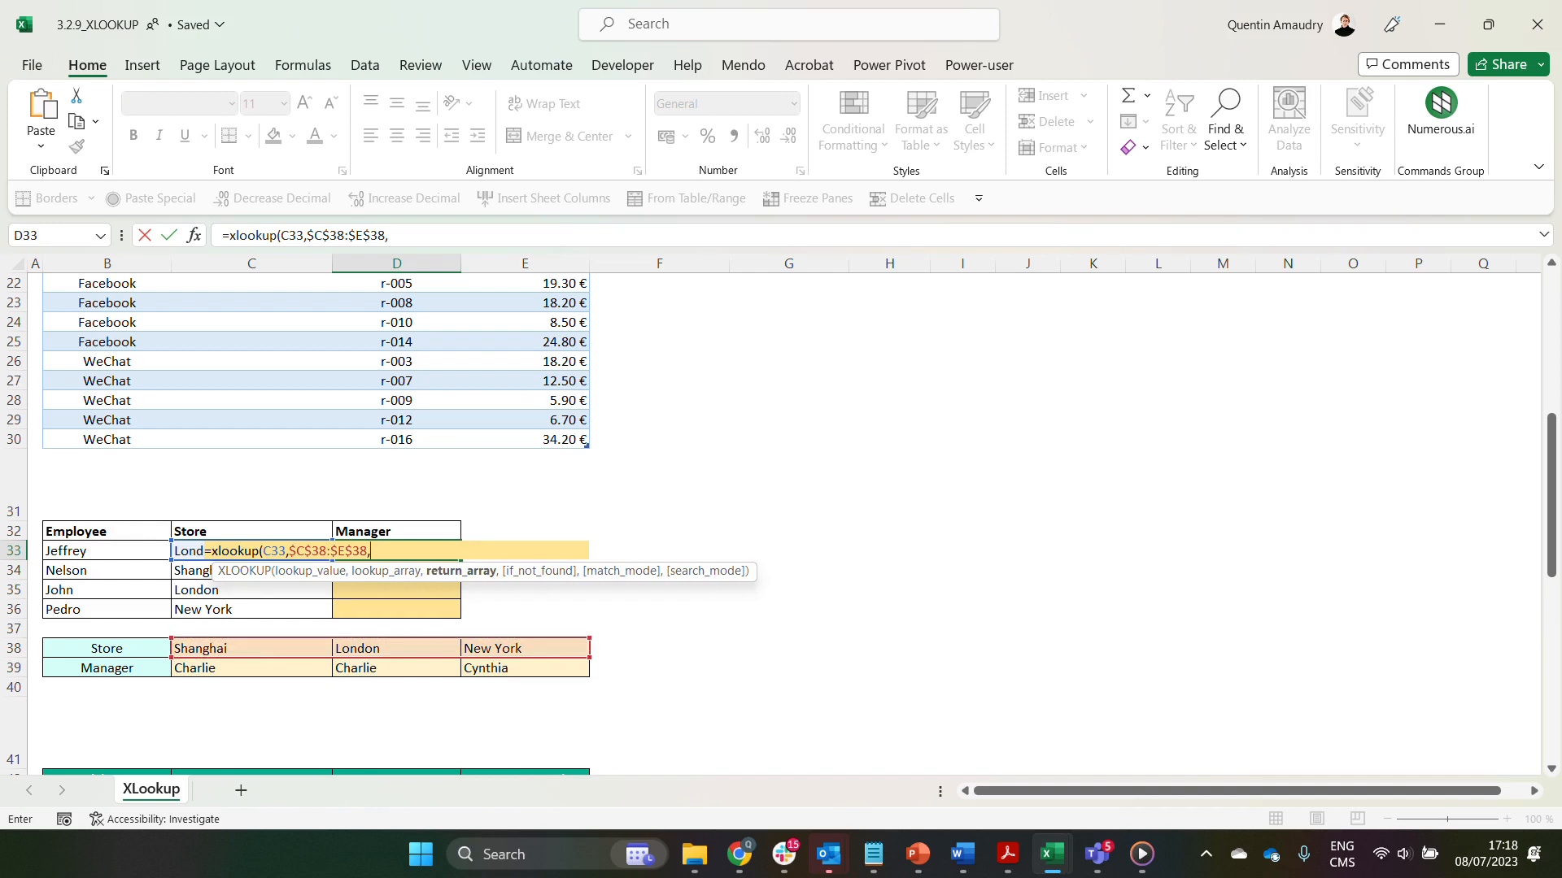
Complete the D33 XLOOKUP with the absolute manager range $C$39:$E$39 as return array and fill the formula down to D36
{"action": "left_click_drag", "start_coordinate": [212, 667], "coordinate": [585, 673]}
{"action": "key", "text": "F4"}
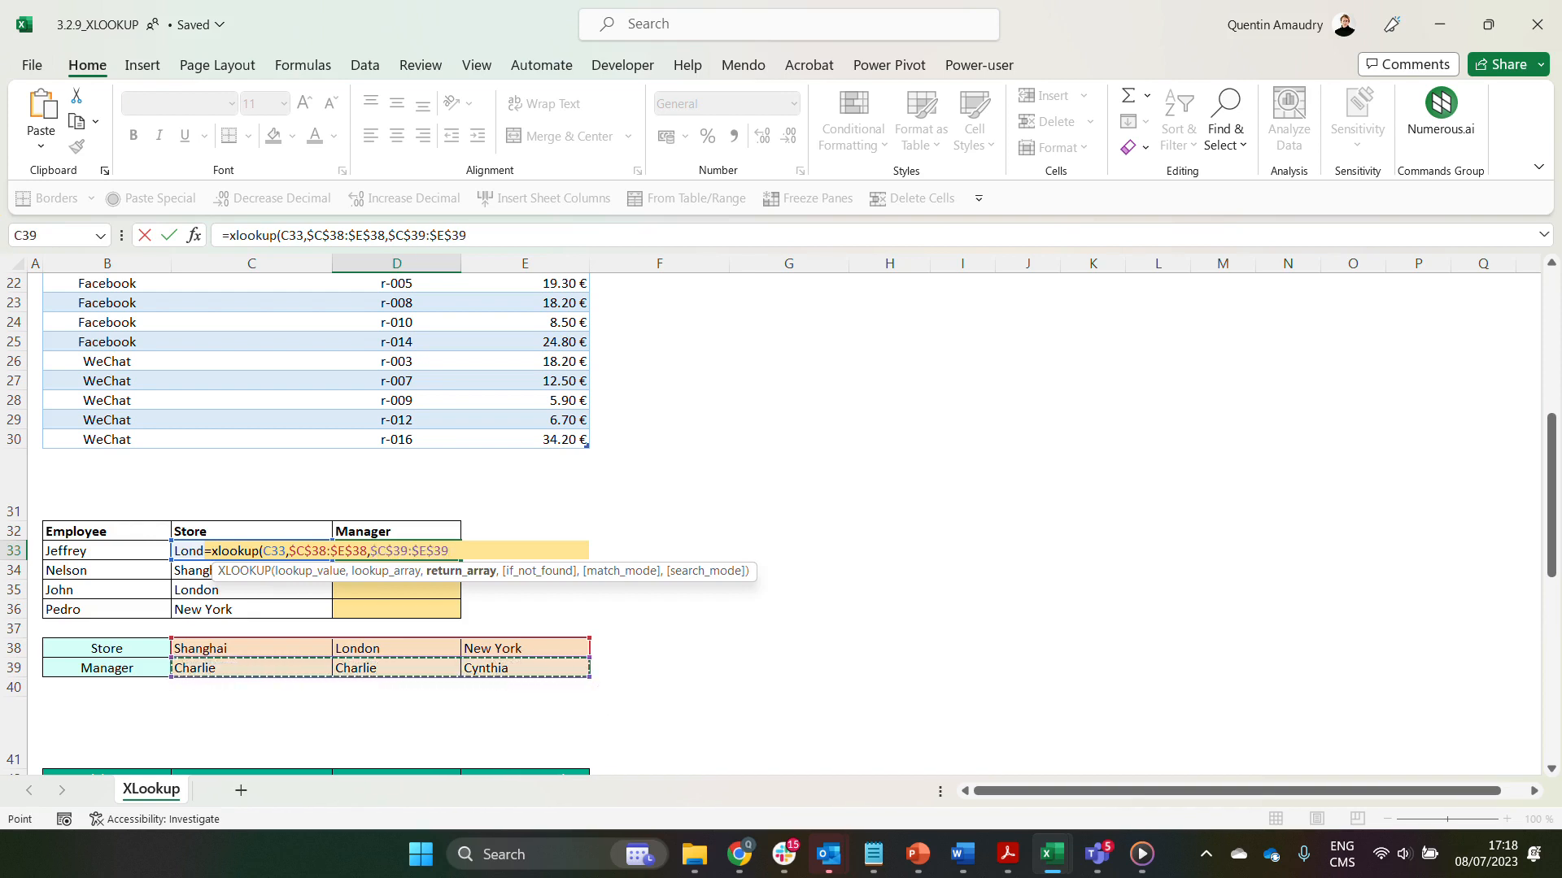
{"action": "type", "text": ")"}
{"action": "key", "text": "Return"}
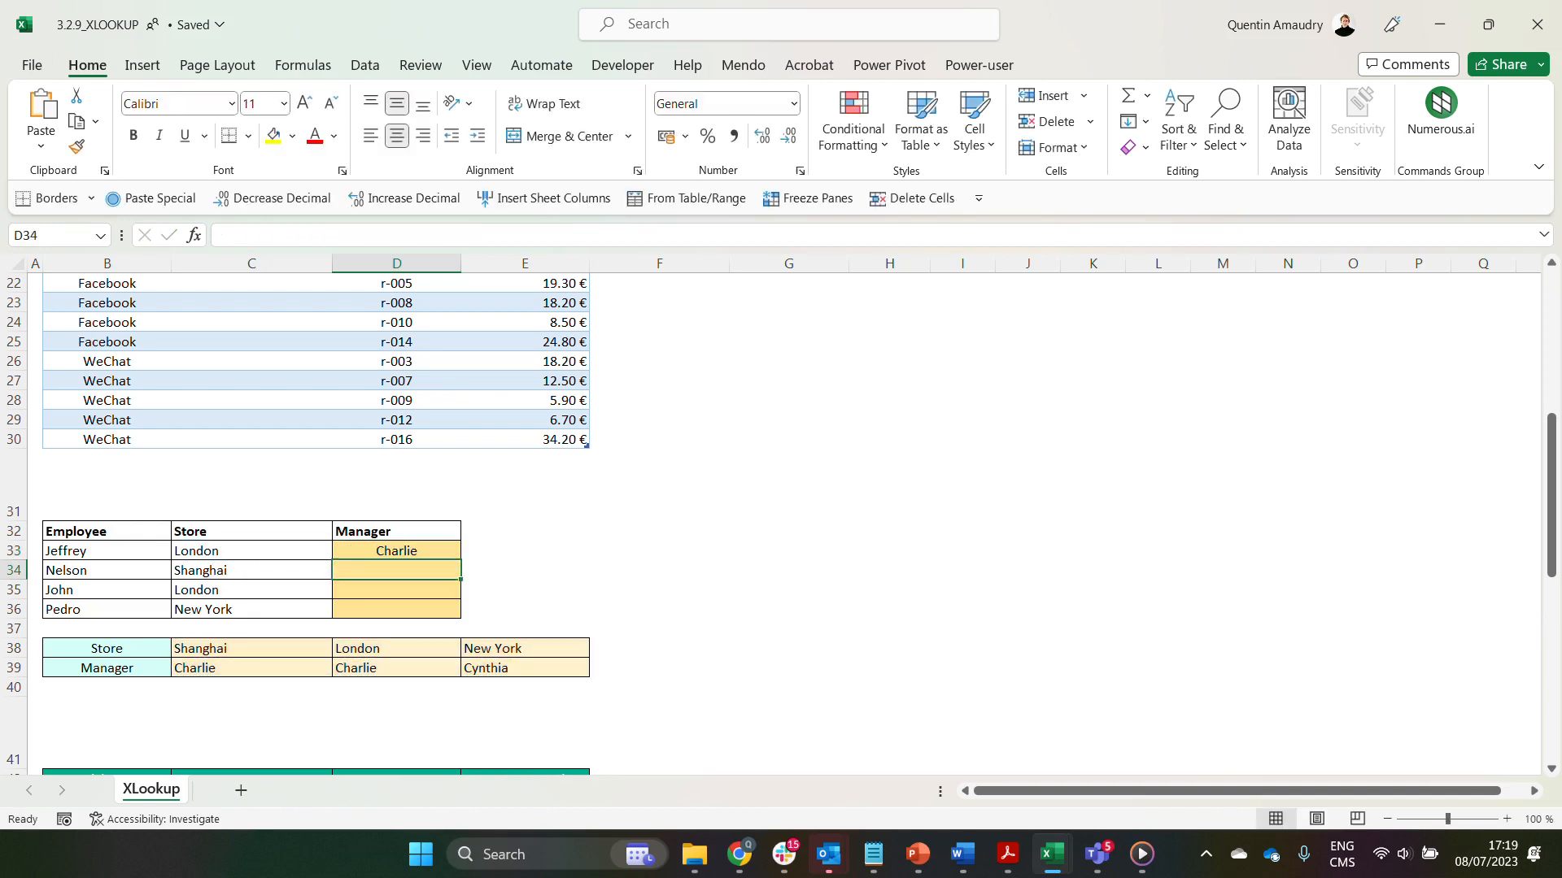
{"action": "key", "text": "Up"}
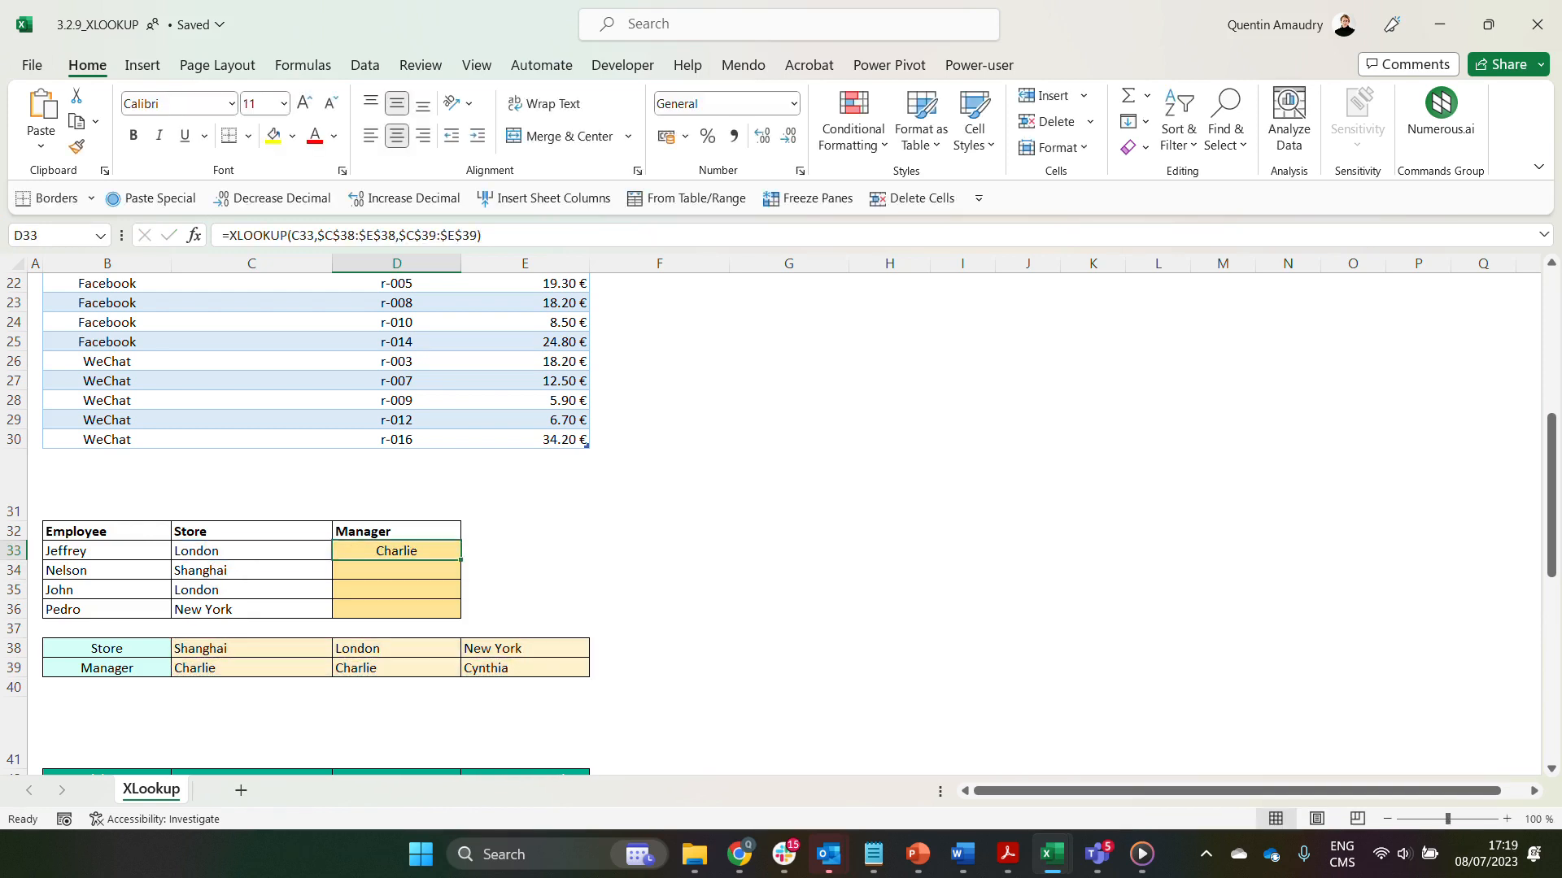
{"action": "left_click_drag", "start_coordinate": [462, 559], "coordinate": [461, 616]}
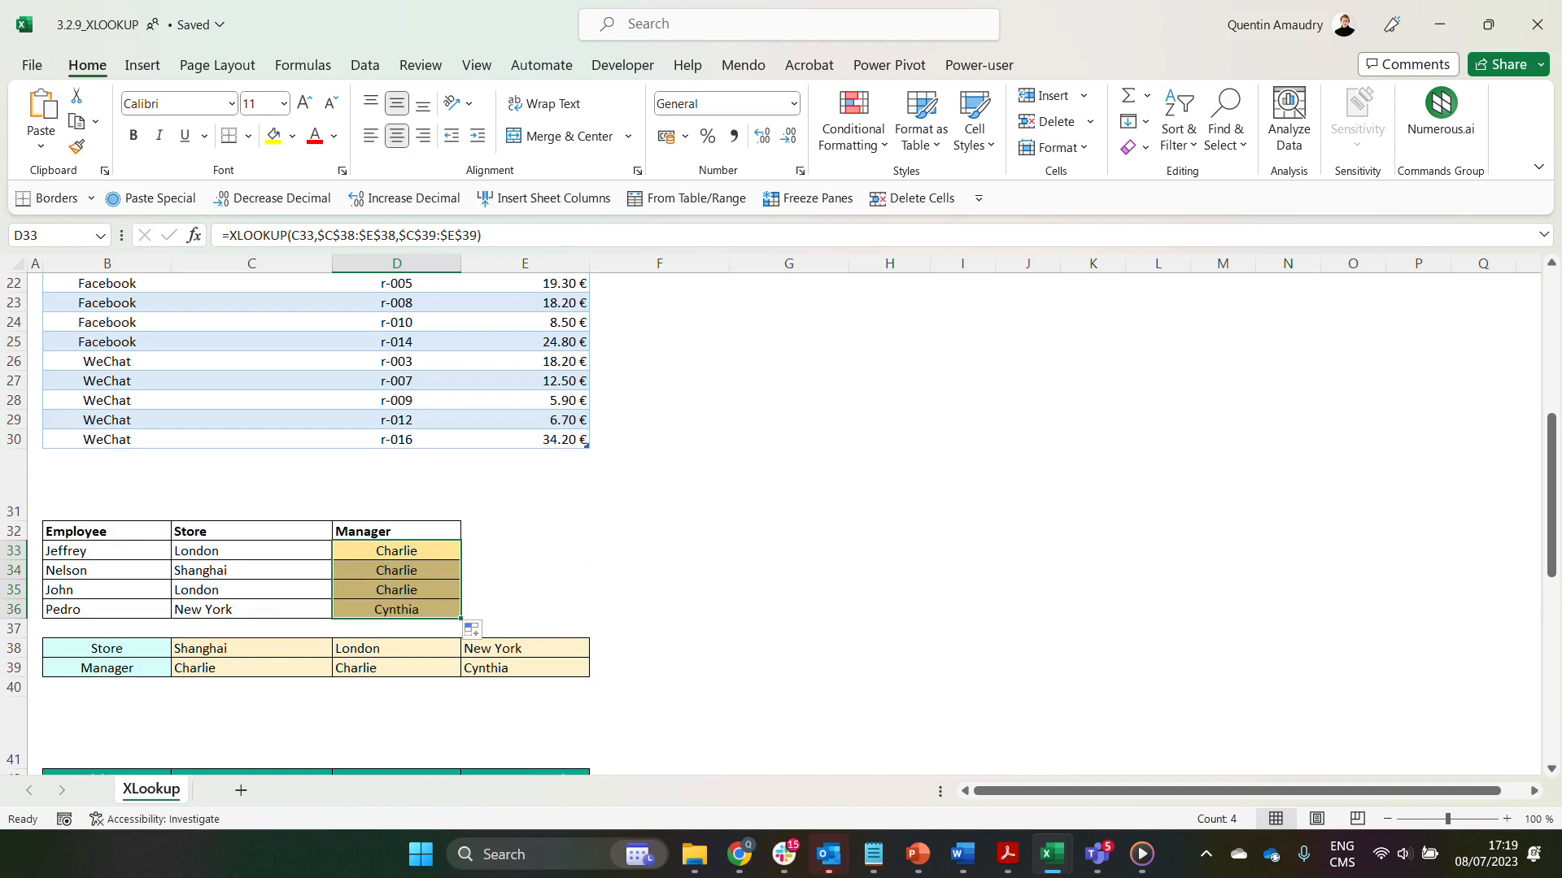
Convert the ticket data in B45:G58 into a table with headers
{"action": "scroll", "coordinate": [520, 521], "scroll_direction": "down", "scroll_amount": 4}
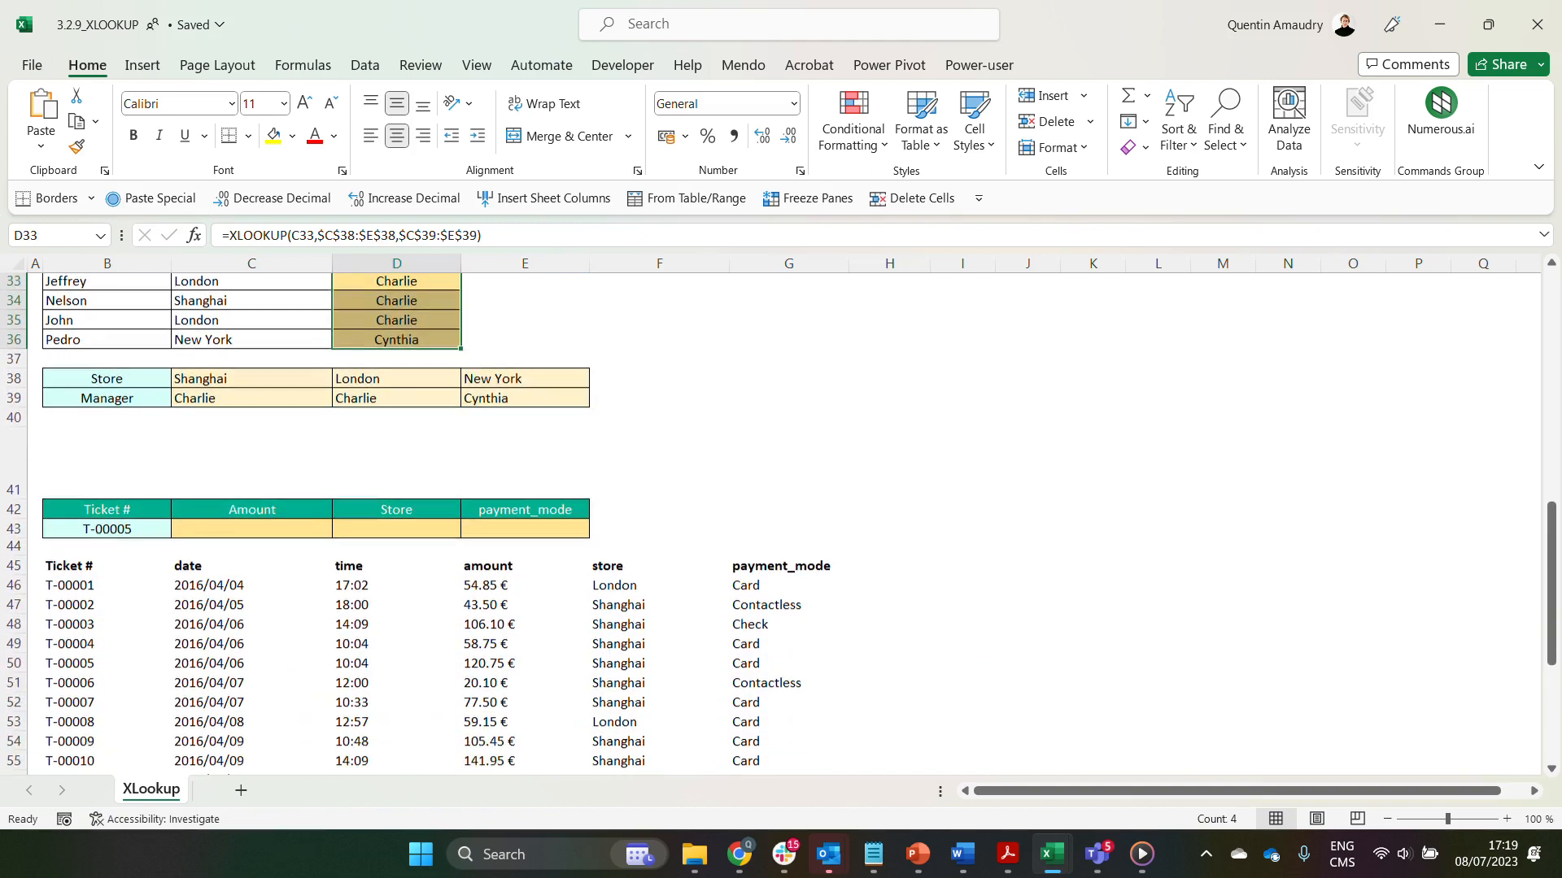
{"action": "scroll", "coordinate": [520, 521], "scroll_direction": "down", "scroll_amount": 1}
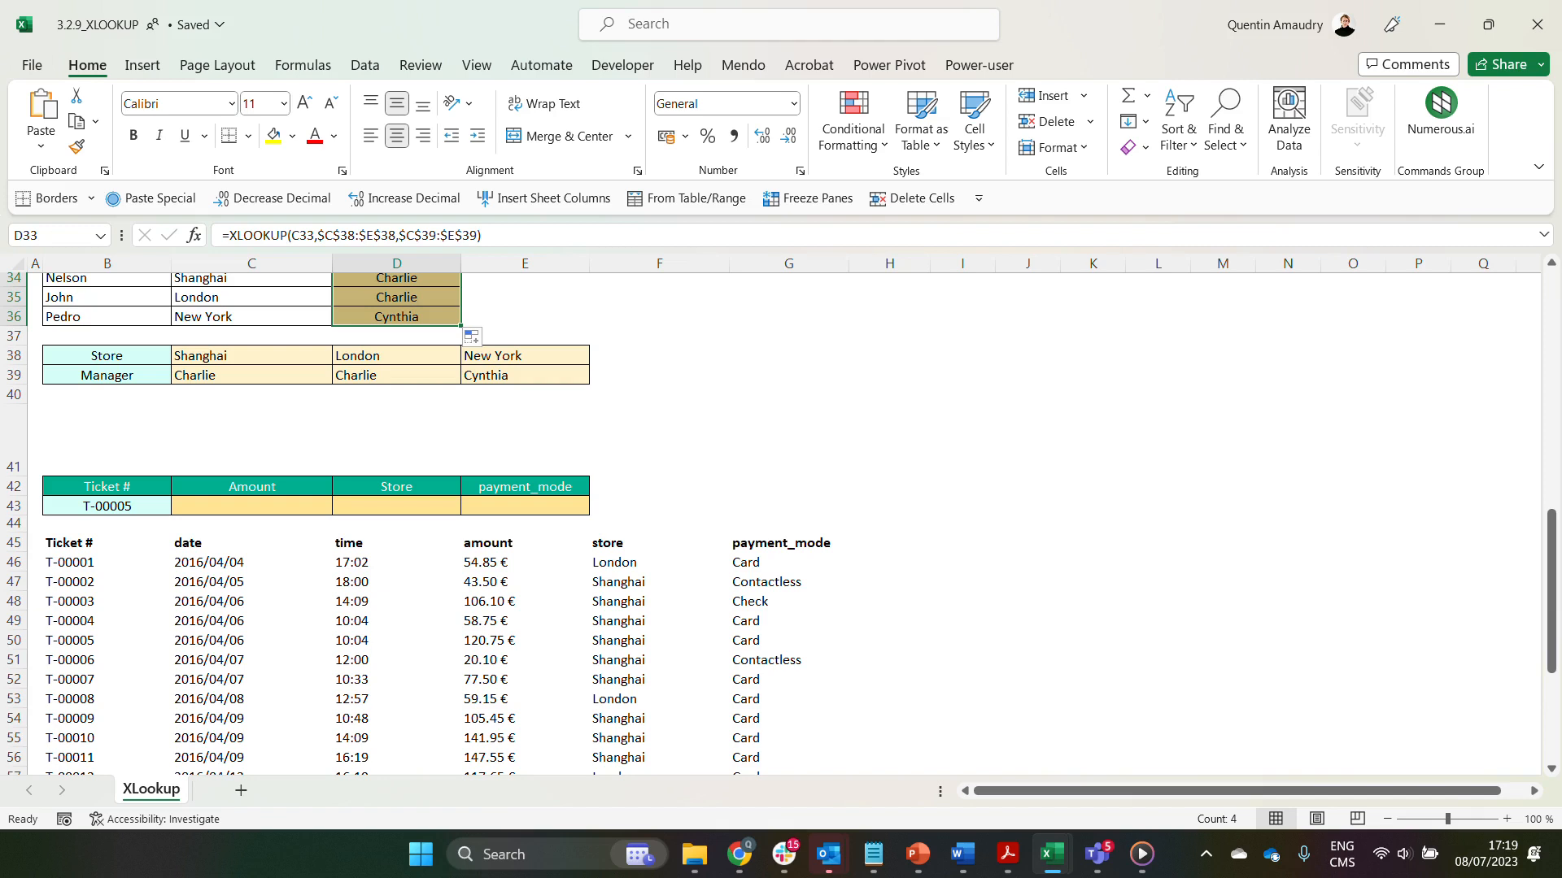
{"action": "scroll", "coordinate": [252, 543], "scroll_direction": "down", "scroll_amount": 1}
{"action": "left_click", "coordinate": [251, 543]}
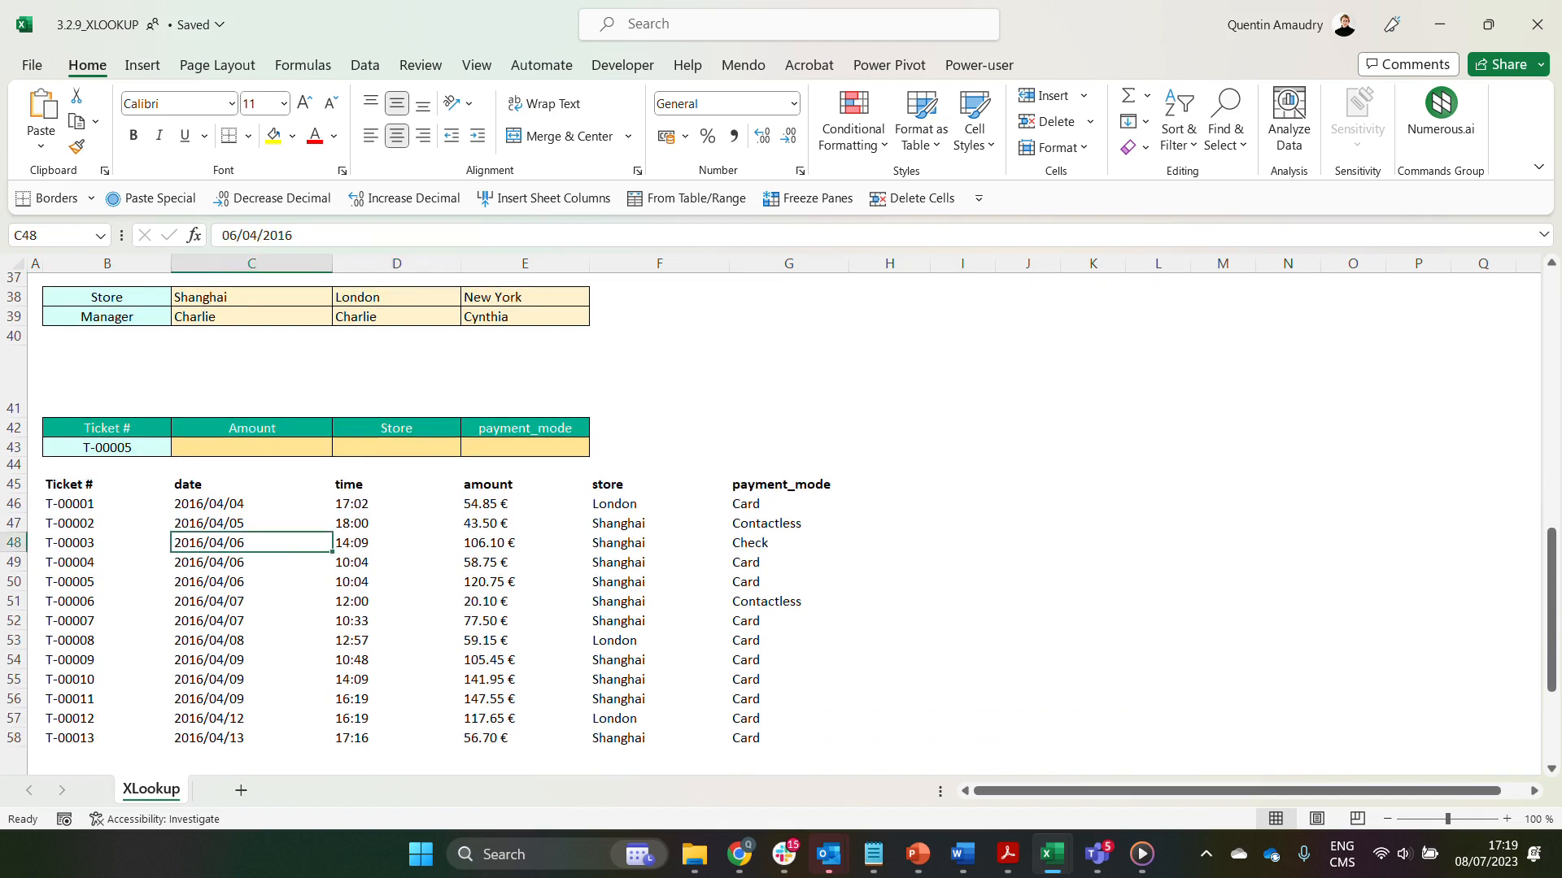
{"action": "key", "text": "ctrl+a"}
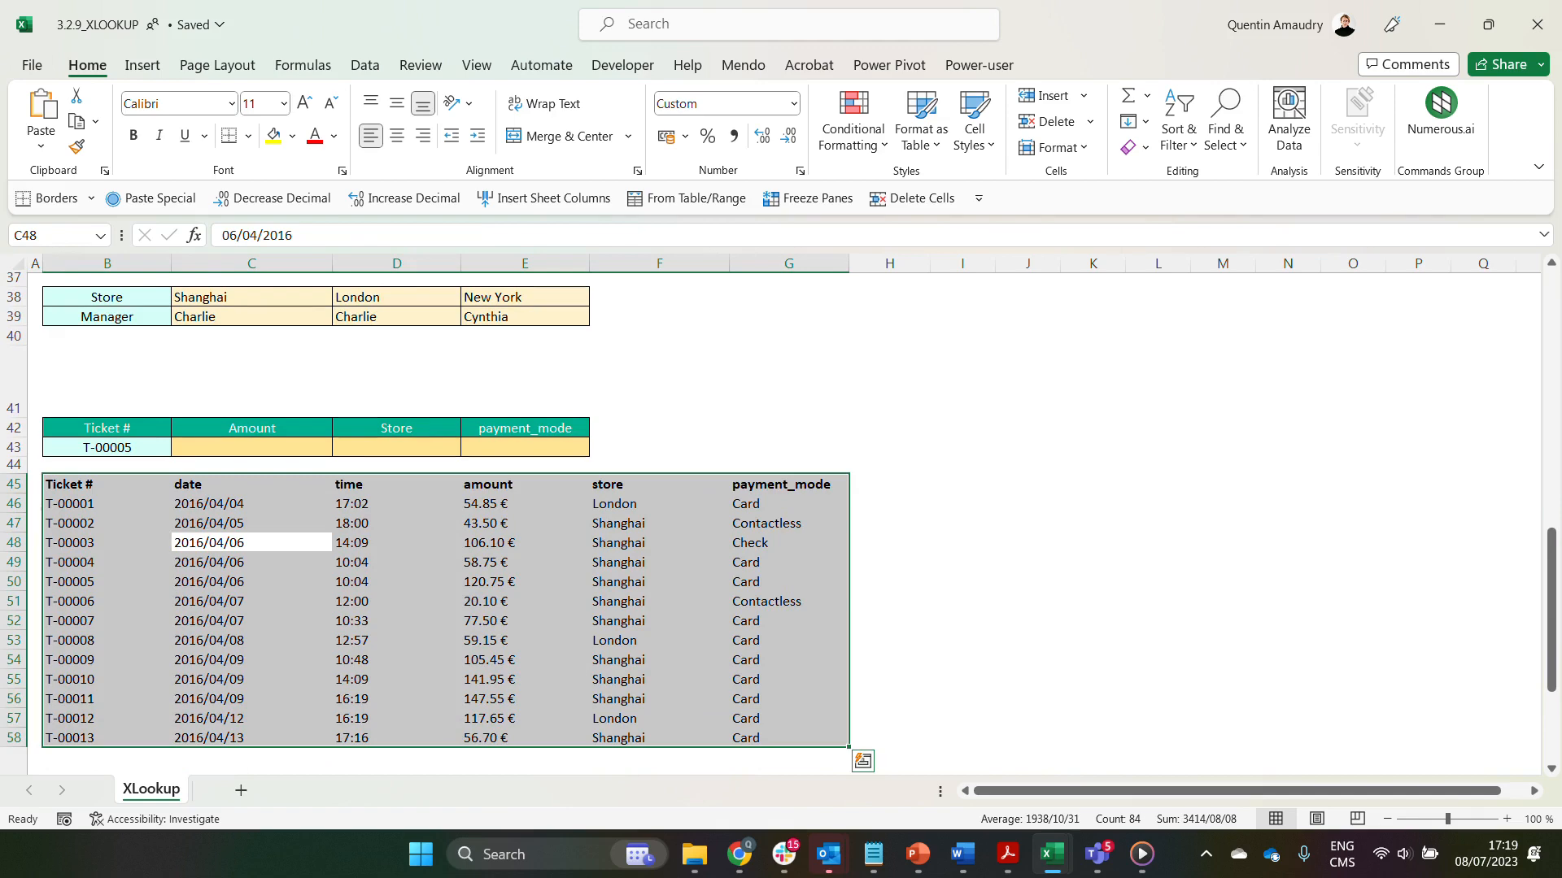
{"action": "key", "text": "ctrl+t"}
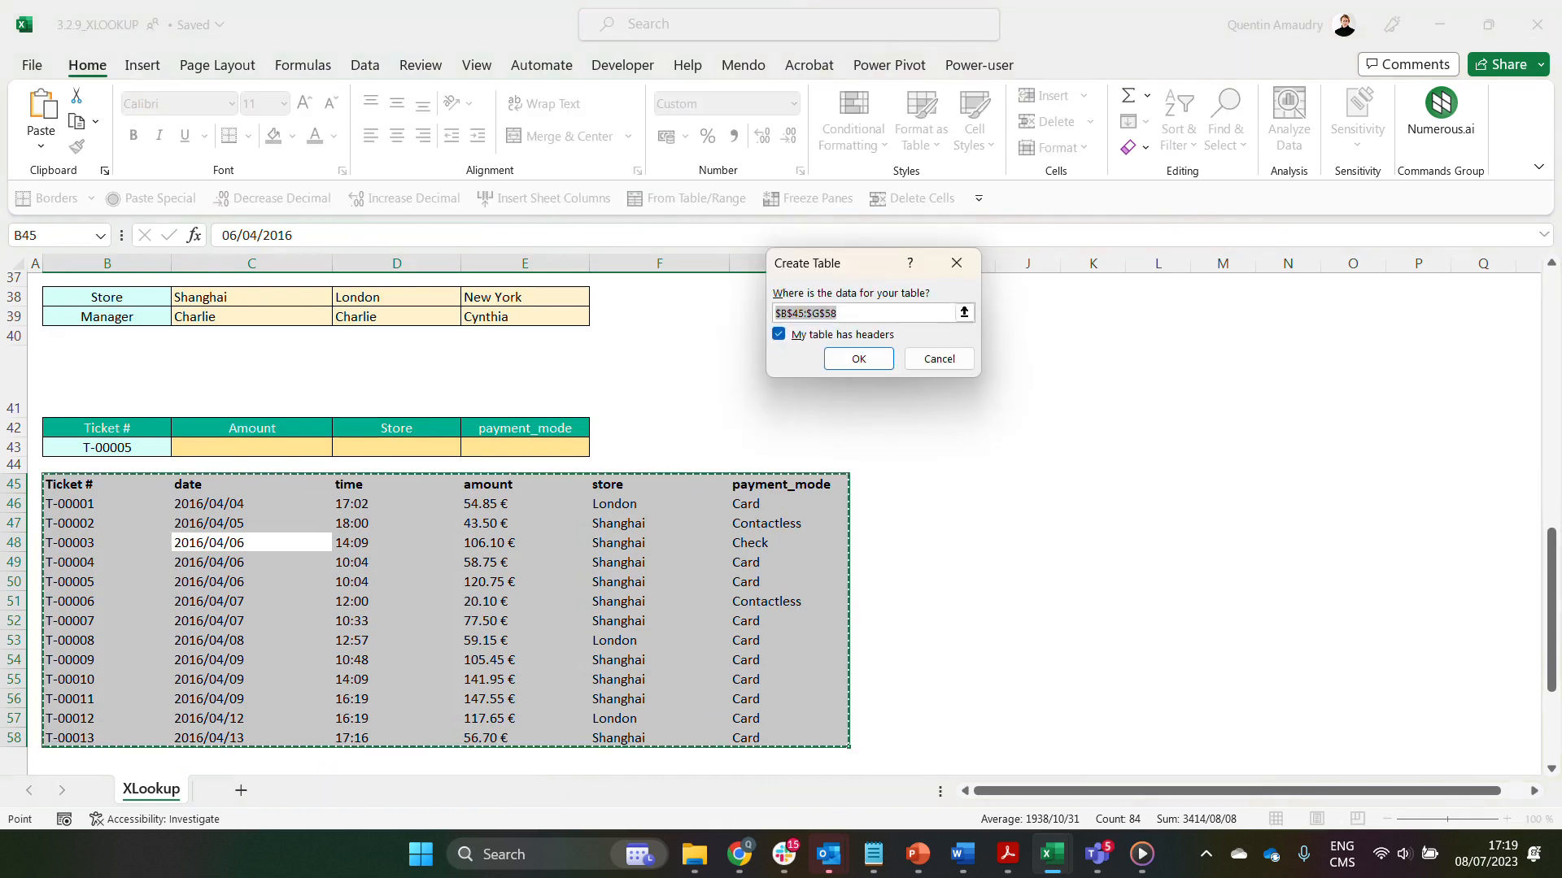
{"action": "left_click", "coordinate": [396, 543]}
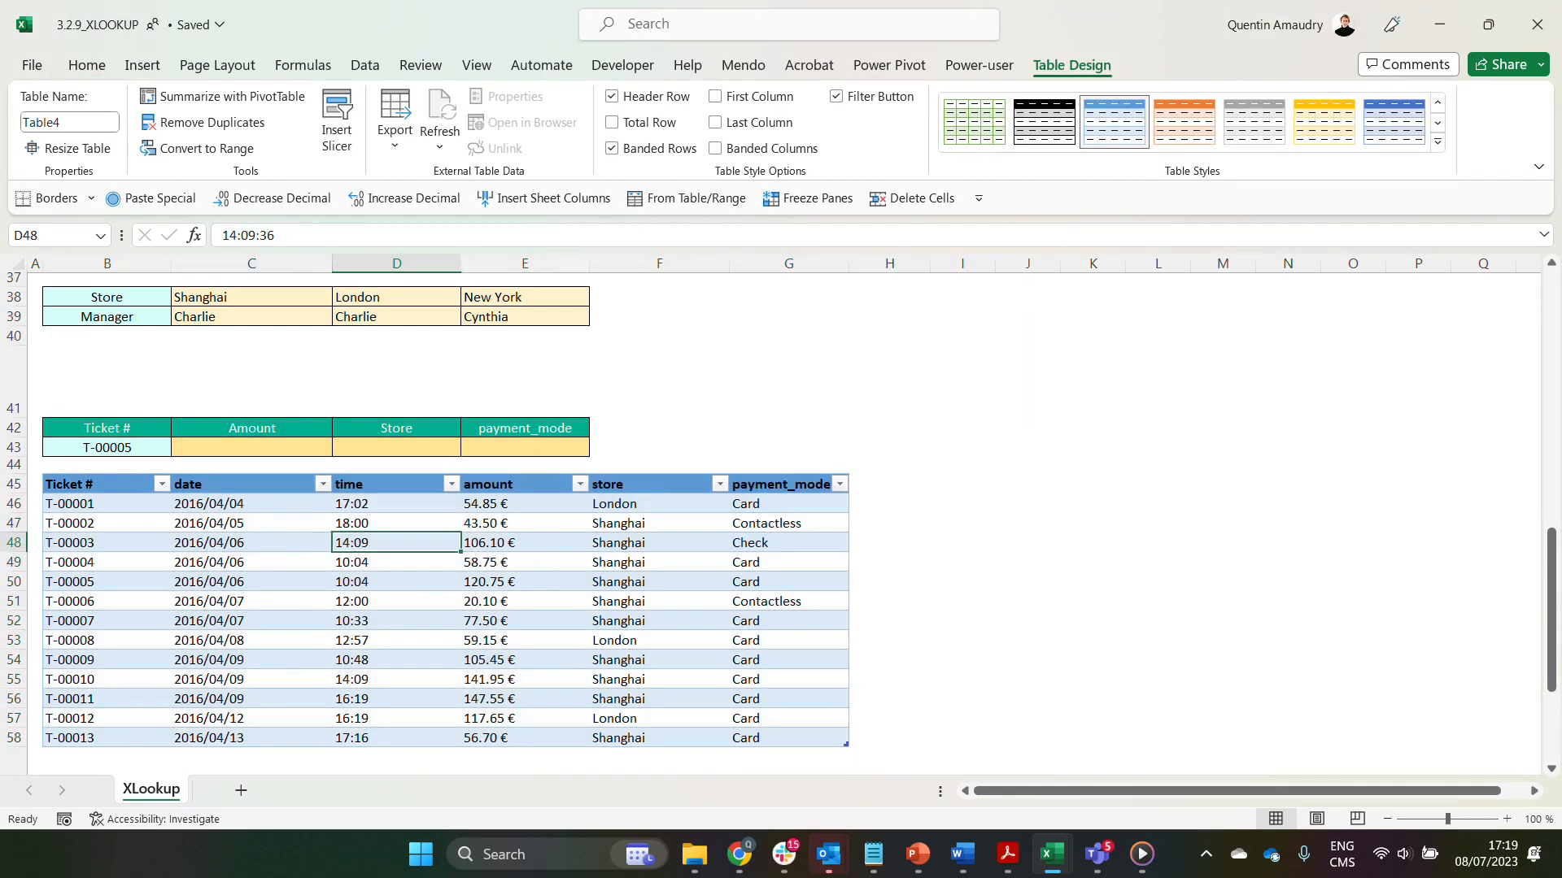
Start an XLOOKUP formula in C43 with $B$43 as the lookup value and the ticket table's Ticket # column as lookup array
{"action": "left_click", "coordinate": [251, 447]}
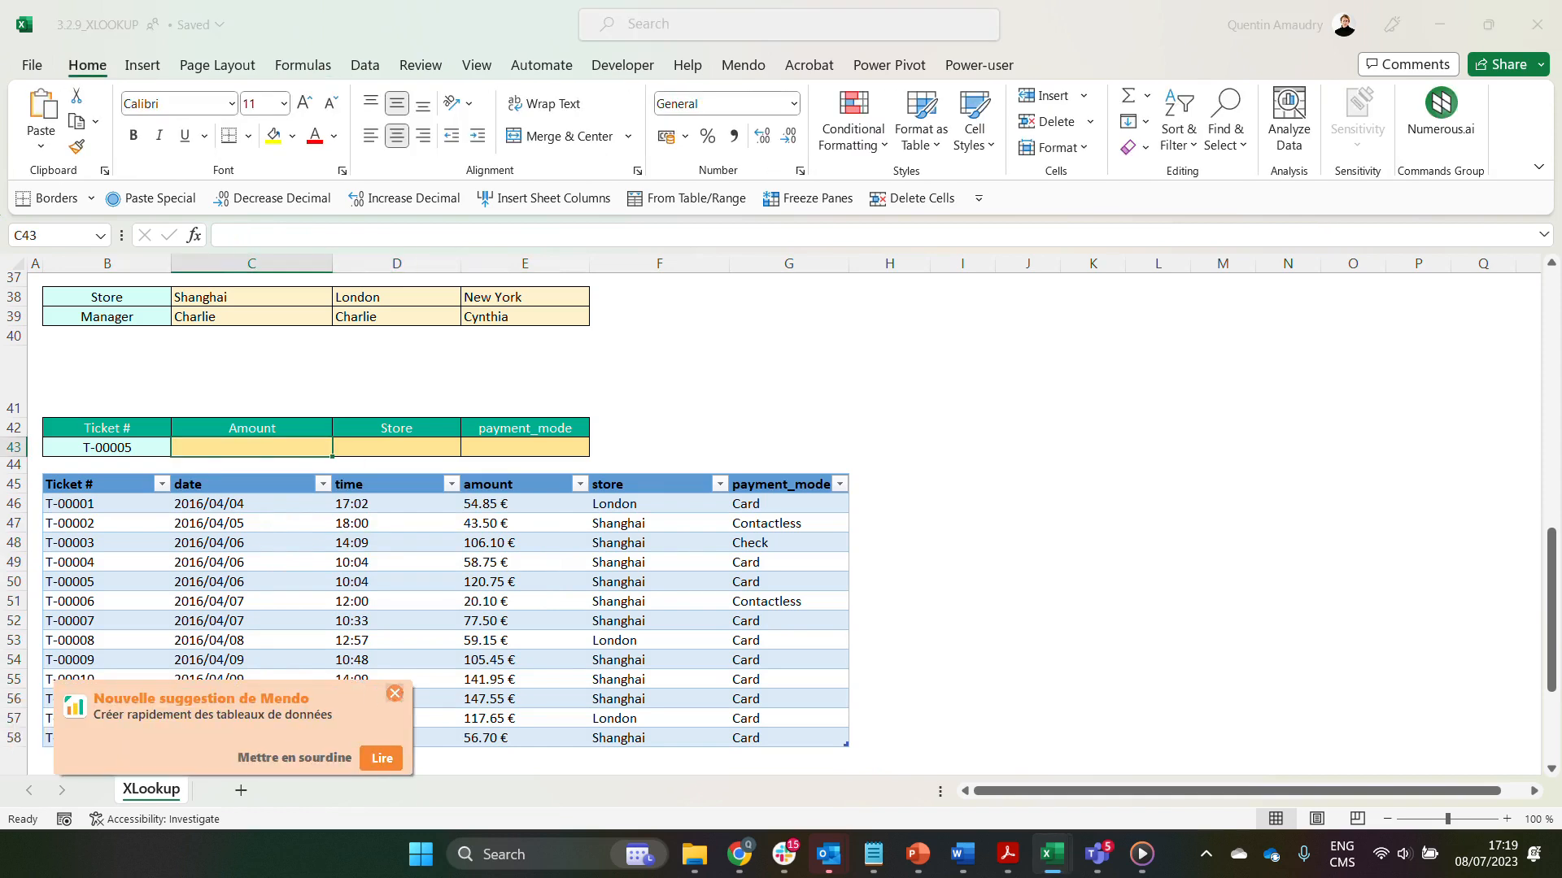
{"action": "left_click", "coordinate": [395, 694]}
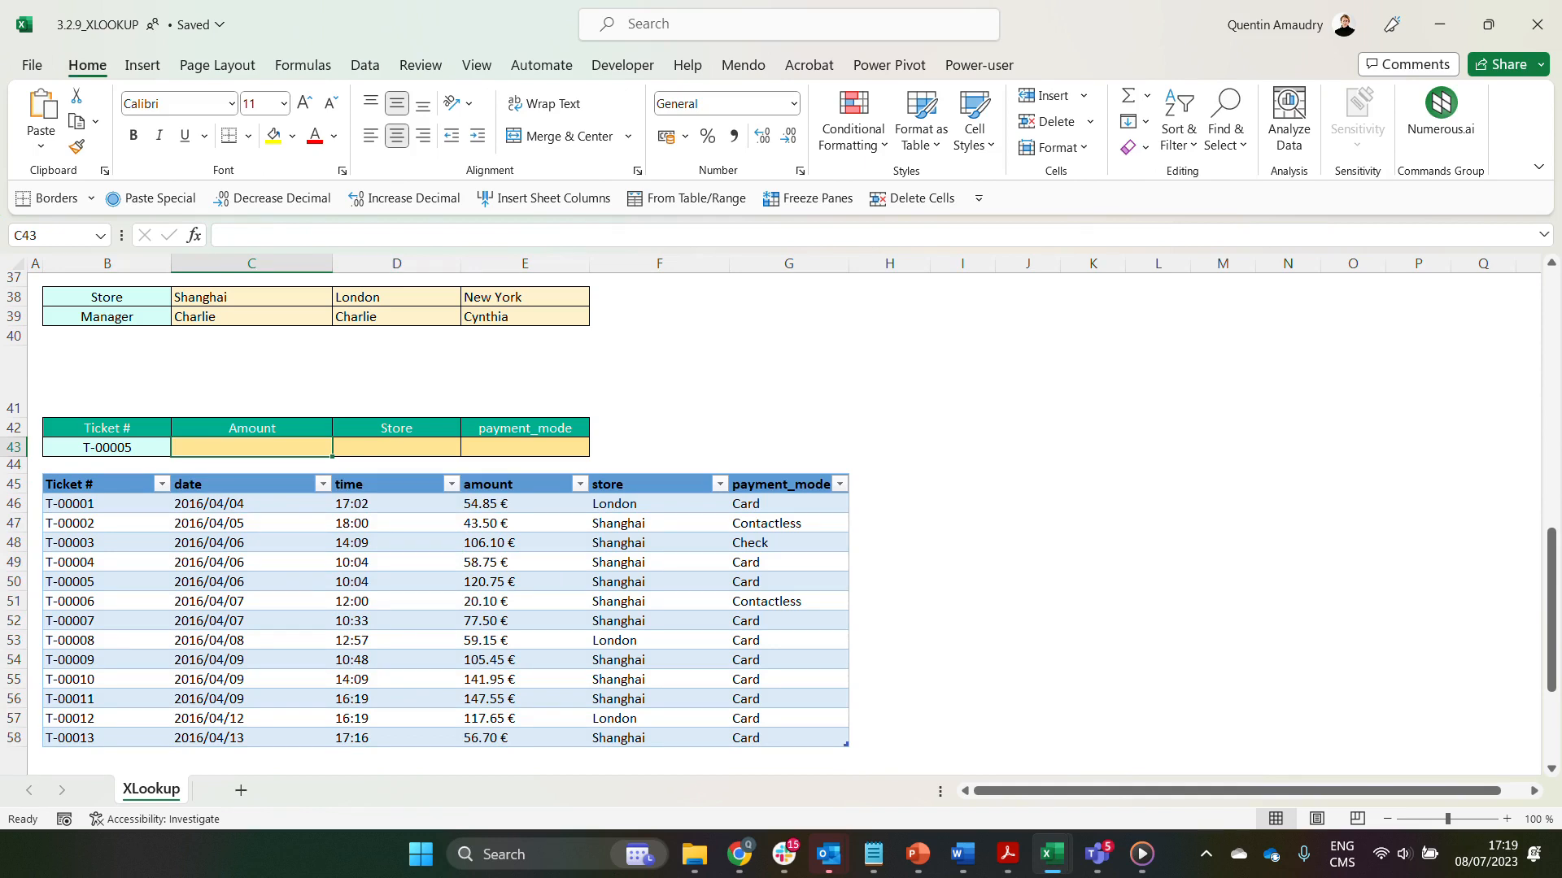
{"action": "type", "text": "=xlookup("}
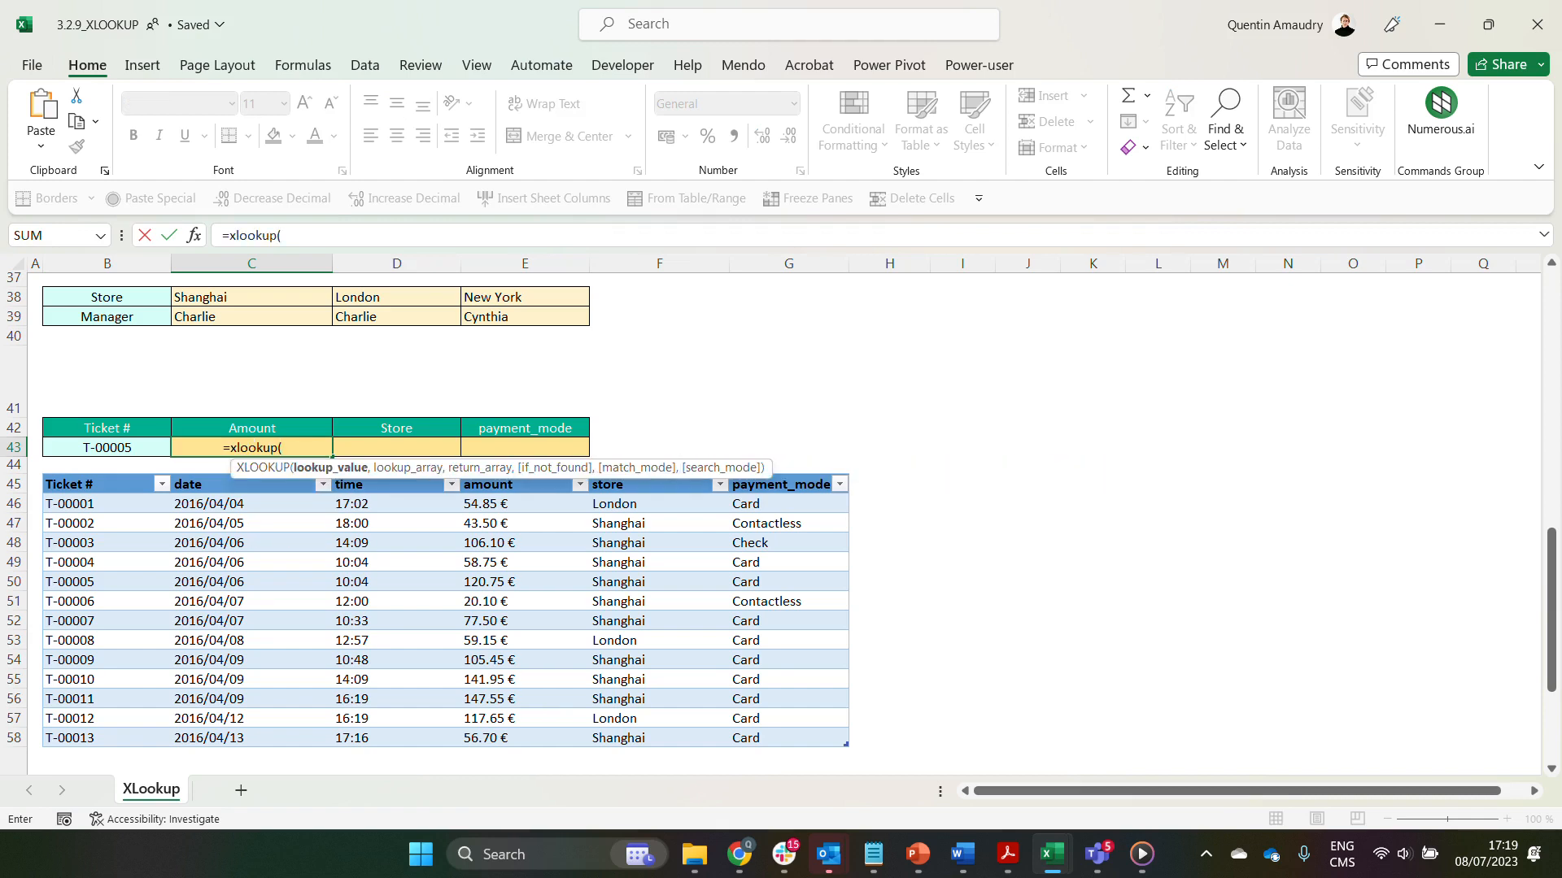
{"action": "key", "text": "Left"}
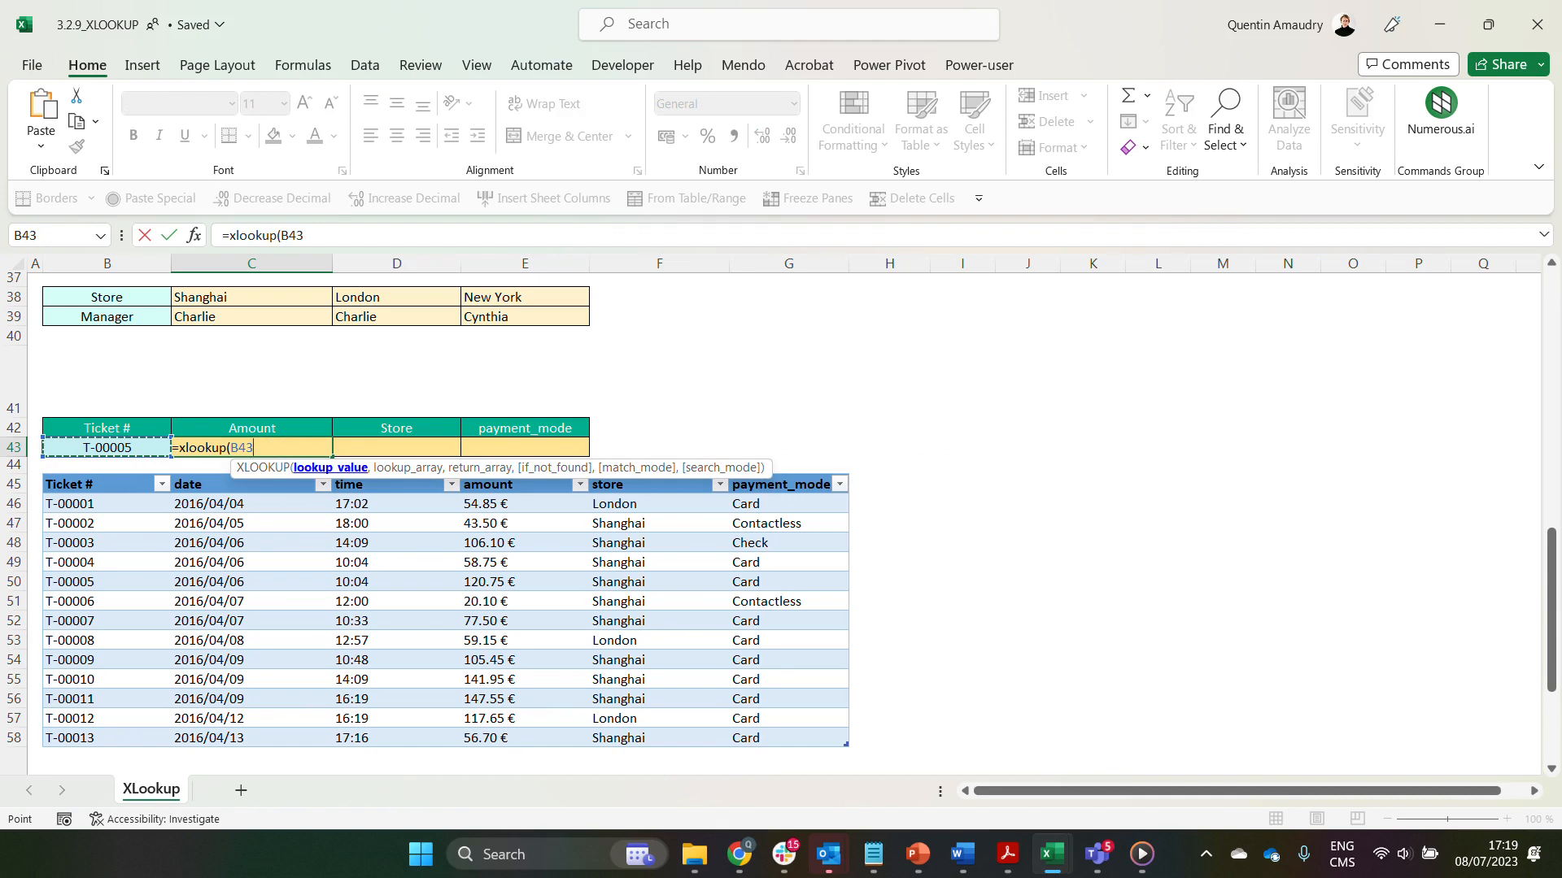
{"action": "key", "text": "F4"}
{"action": "type", "text": ","}
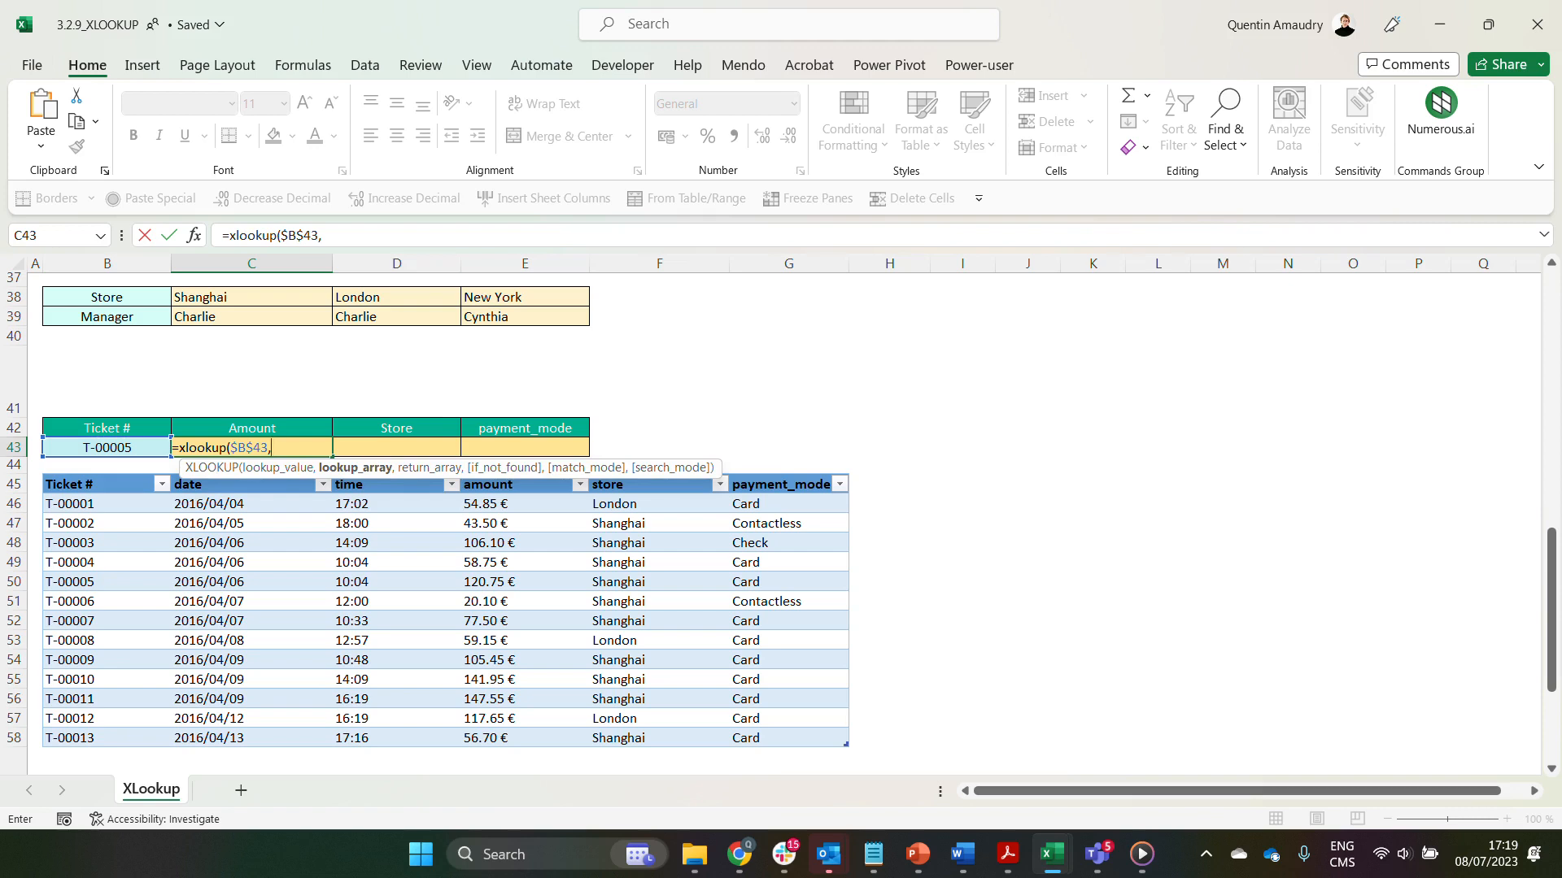
{"action": "left_click_drag", "start_coordinate": [106, 503], "coordinate": [105, 740]}
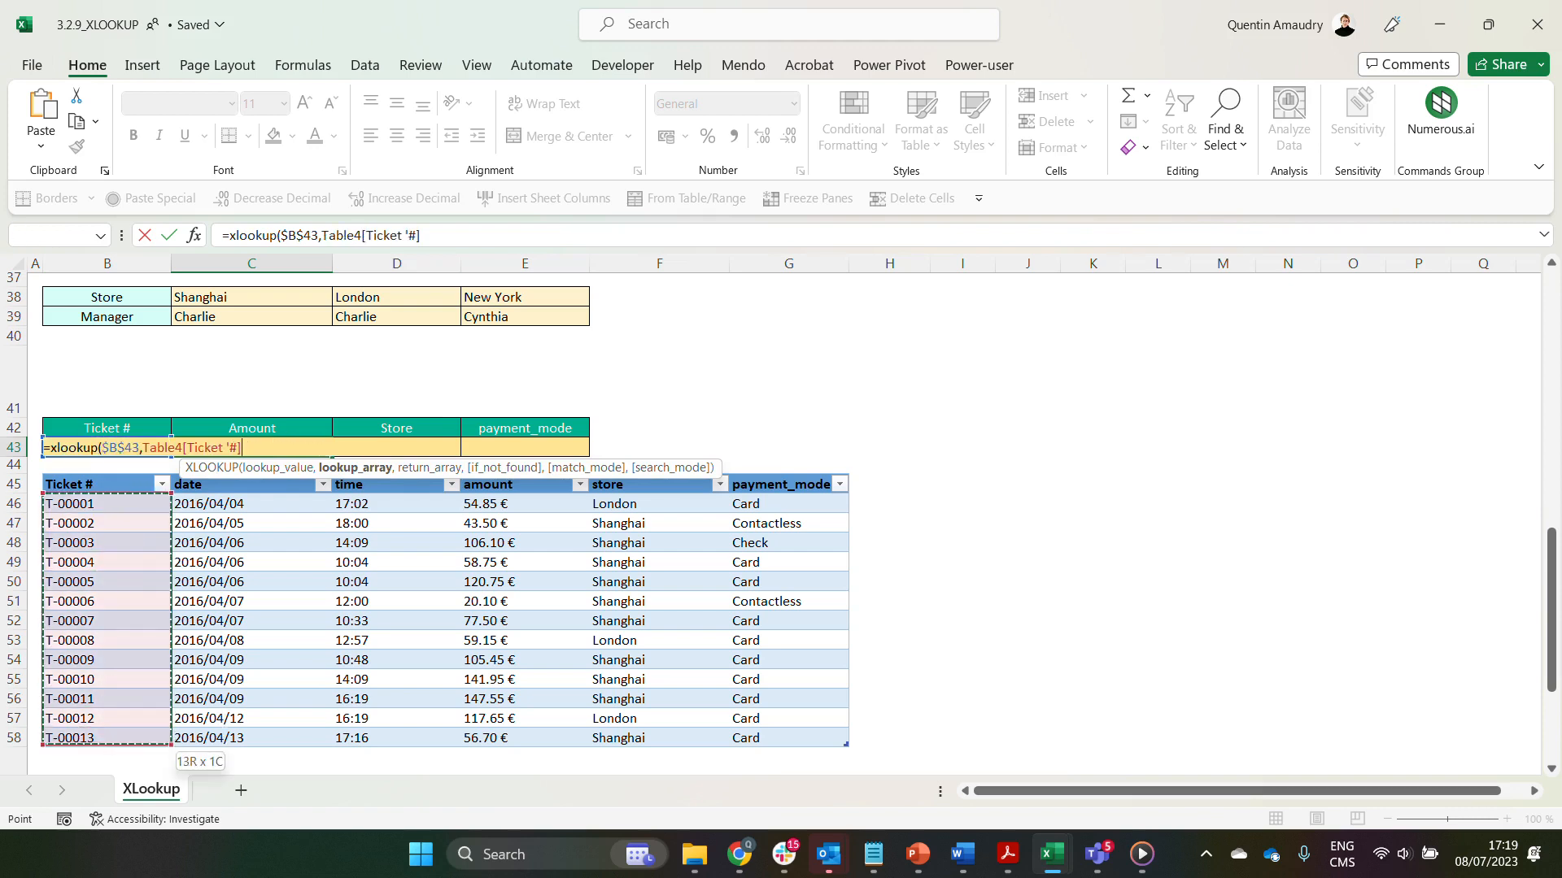
{"action": "type", "text": ","}
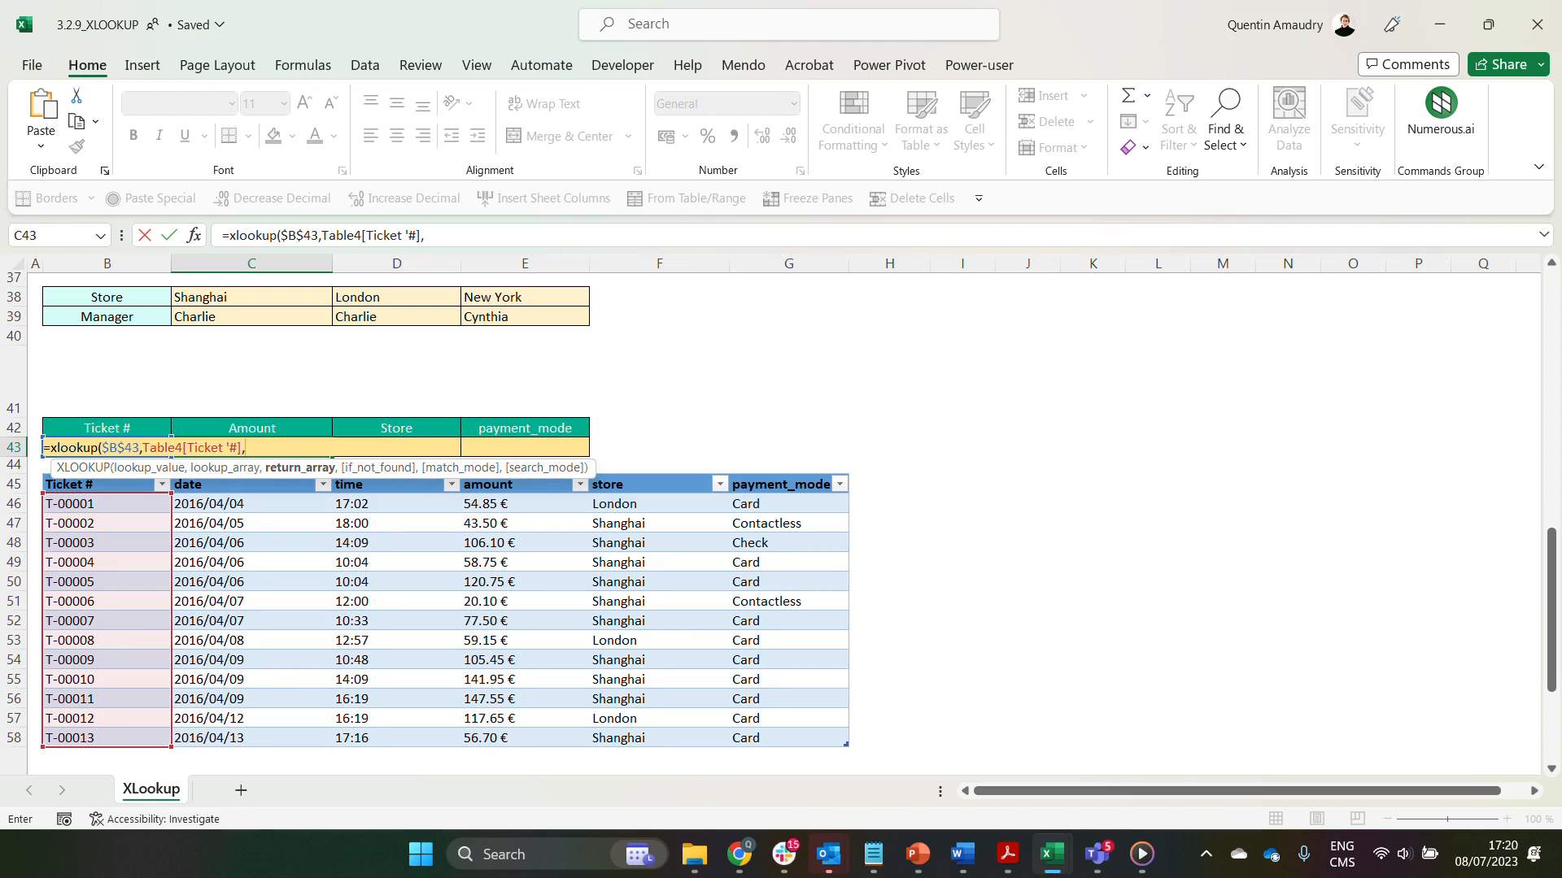
Complete the C43 XLOOKUP with the ticket table's amount through payment_mode columns as the return array
{"action": "left_click_drag", "start_coordinate": [479, 504], "coordinate": [837, 736]}
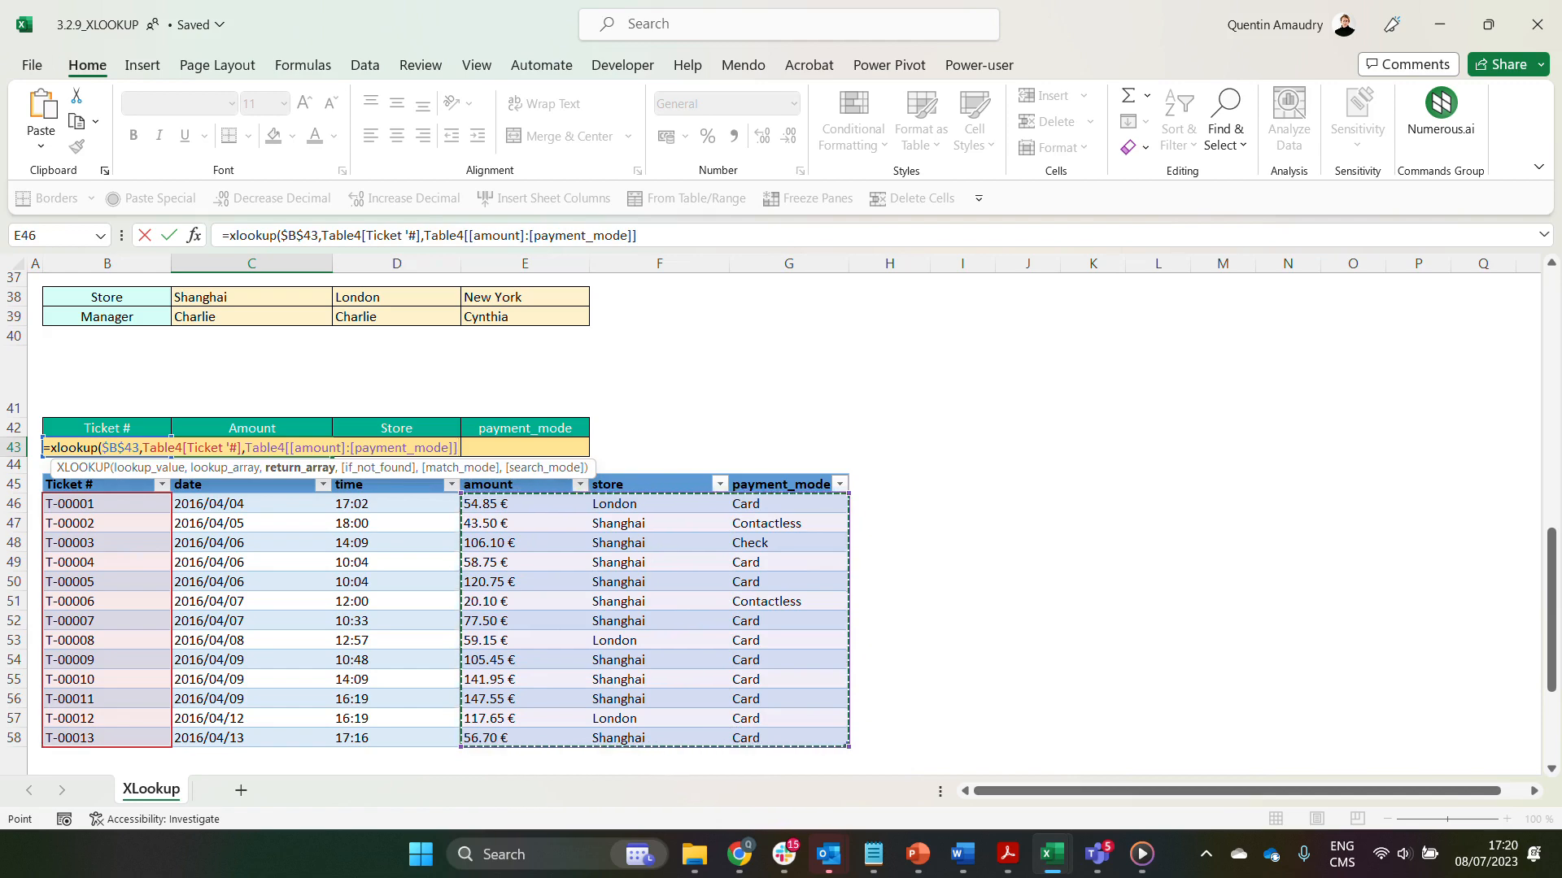
{"action": "type", "text": ")"}
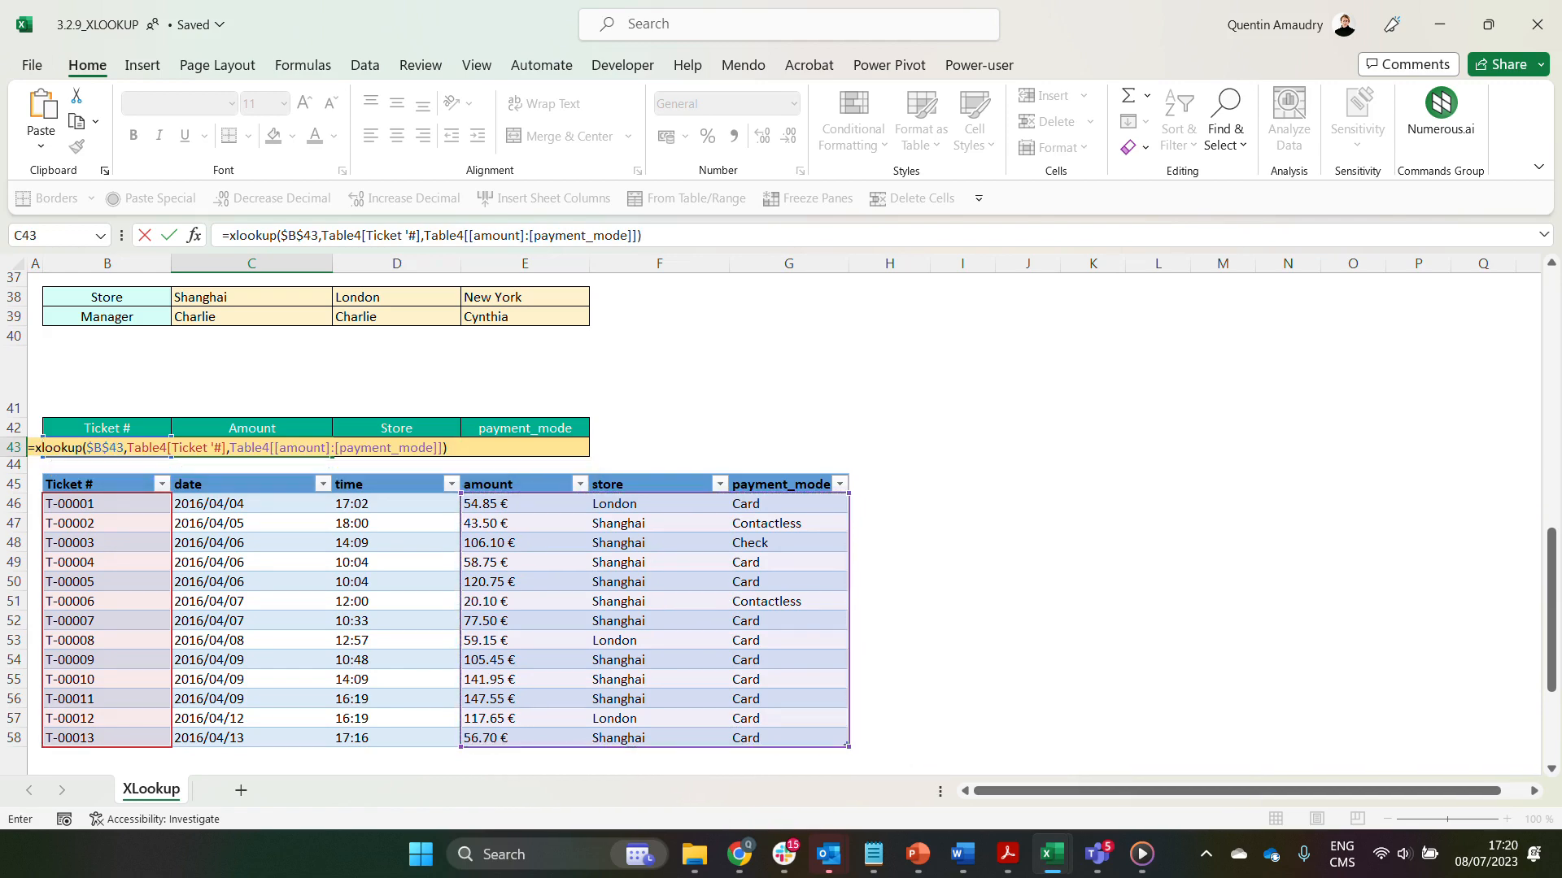
{"action": "key", "text": "ctrl+Return"}
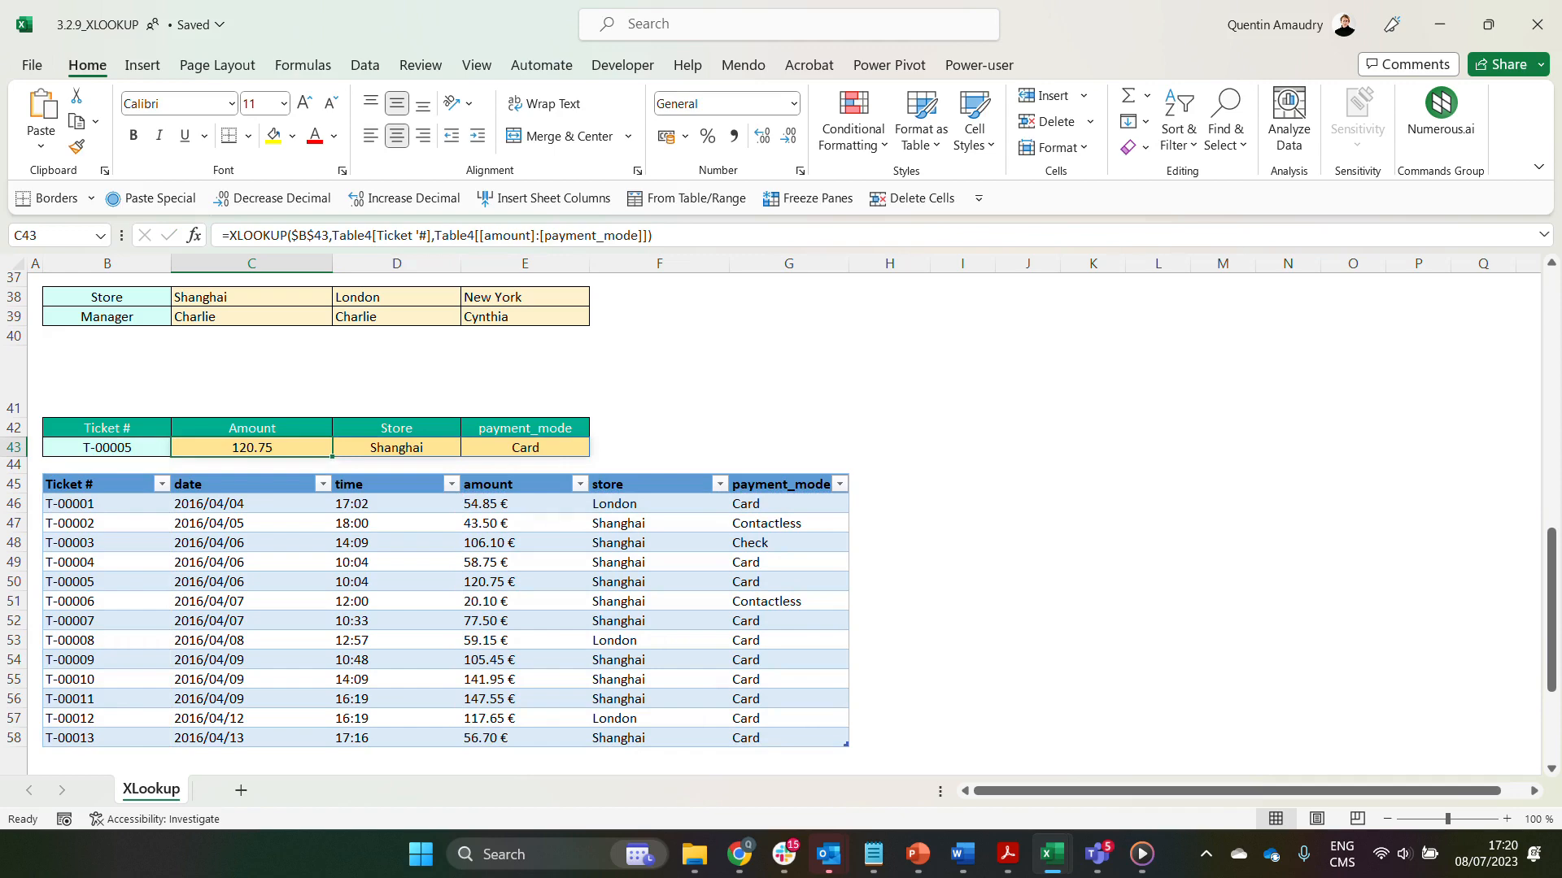
Start an XLOOKUP formula in F62 with the Matricule cell F60 as the lookup value and B61:B66 as the lookup array
{"action": "scroll", "coordinate": [781, 520], "scroll_direction": "down", "scroll_amount": 3}
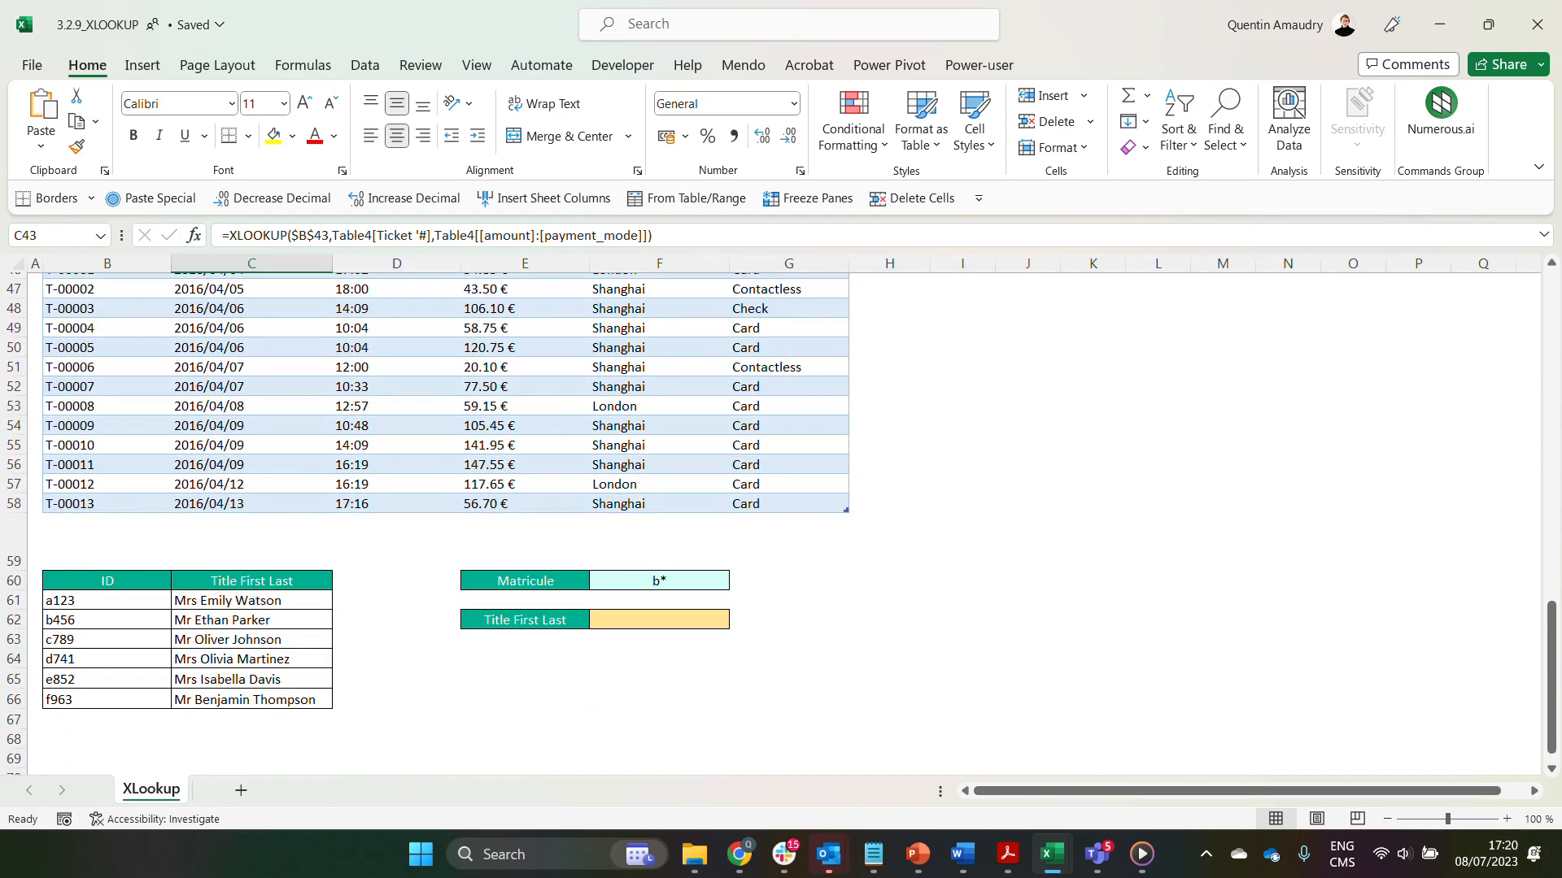
{"action": "left_click", "coordinate": [659, 620]}
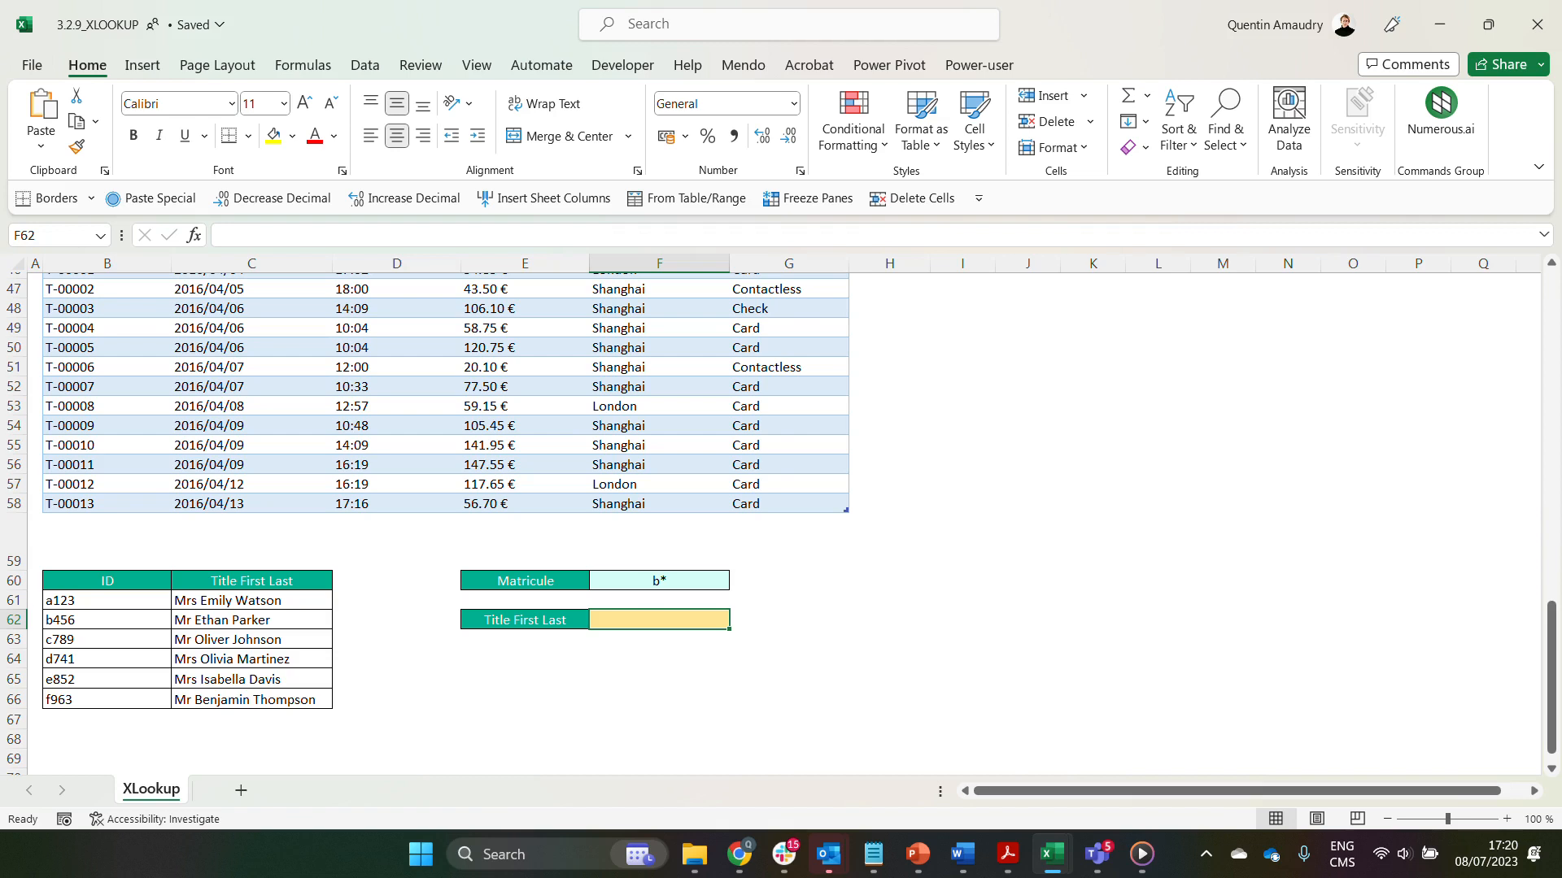
{"action": "type", "text": "=xlook"}
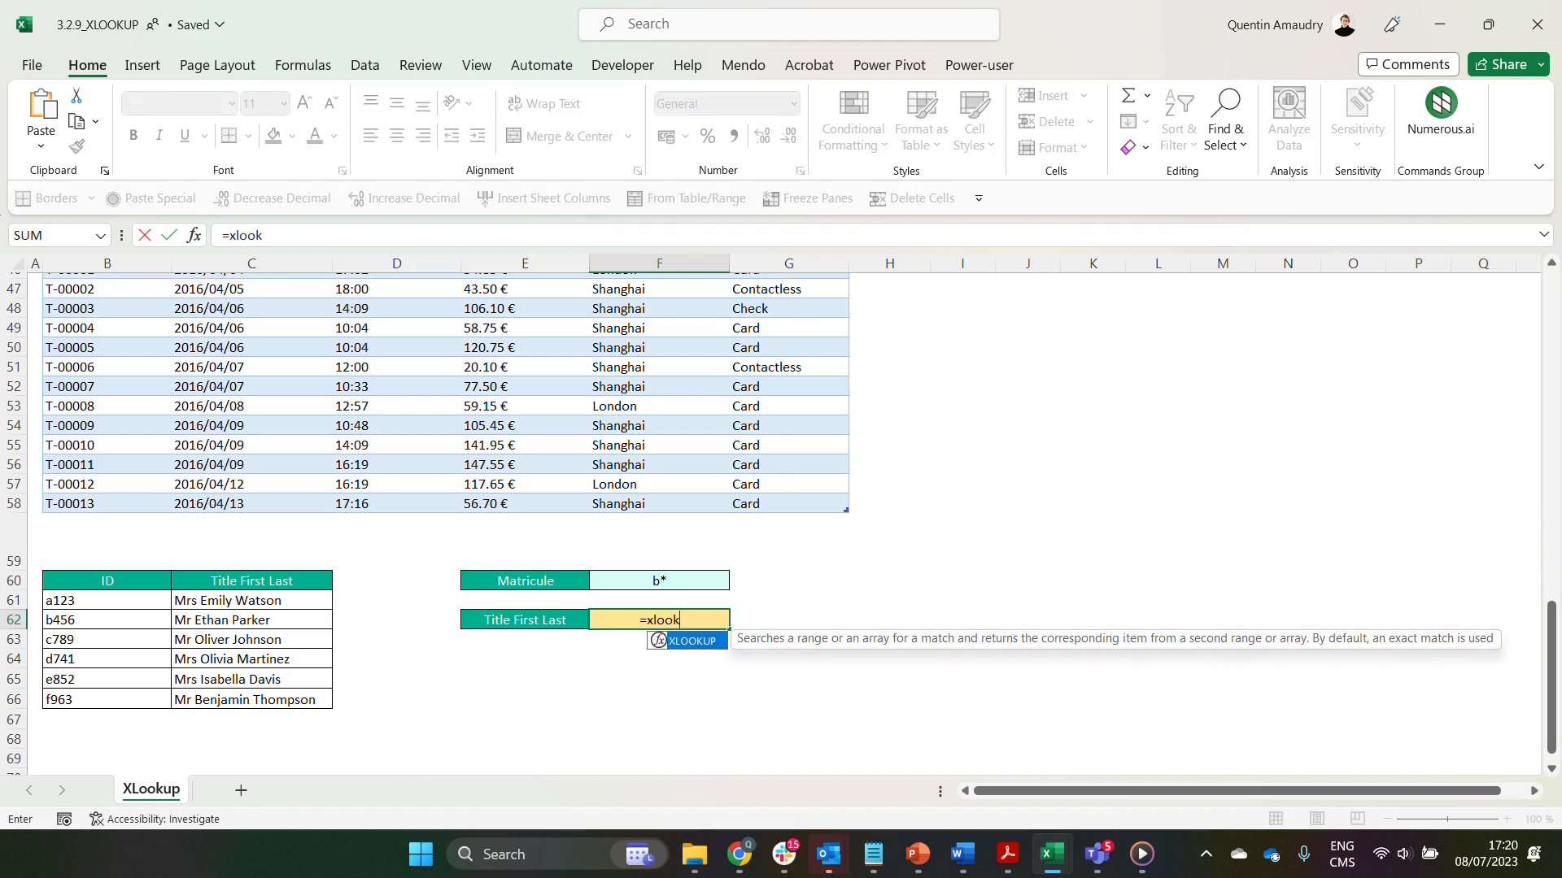
{"action": "type", "text": "up("}
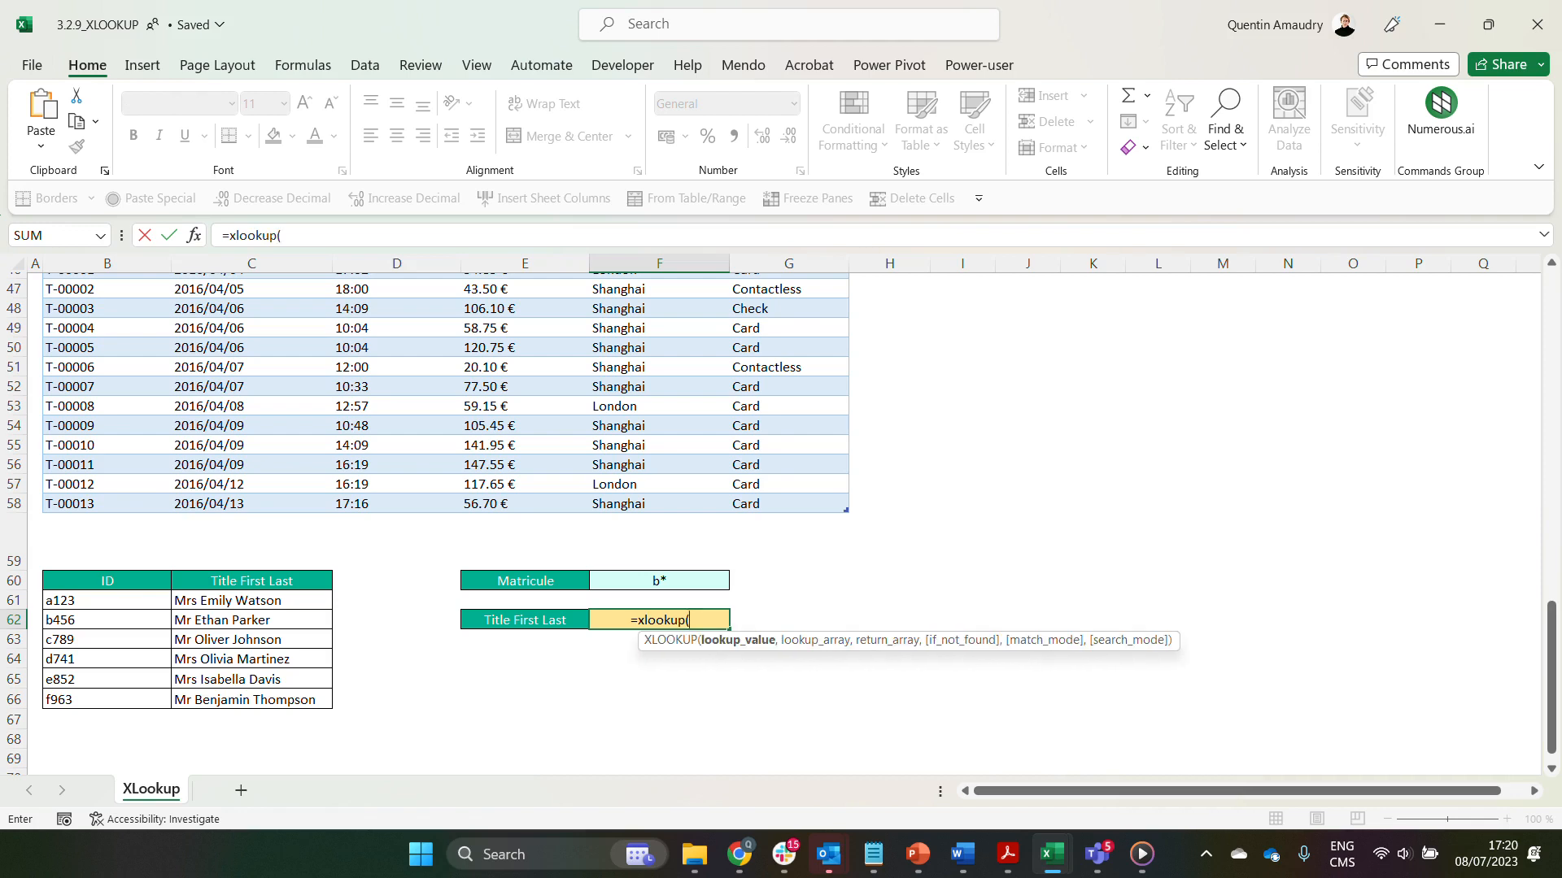
{"action": "left_click", "coordinate": [659, 581]}
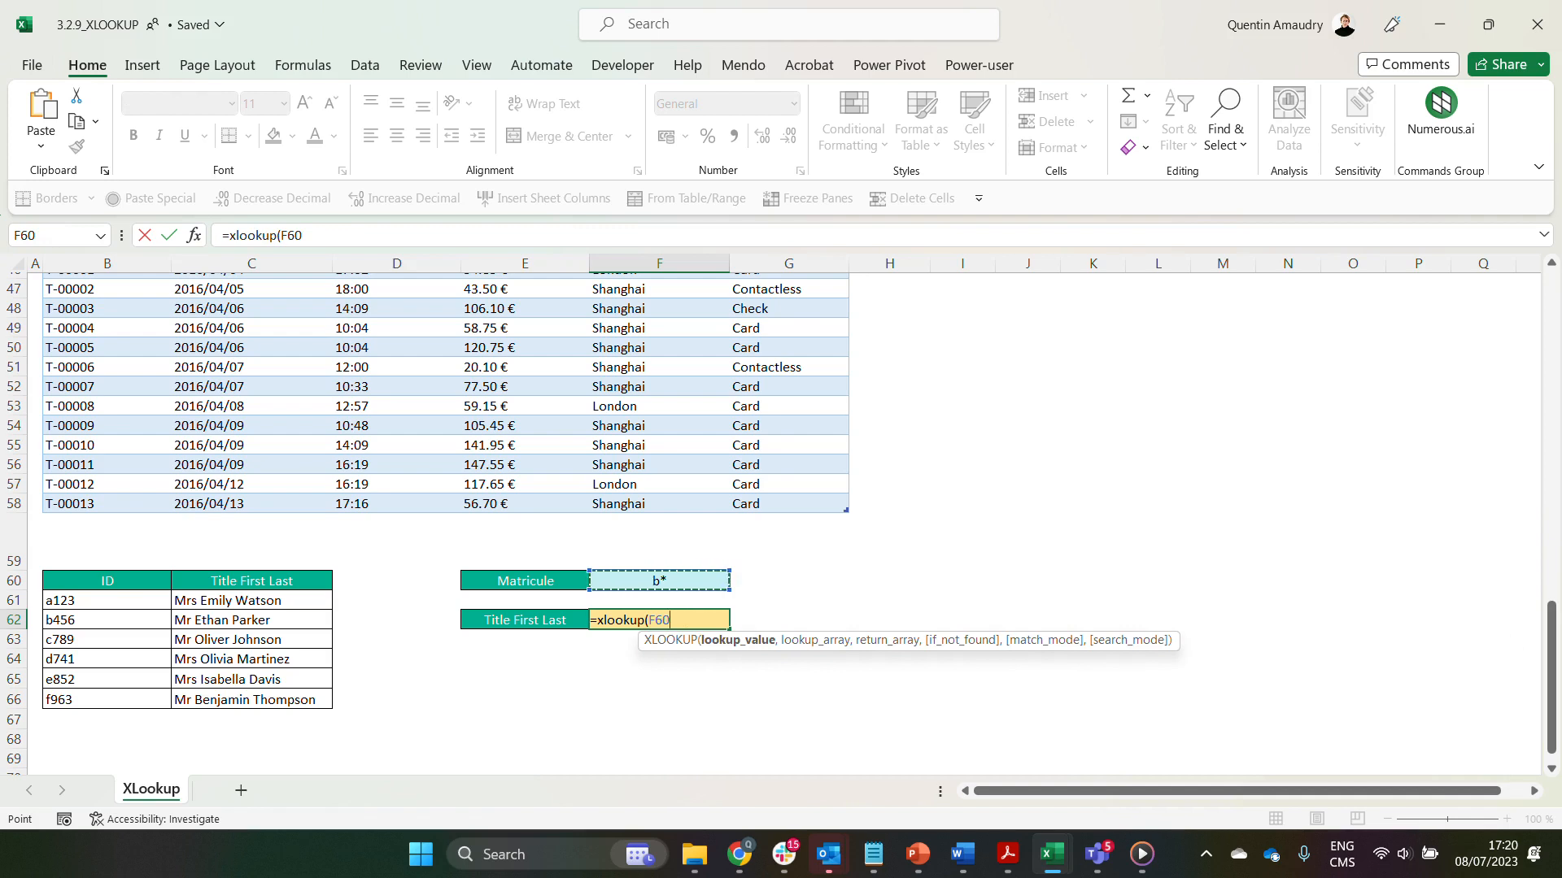
{"action": "type", "text": ","}
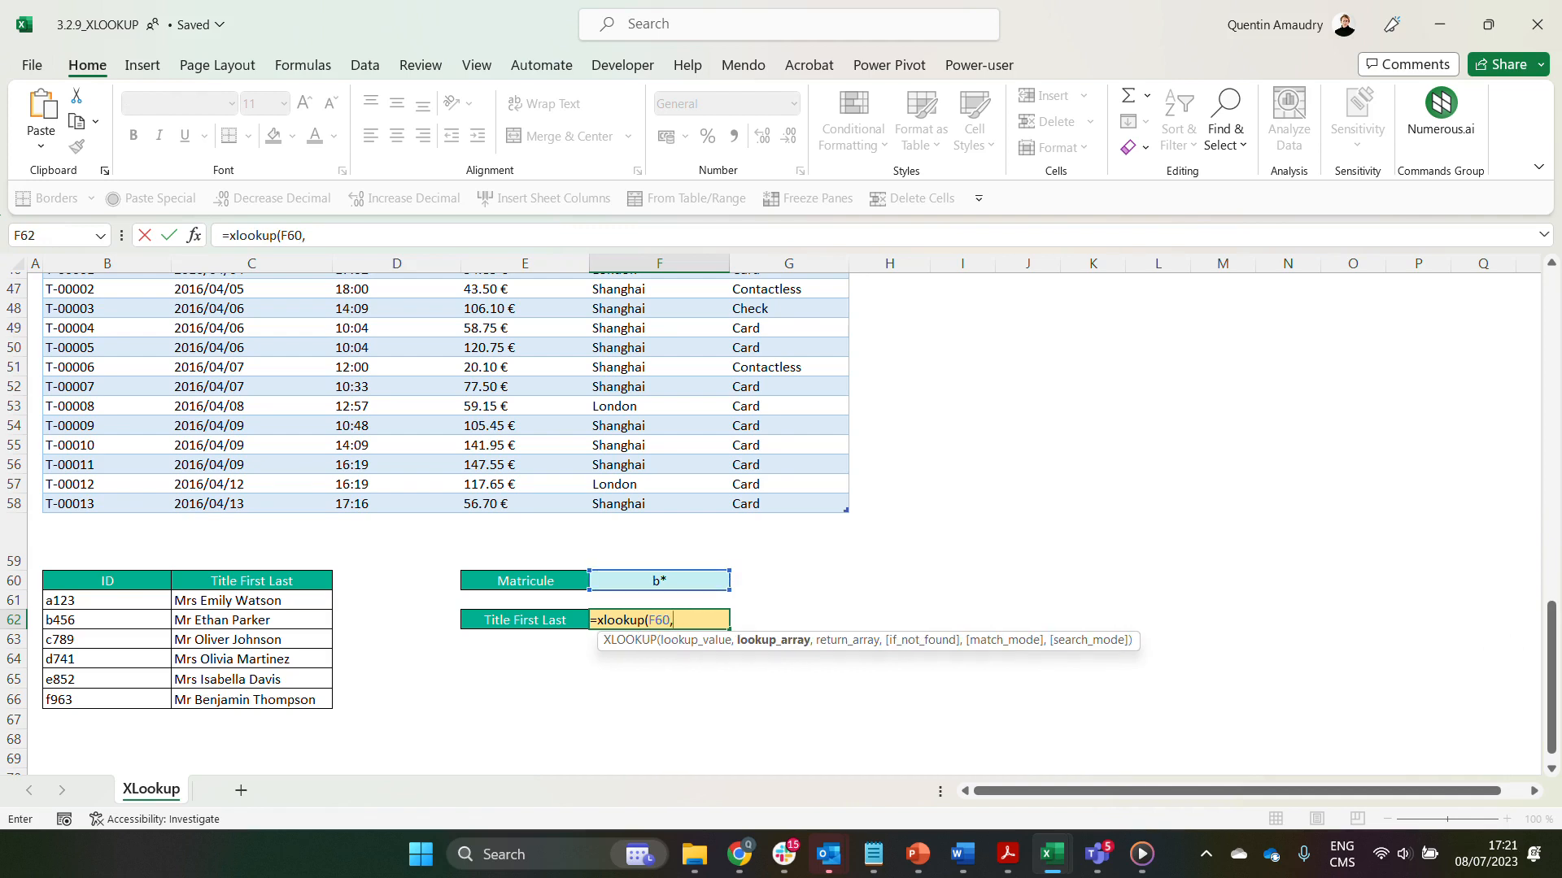
{"action": "left_click_drag", "start_coordinate": [106, 600], "coordinate": [105, 699]}
{"action": "type", "text": ","}
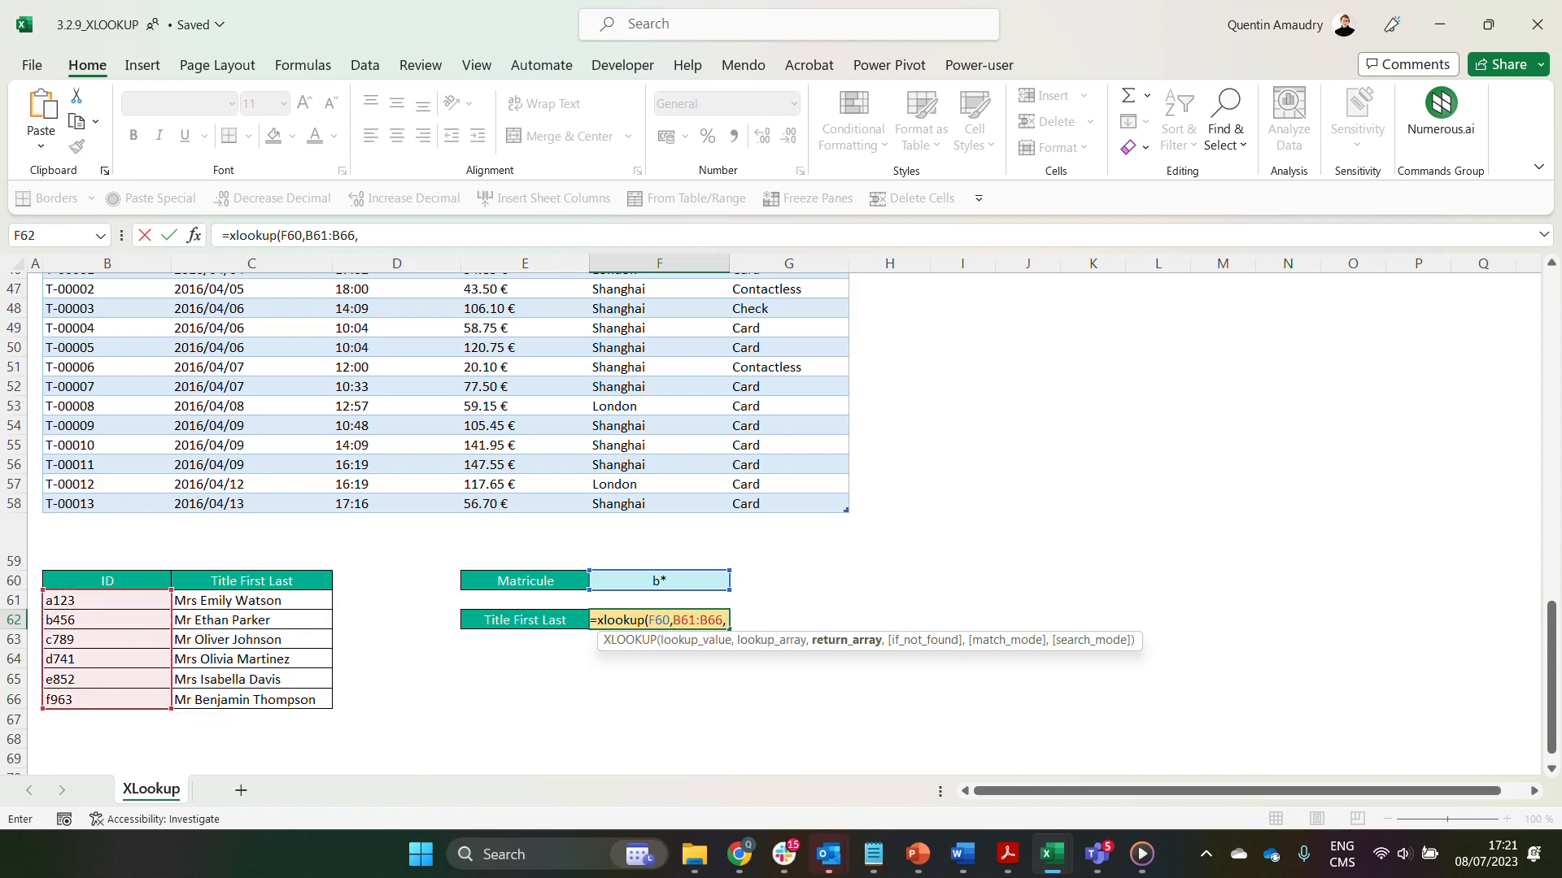
Complete the F62 XLOOKUP with C61:C66 as return array, an empty if-not-found argument and match mode 2 for wildcards
{"action": "left_click_drag", "start_coordinate": [249, 600], "coordinate": [248, 701]}
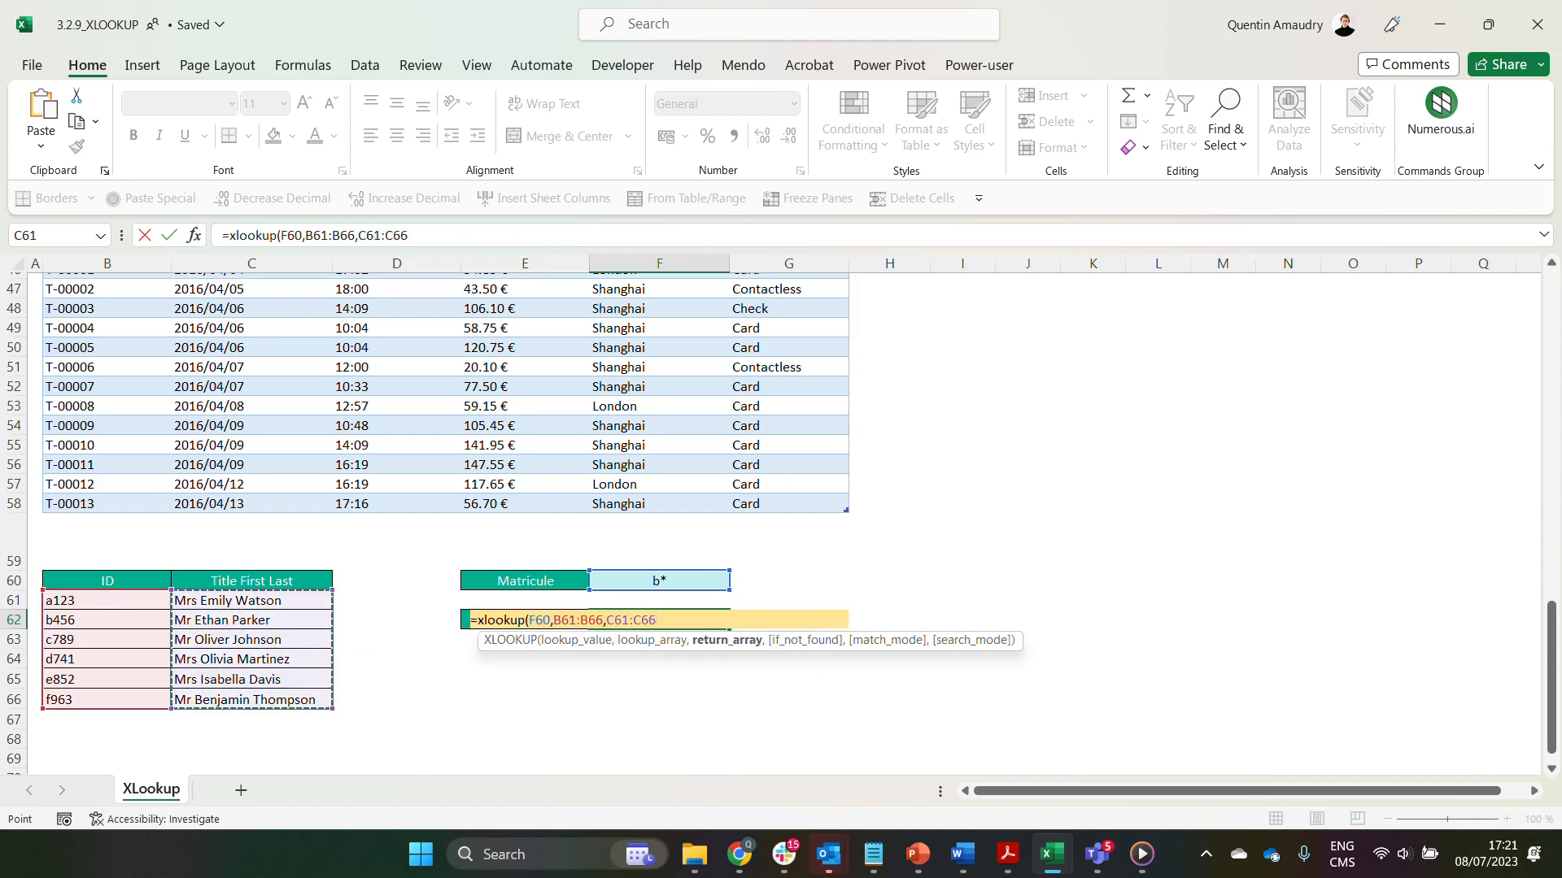
{"action": "type", "text": ","}
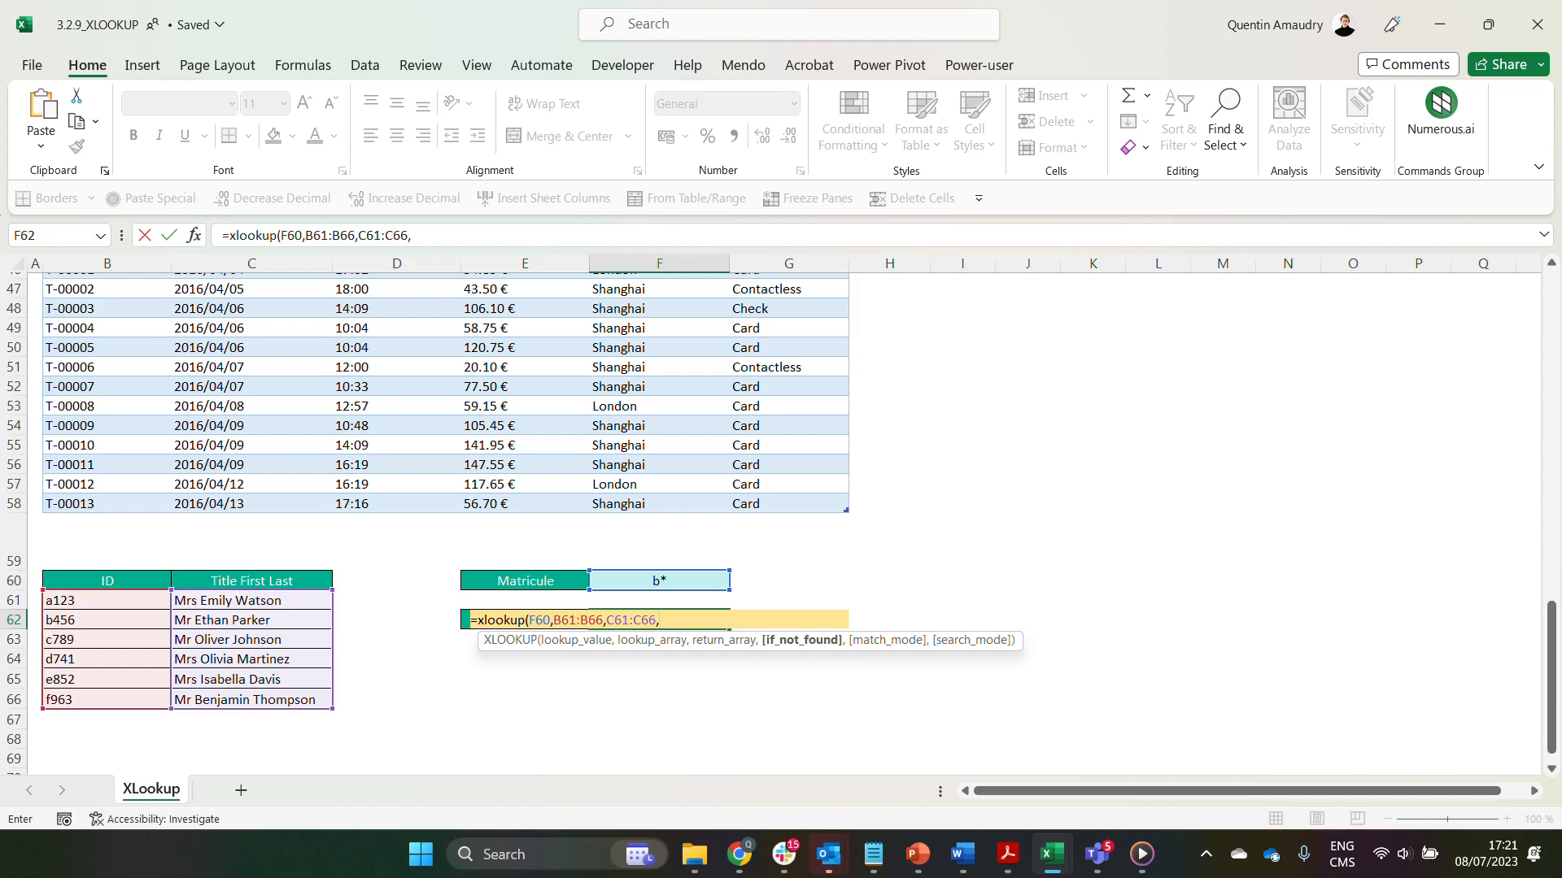
{"action": "type", "text": ","}
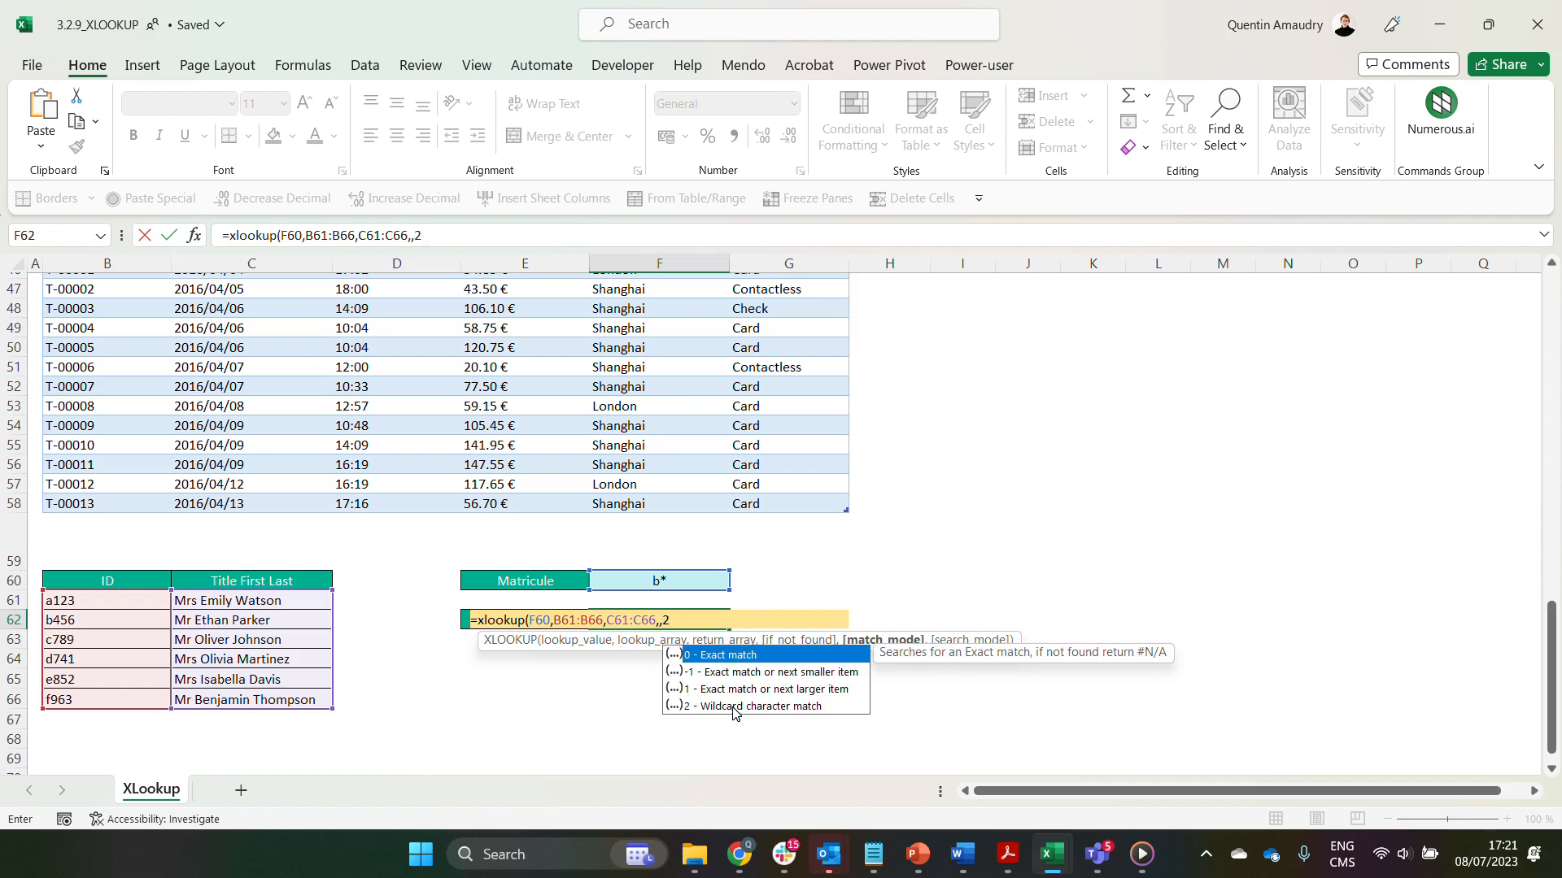
{"action": "type", "text": "2)"}
{"action": "key", "text": "Return"}
{"action": "key", "text": "Up"}
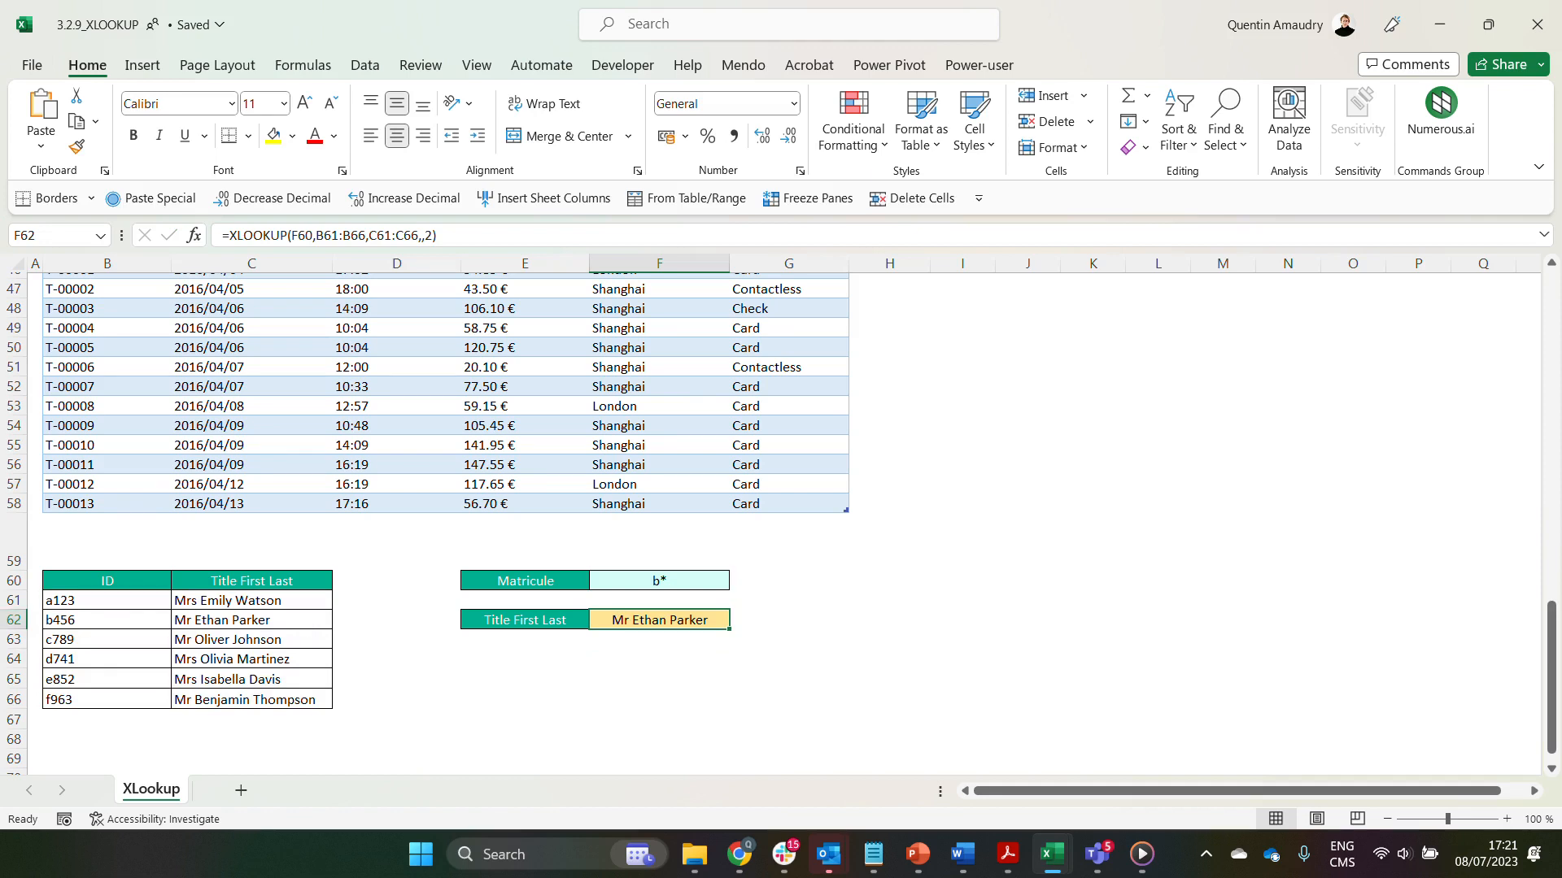
Compare the F62 lookup result with the b456 row of the ID table and review the completed lookups above
{"action": "left_click_drag", "start_coordinate": [107, 620], "coordinate": [251, 619]}
{"action": "left_click", "coordinate": [525, 639]}
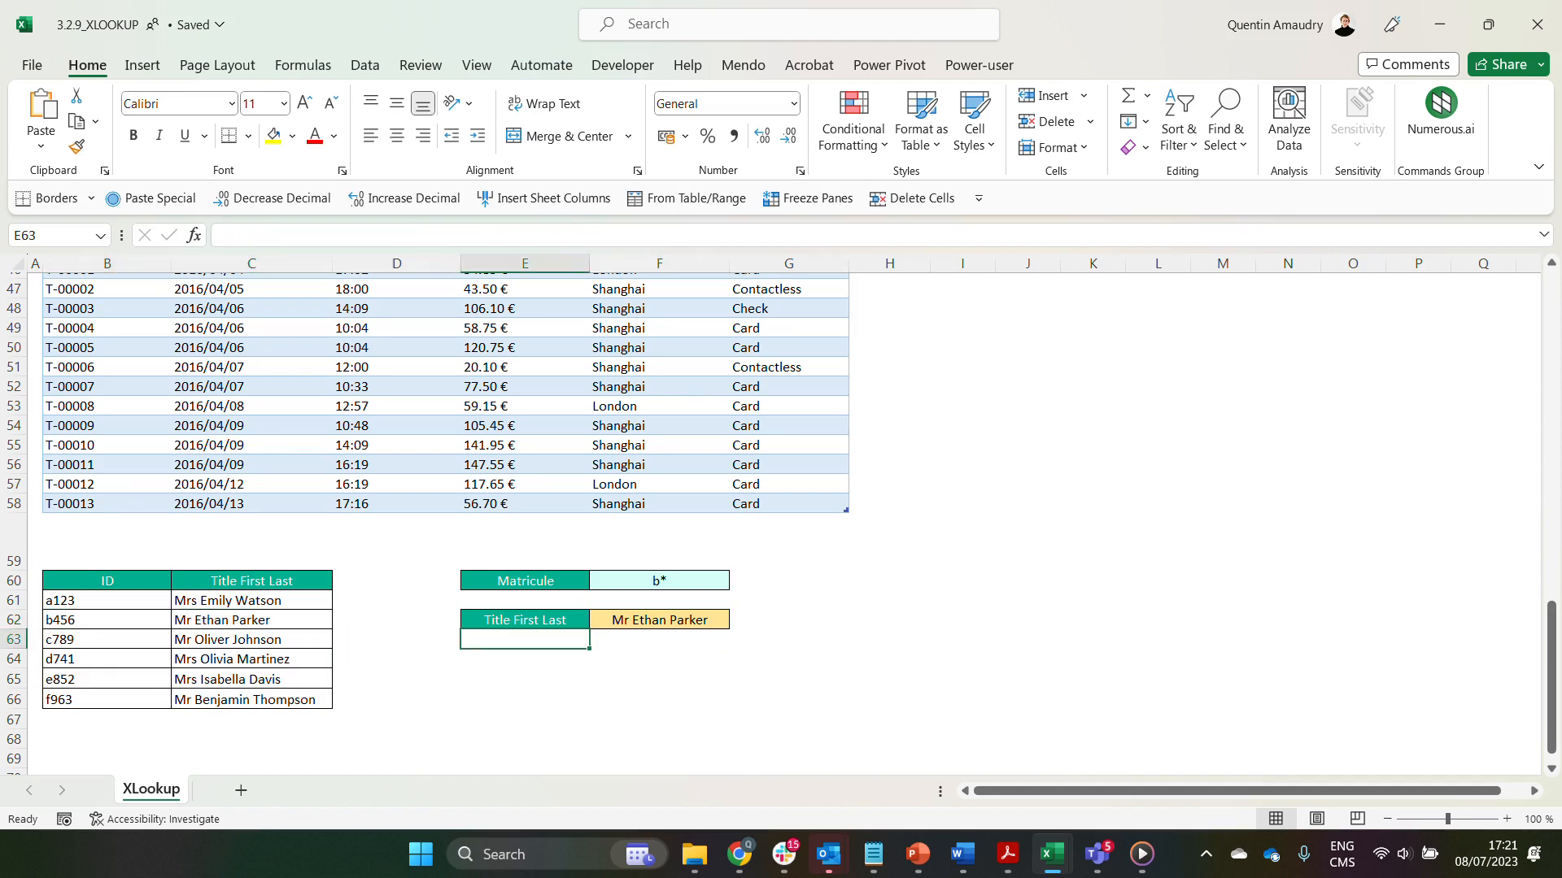
{"action": "left_click", "coordinate": [660, 620]}
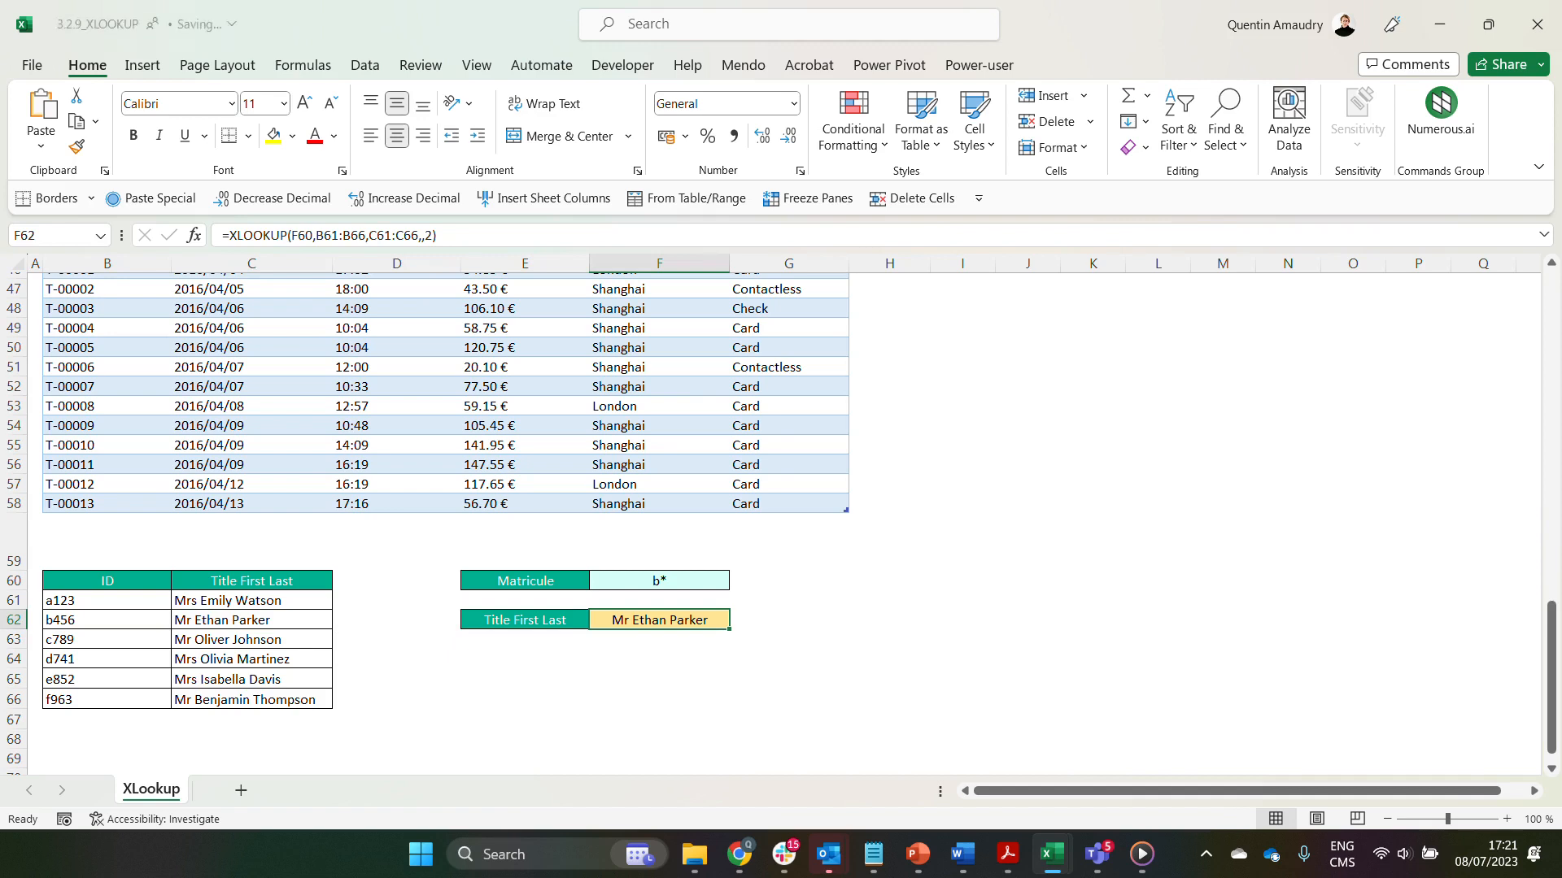
{"action": "scroll", "coordinate": [446, 521], "scroll_direction": "up", "scroll_amount": 4}
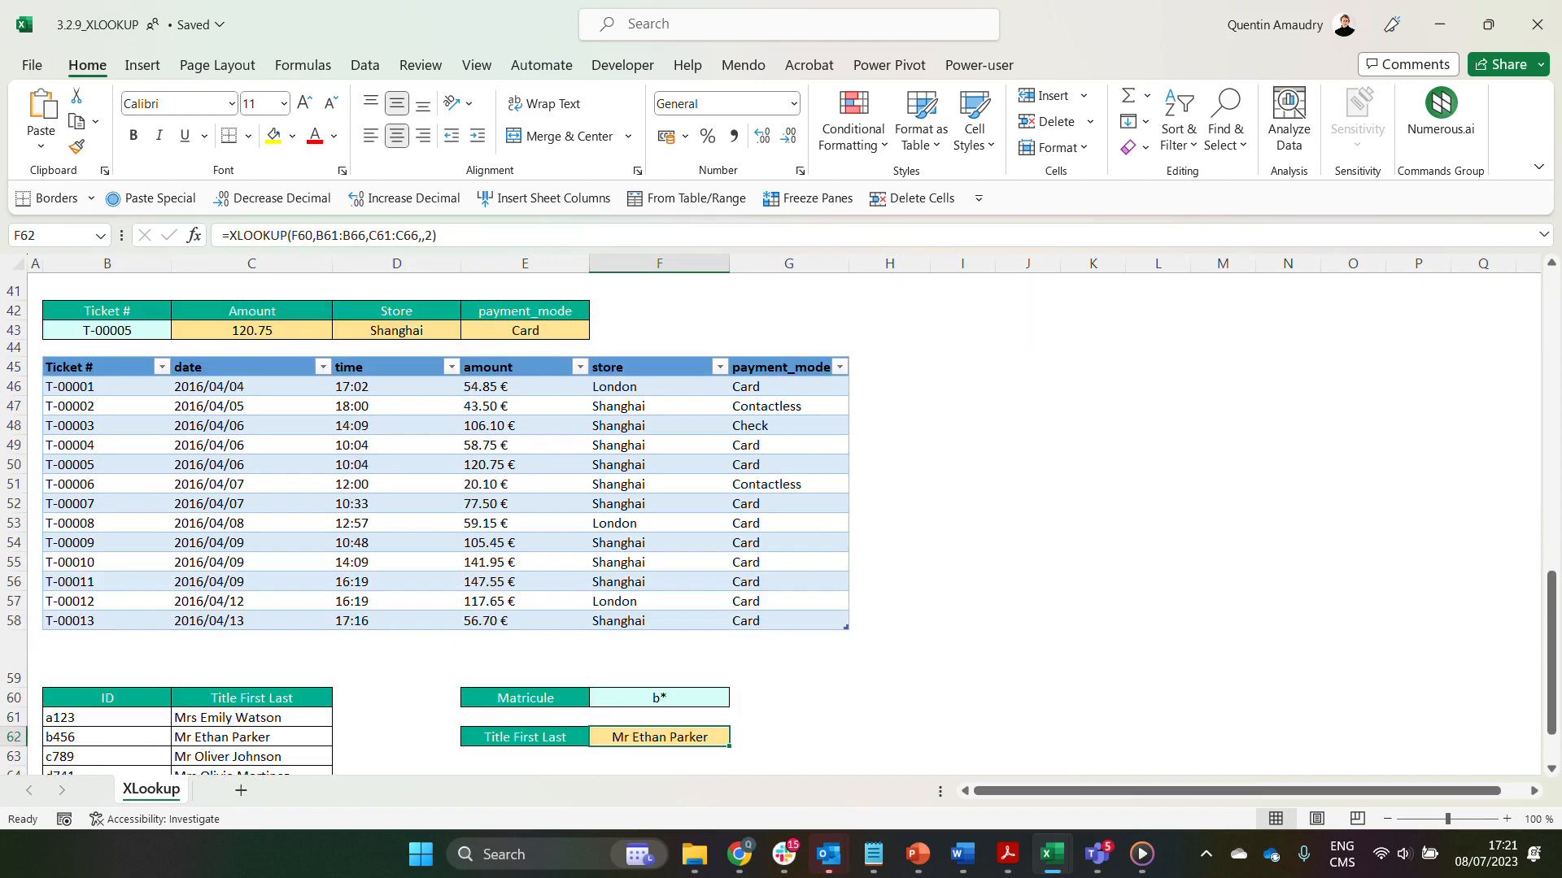
{"action": "scroll", "coordinate": [446, 520], "scroll_direction": "up", "scroll_amount": 2}
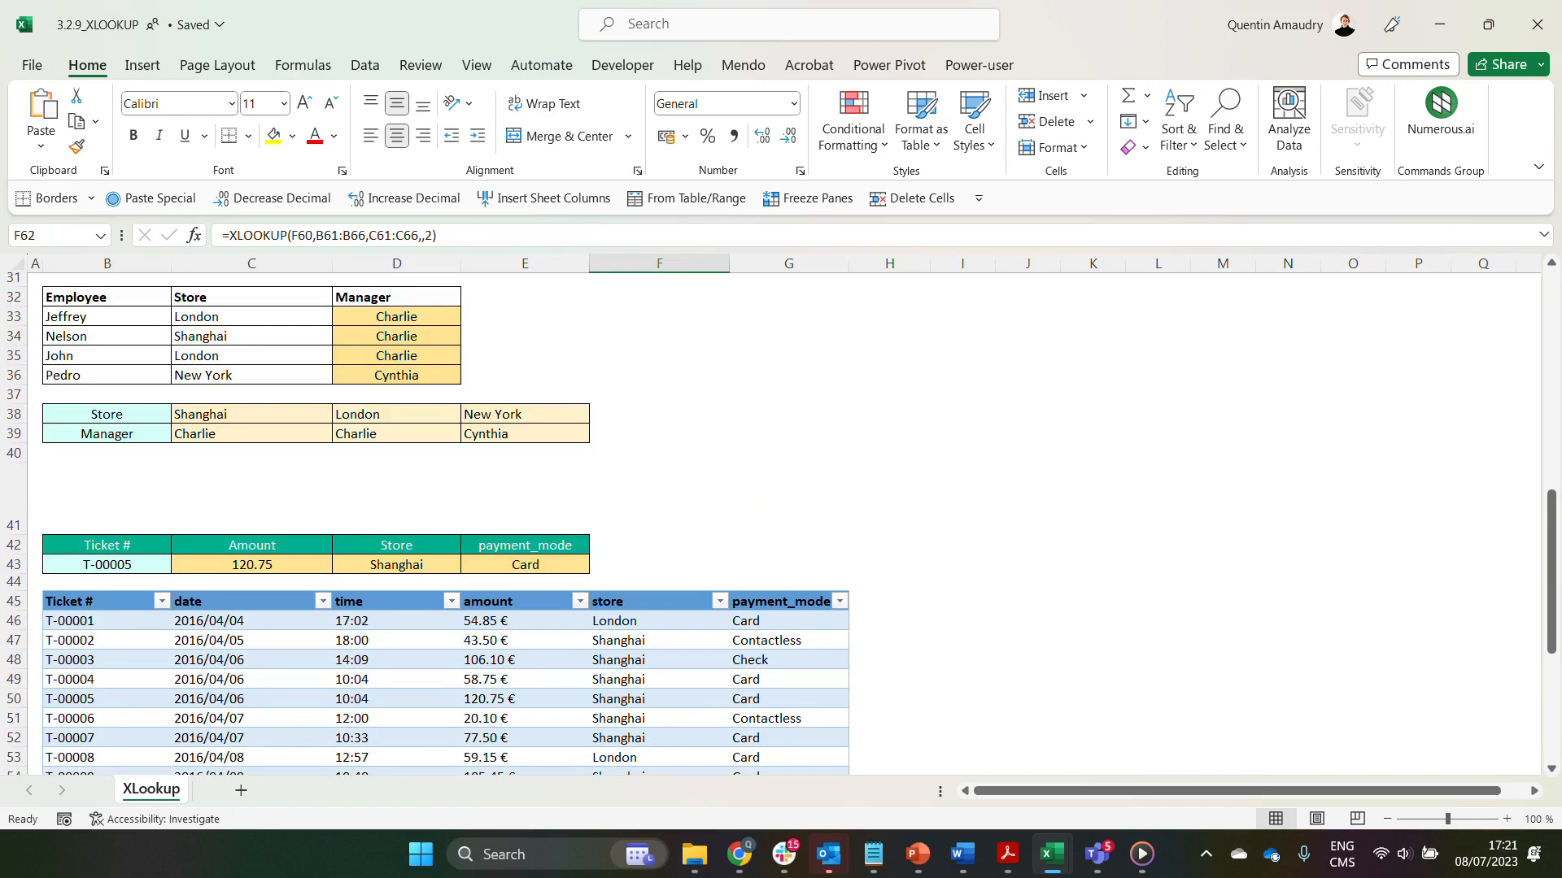
{"action": "scroll", "coordinate": [446, 521], "scroll_direction": "up", "scroll_amount": 1}
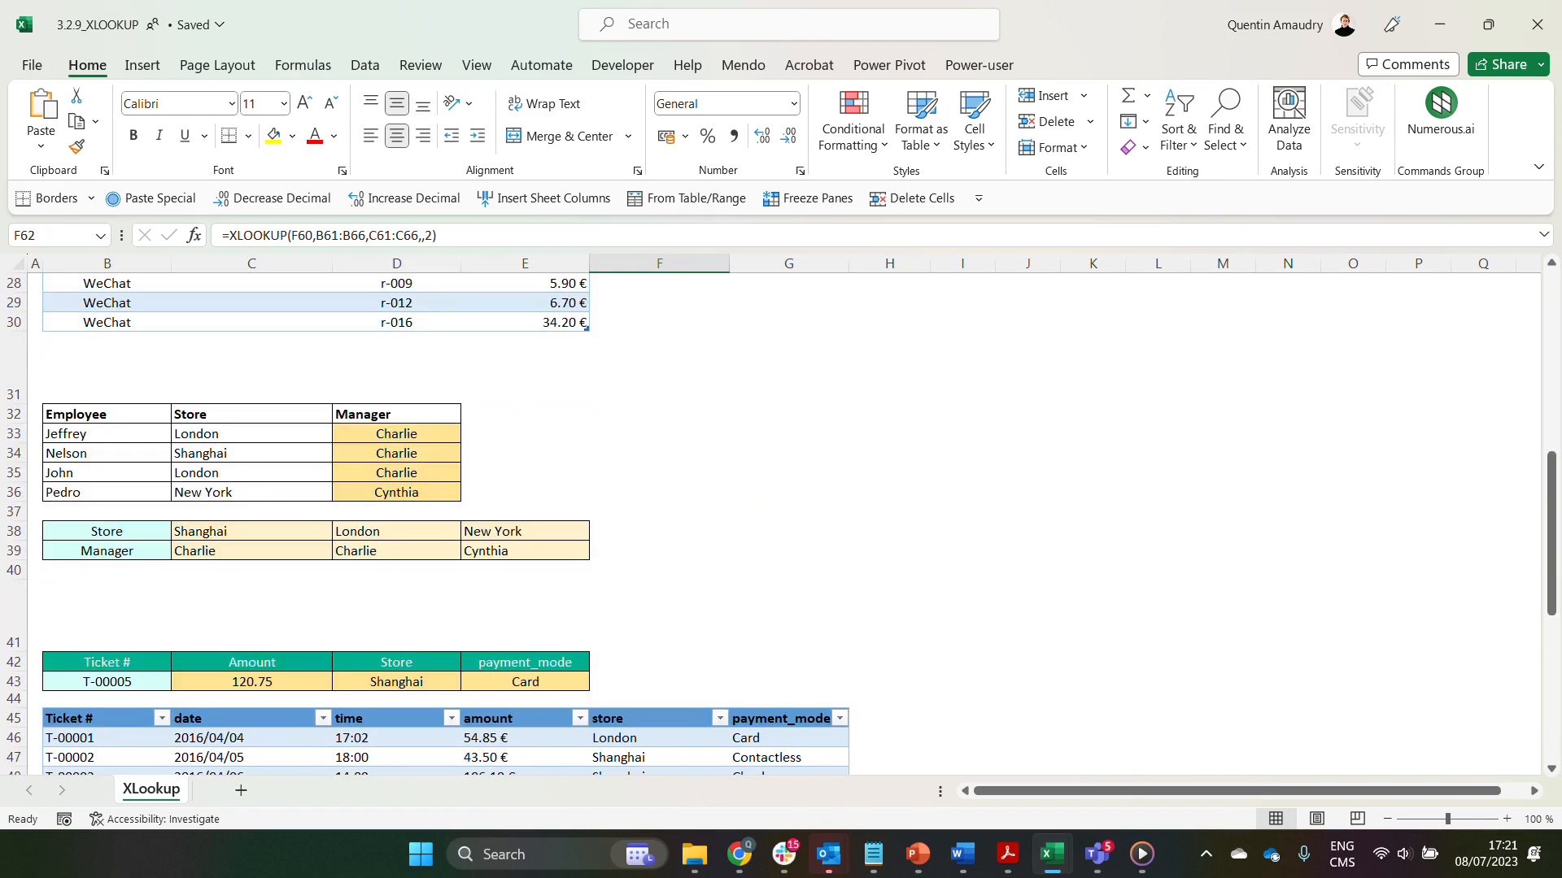